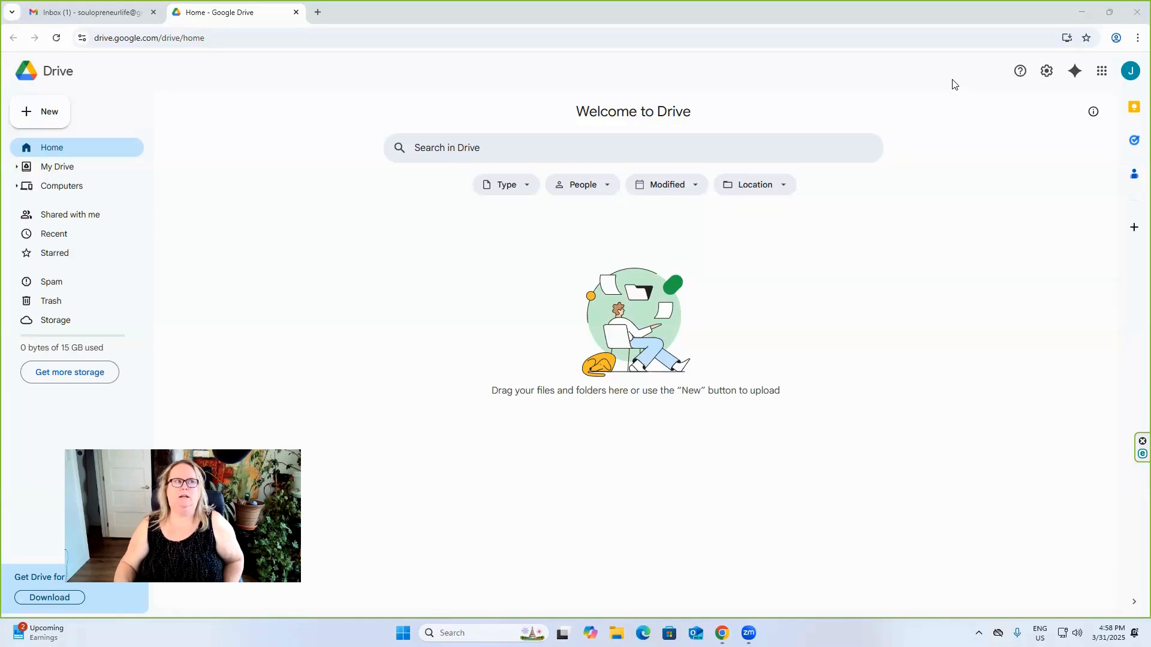
# Open YouTube from the Google apps, sign in to the account, and allow YouTube notifications
pyautogui.click(1100, 73)
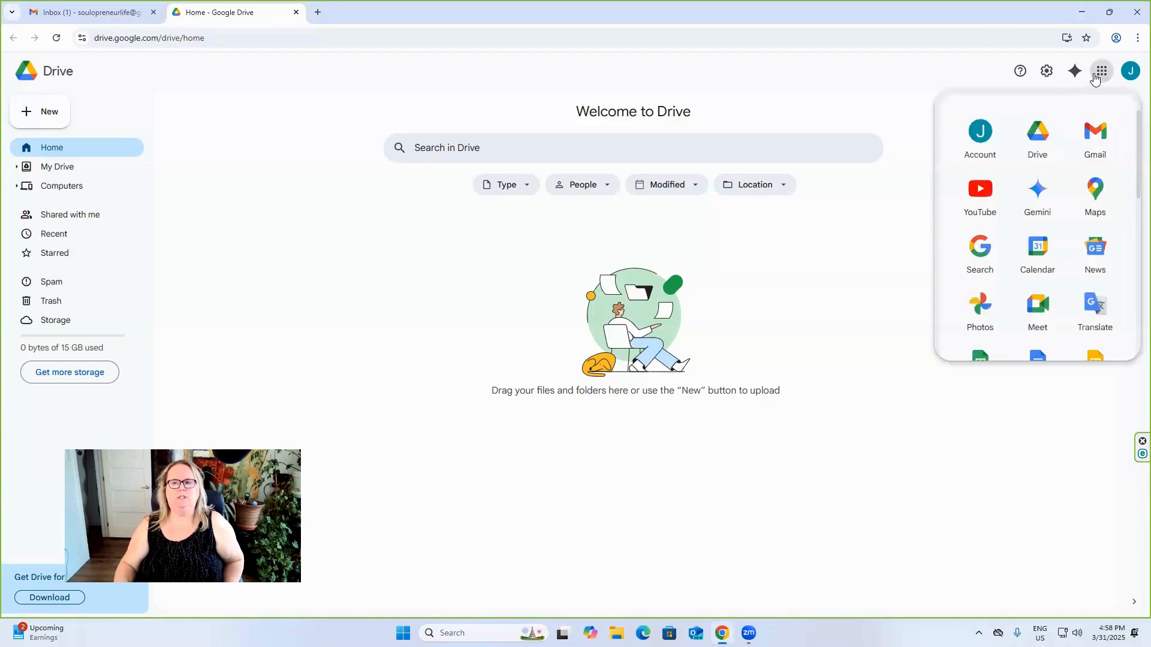
pyautogui.click(993, 195)
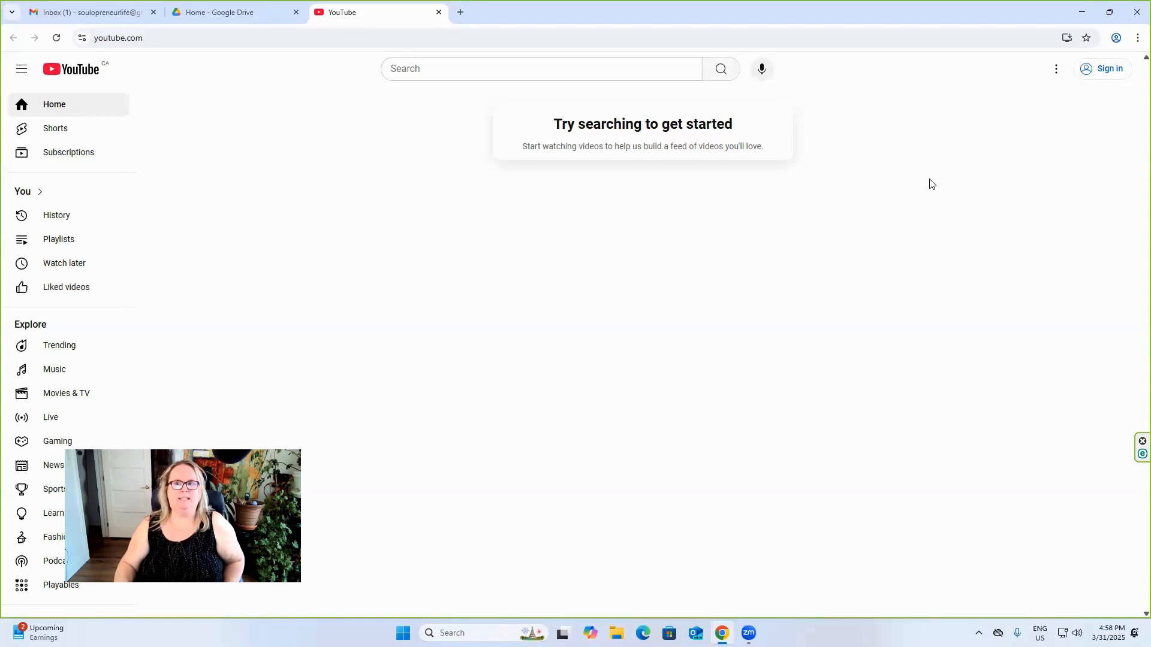
pyautogui.click(1109, 69)
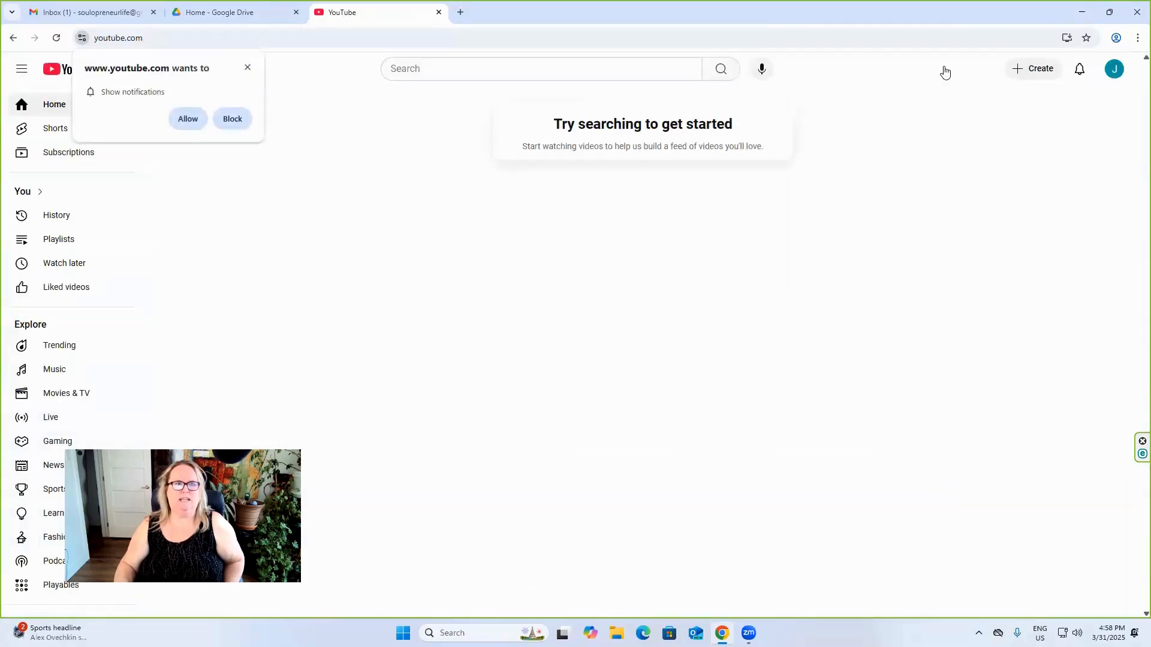
pyautogui.click(186, 119)
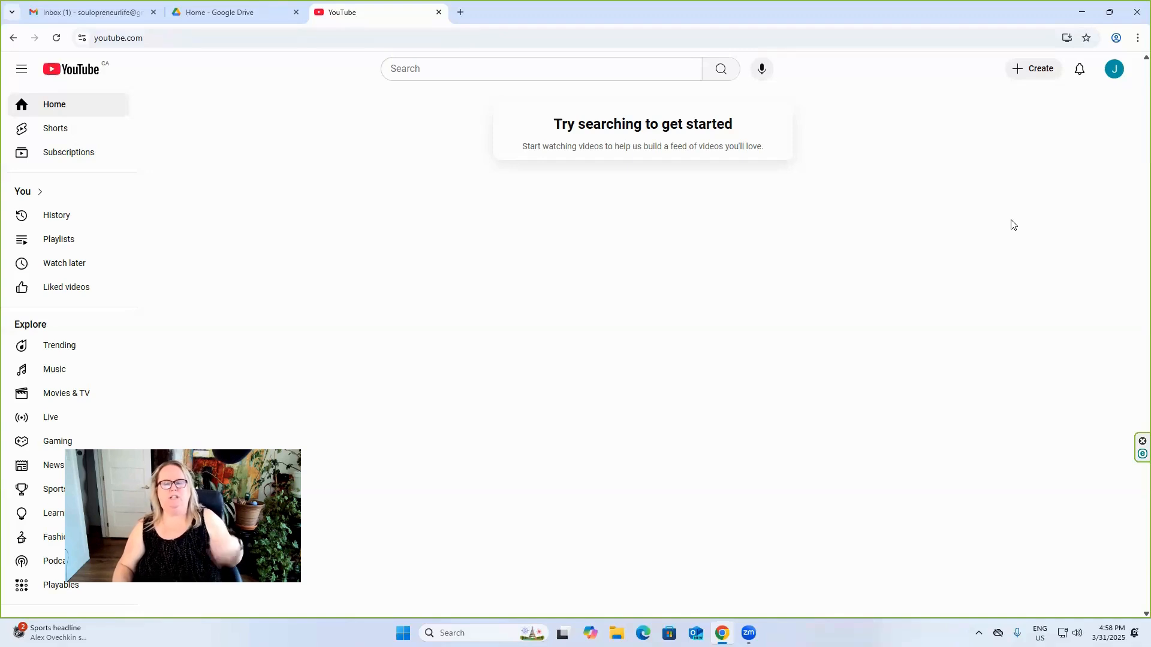
# Start creating a channel for the account and enter "TEsting Soulopreneur Life" as its name
pyautogui.click(1117, 72)
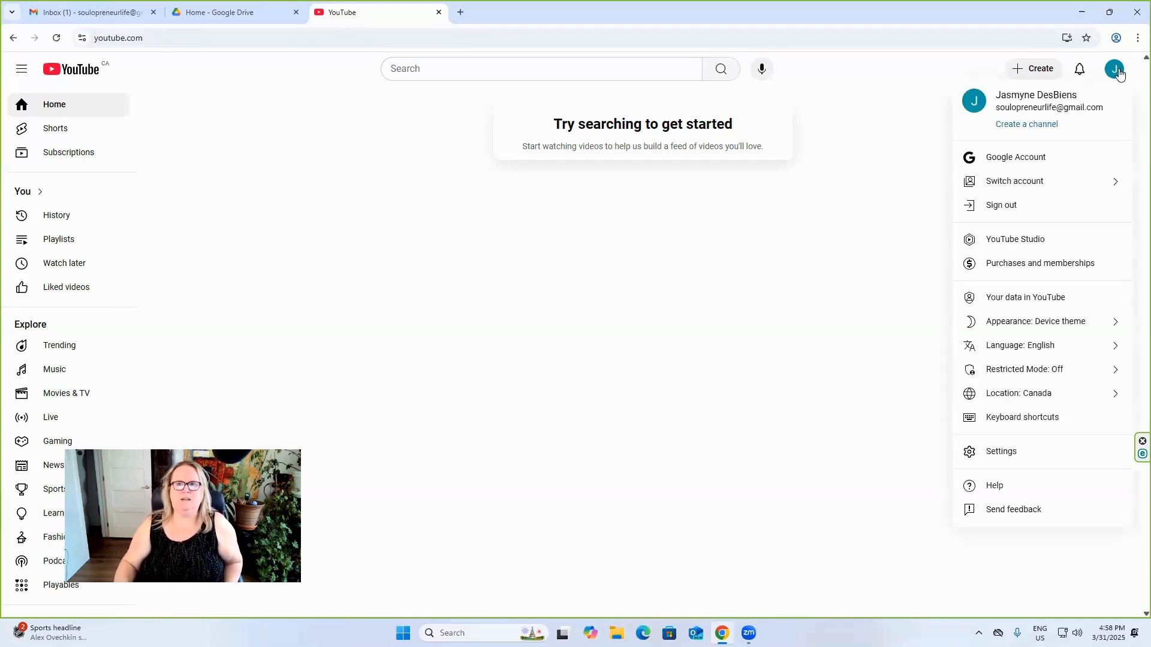
pyautogui.click(1030, 125)
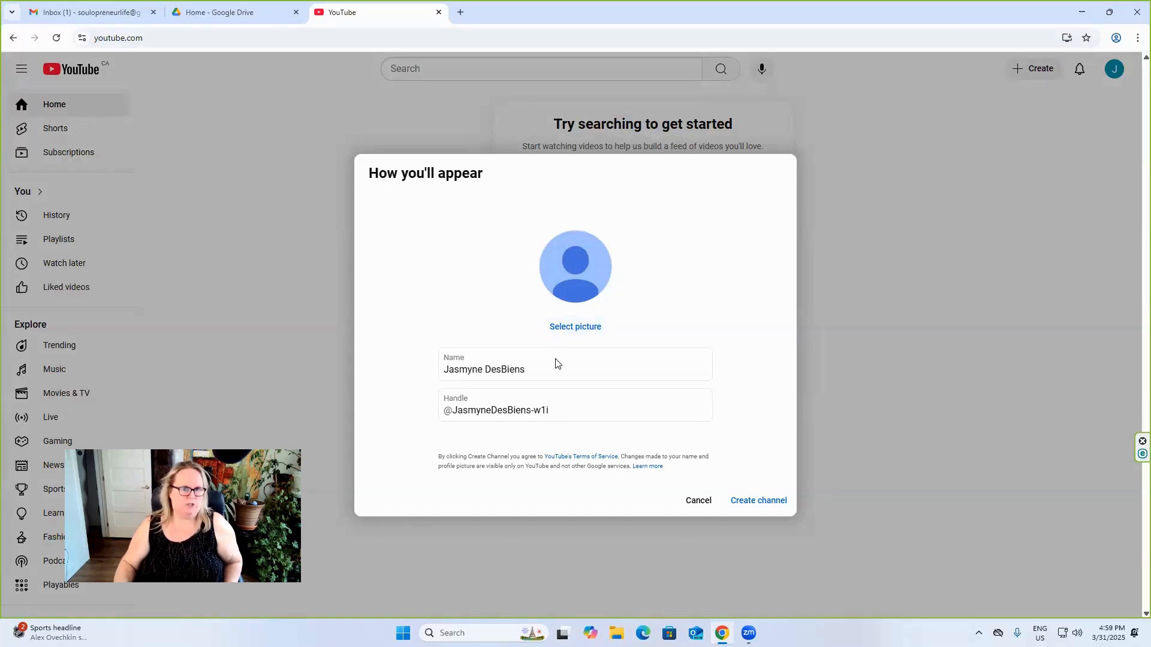
pyautogui.click(540, 369)
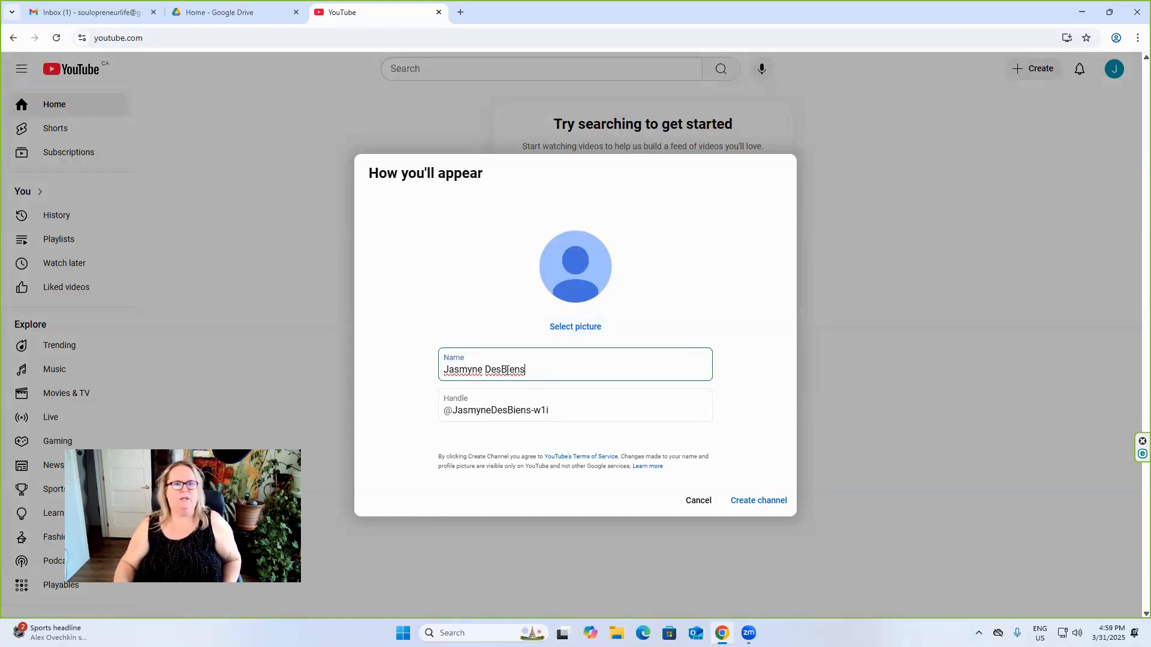
pyautogui.tripleClick(564, 378)
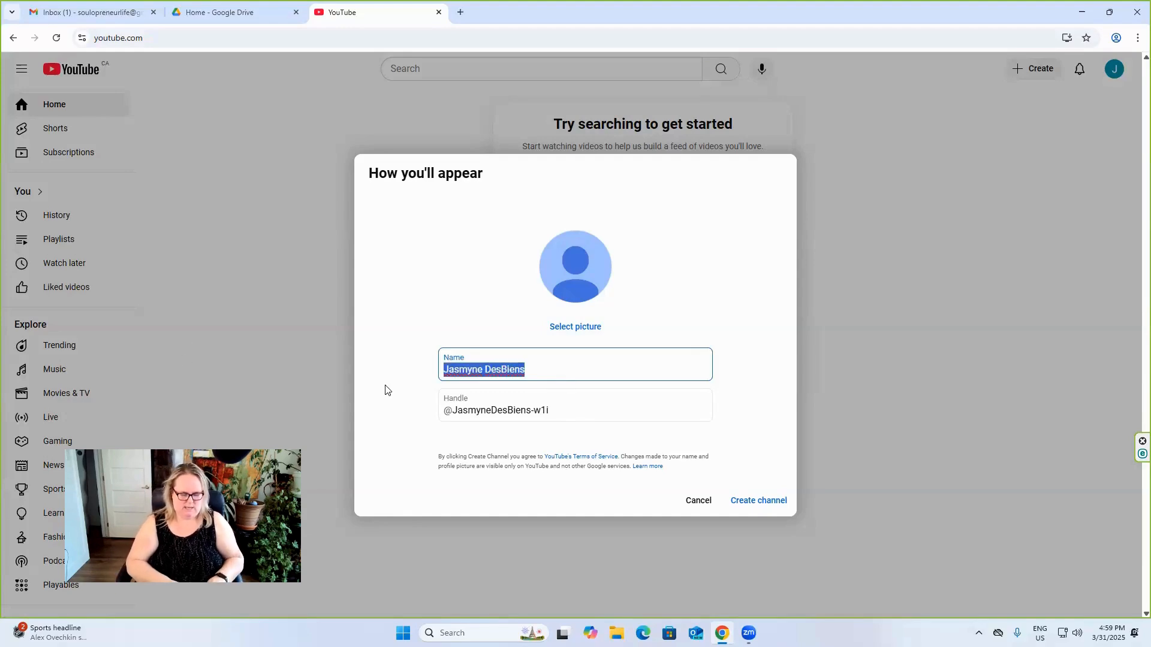
pyautogui.write('TEsting ')
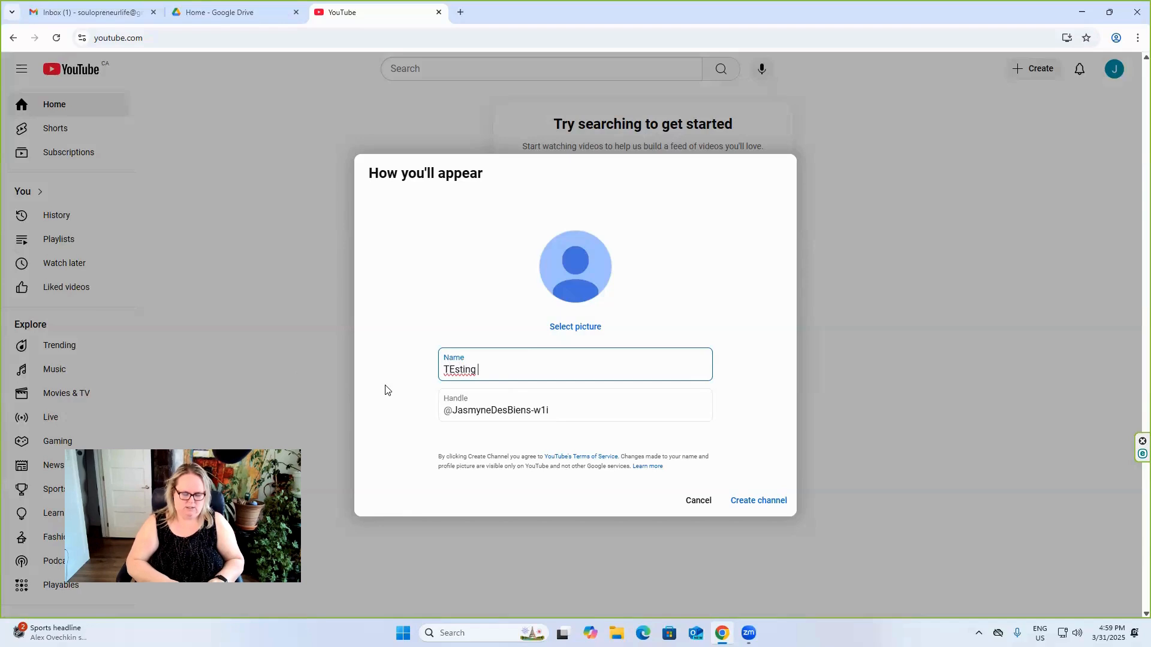
pyautogui.write('Soloprenuer')
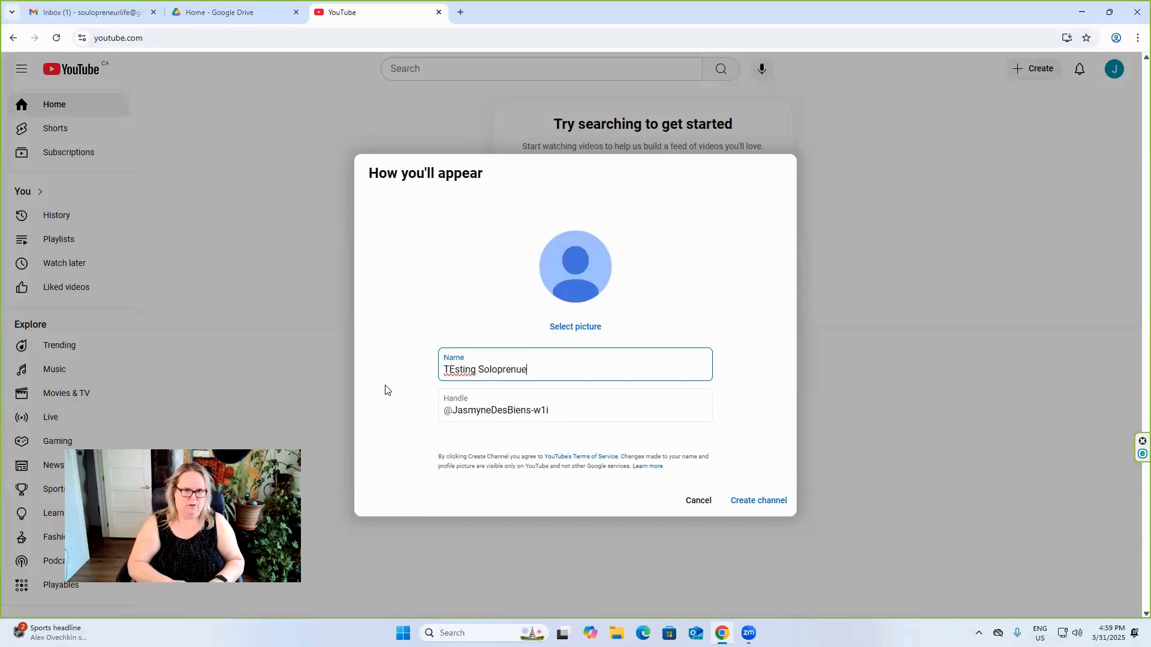
pyautogui.press('BackSpace')
pyautogui.press('BackSpace')
pyautogui.press('BackSpace')
pyautogui.press('BackSpace')
pyautogui.press('BackSpace')
pyautogui.press('BackSpace')
pyautogui.press('BackSpace')
pyautogui.press('BackSpace')
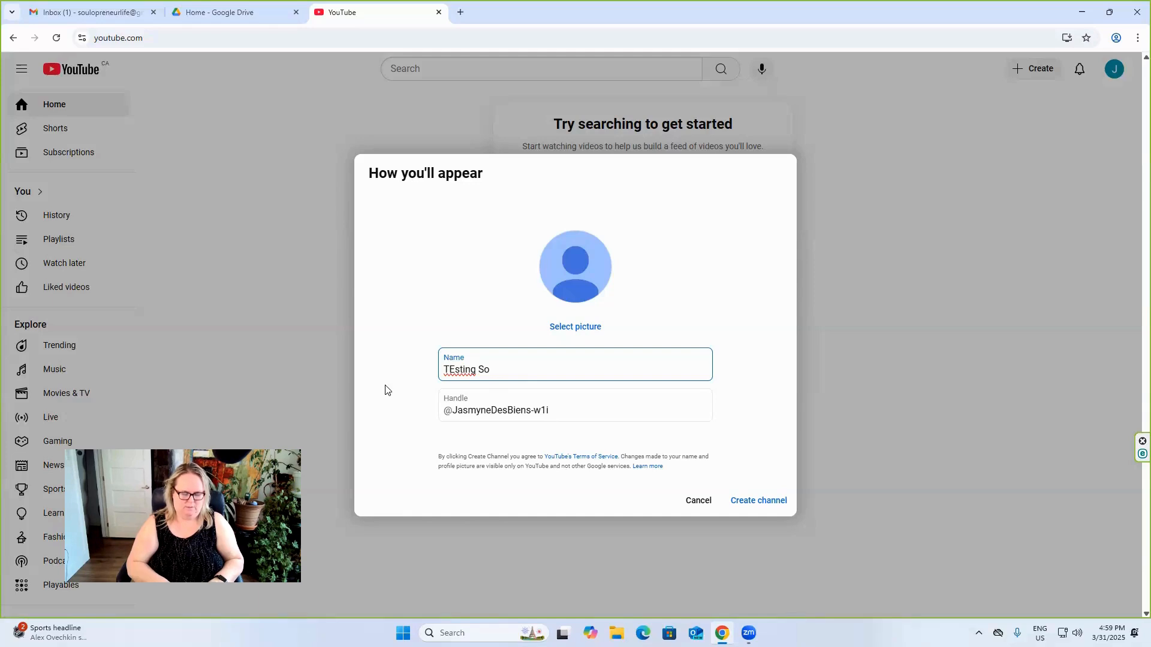
pyautogui.write('ulopreneur Life')
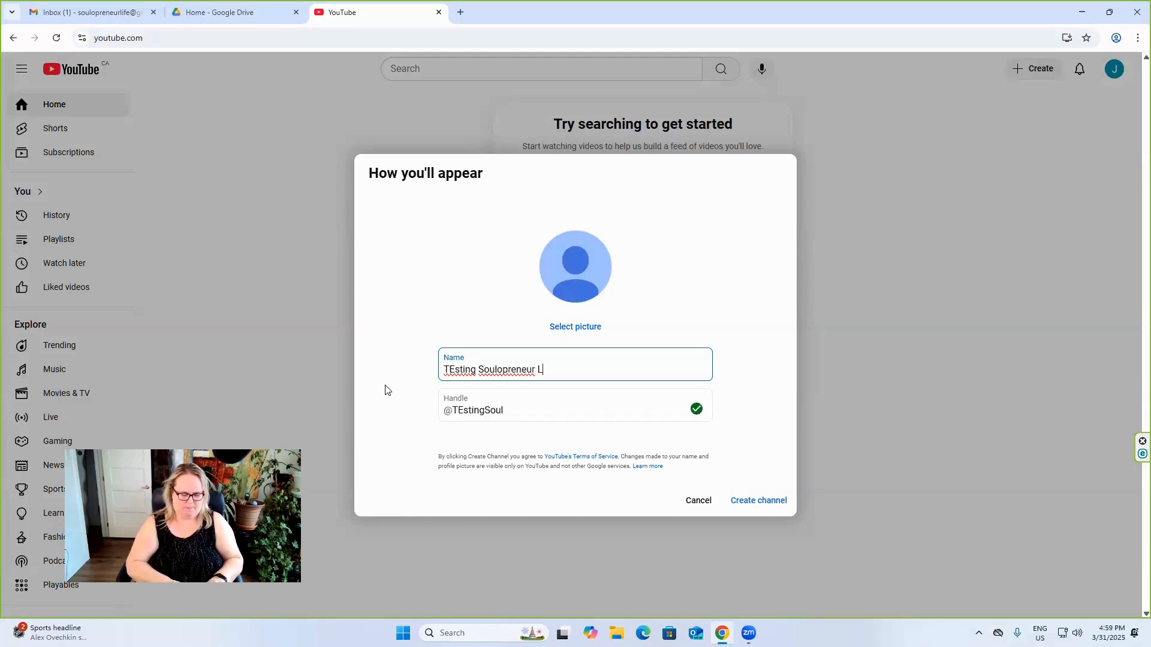
# Correct the capitalisation of the channel handle so it reads "TestingSoulopreneurLife"
pyautogui.click(463, 411)
pyautogui.press('BackSpace')
pyautogui.write('e')
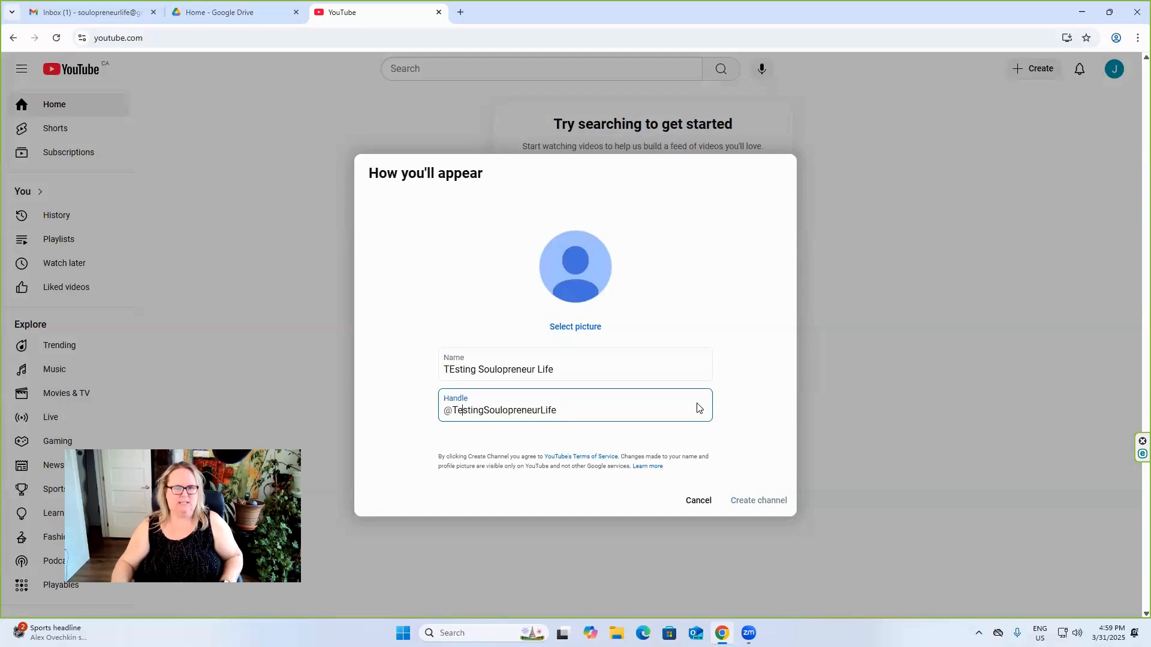
pyautogui.moveTo(579, 407); pyautogui.dragTo(394, 393)
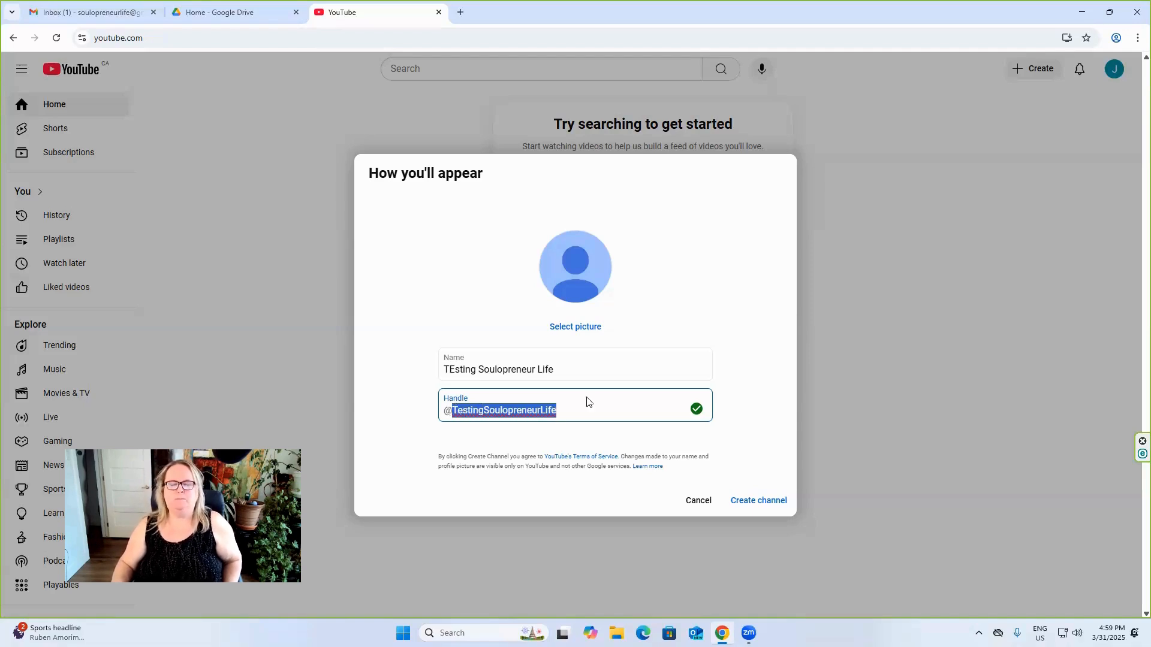
# Correct the channel name to "Testing Soulopreneur Life" and create the channel
pyautogui.click(451, 371)
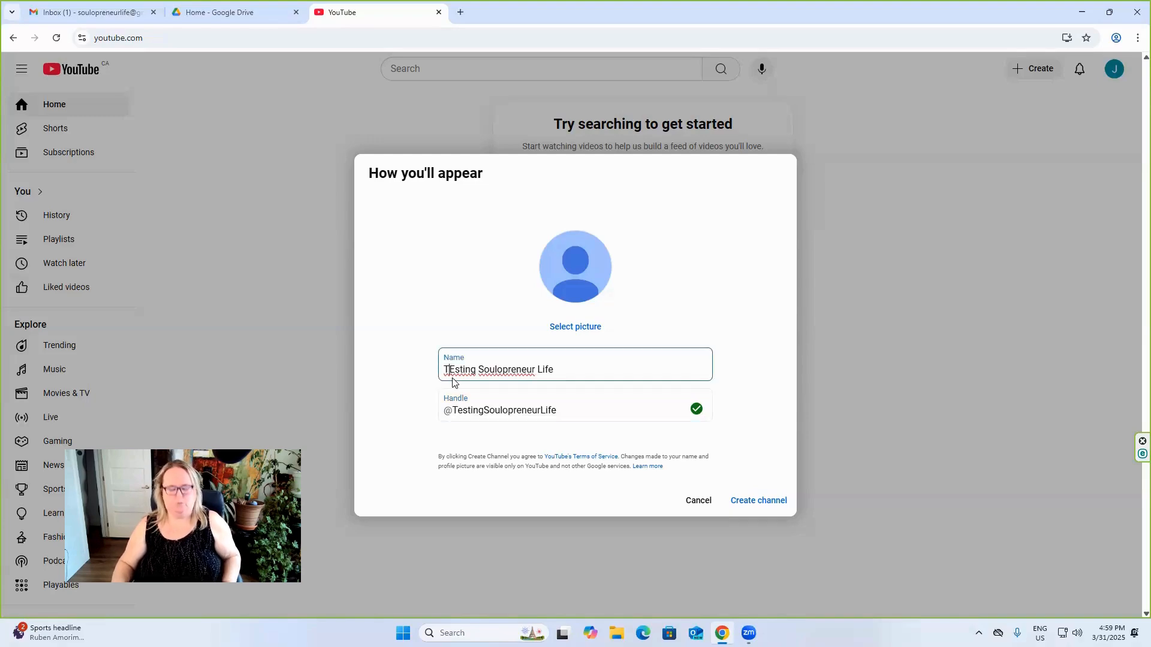
pyautogui.press('Delete')
pyautogui.write('e')
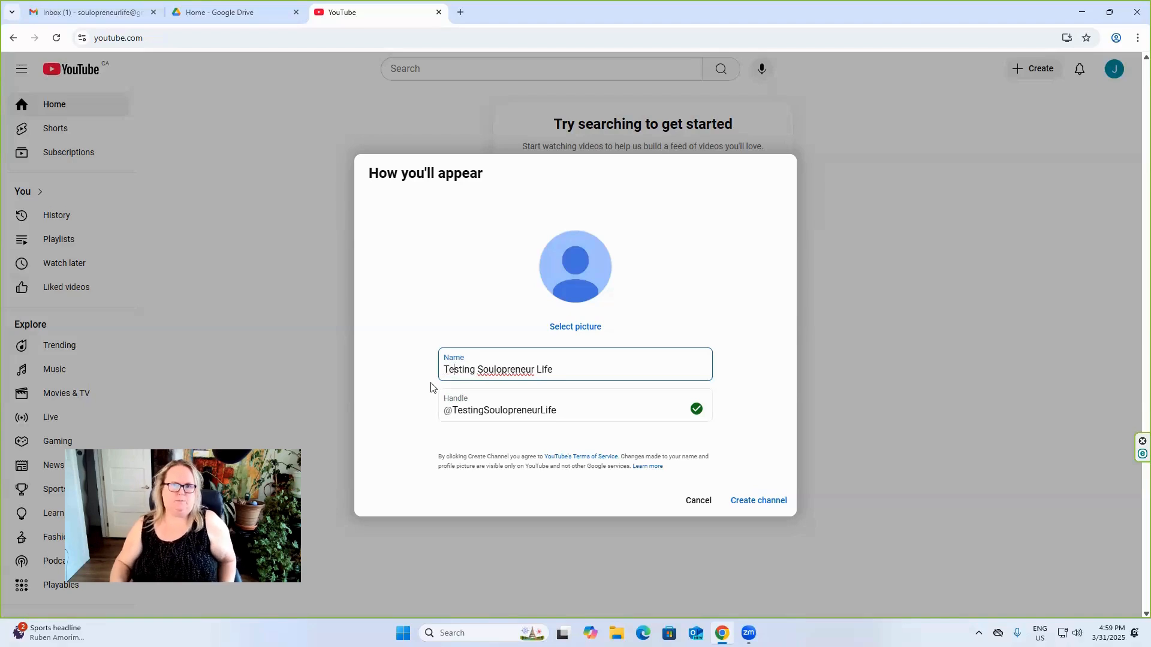
pyautogui.click(742, 503)
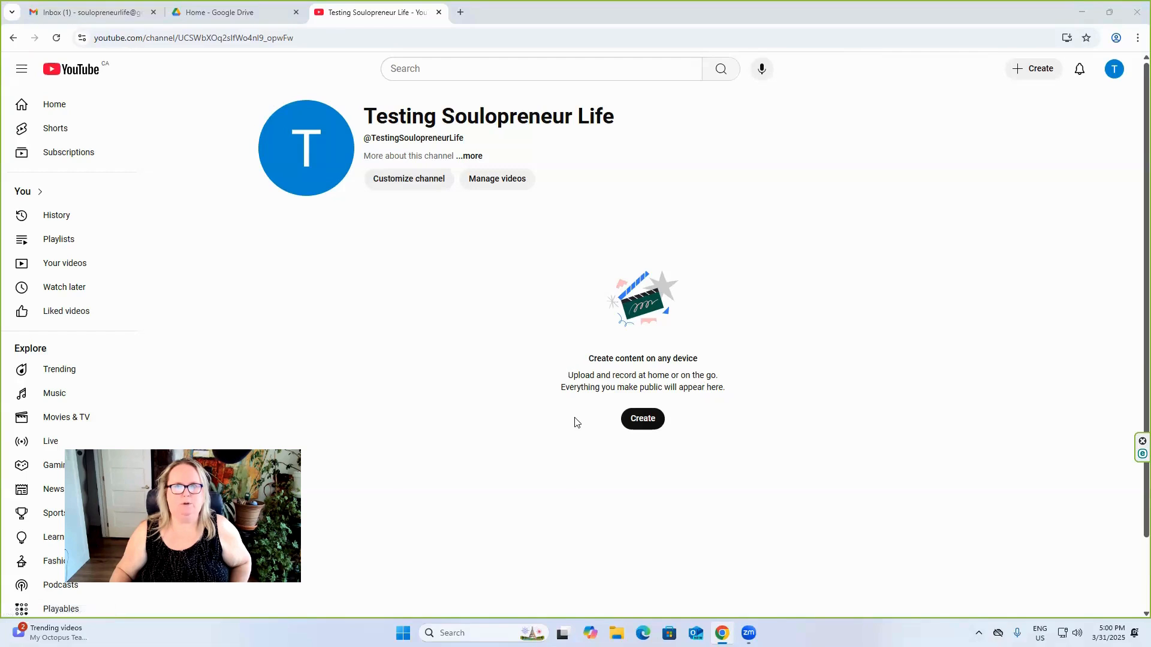
# Open the new channel's customization page in YouTube Studio and continue past the welcome dialog
pyautogui.click(1024, 69)
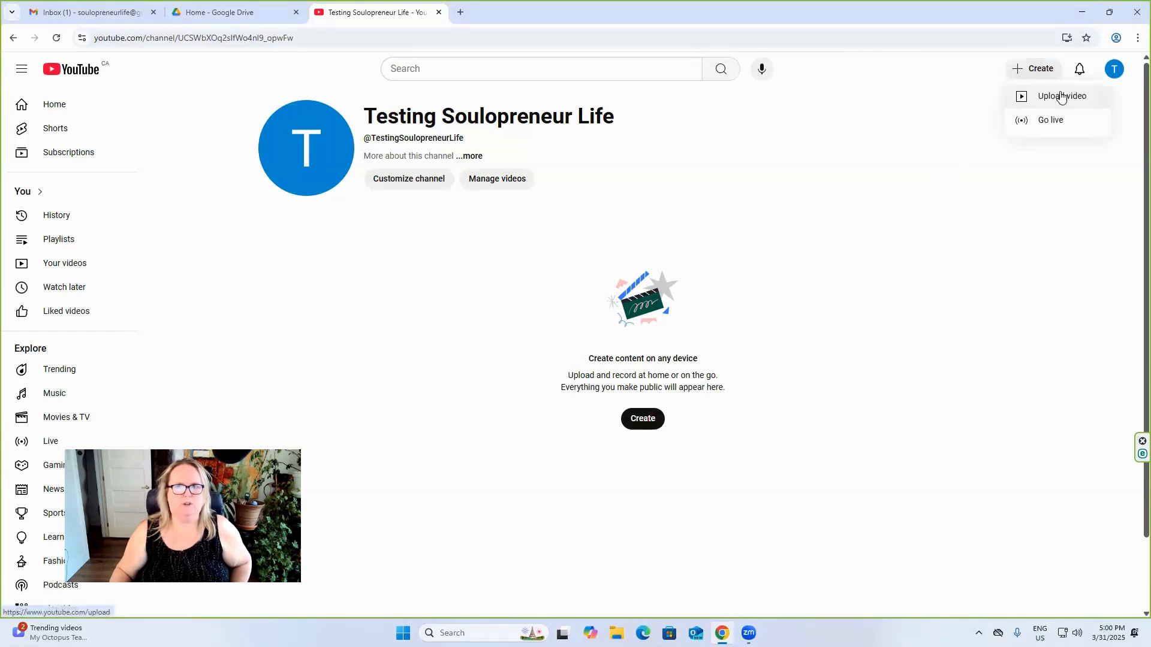
pyautogui.click(429, 183)
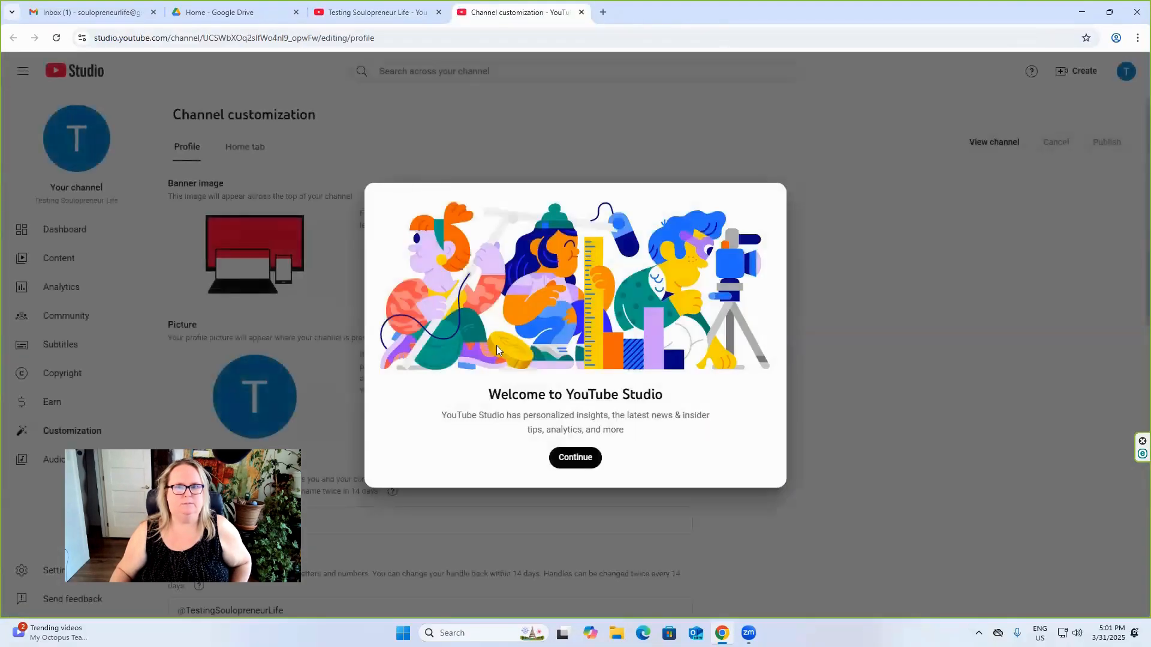
pyautogui.click(575, 458)
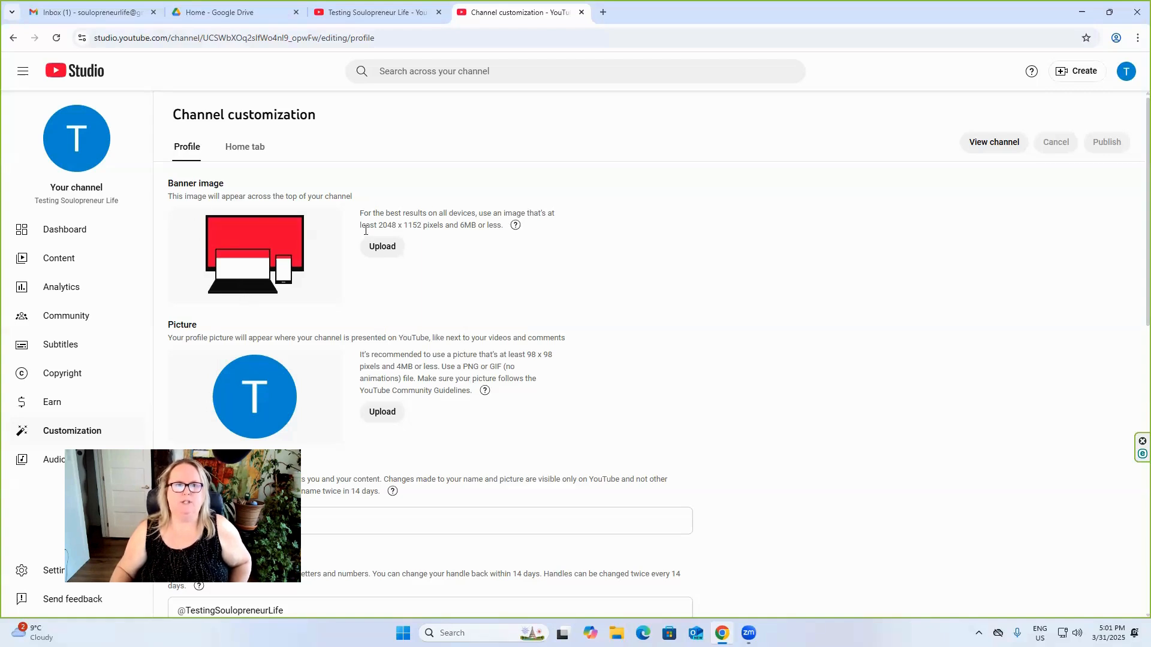
# Review the channel's profile settings, from the banner image requirements through picture, name, handle and description to the channel URL
pyautogui.moveTo(357, 212); pyautogui.dragTo(509, 229)
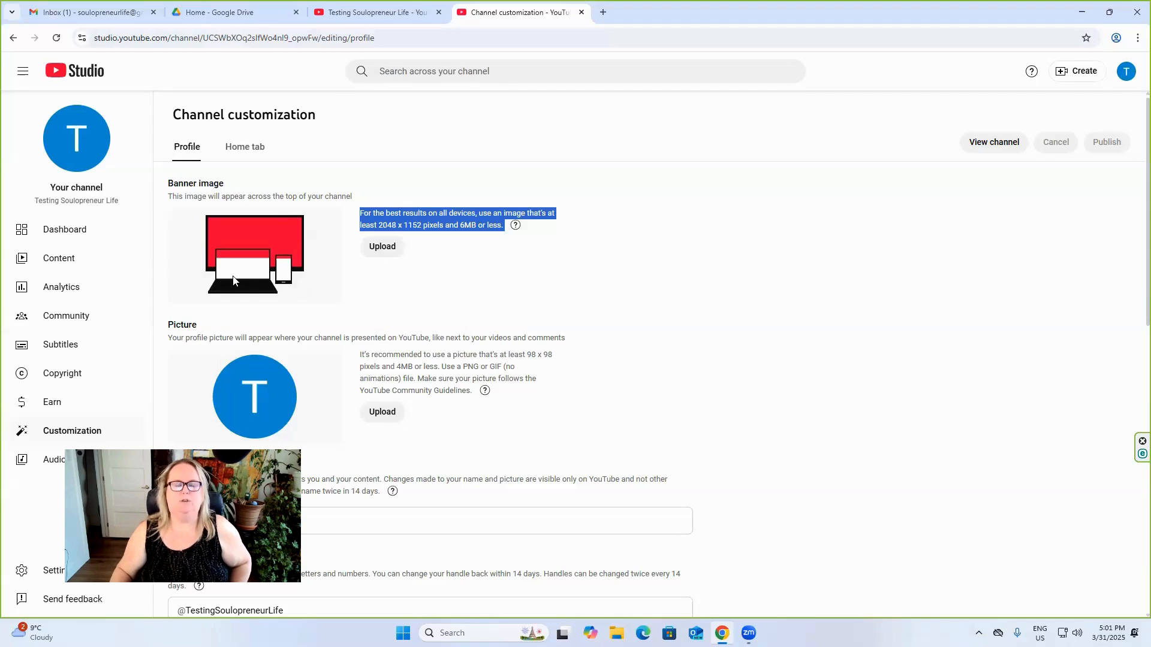
pyautogui.scroll(-3, 231, 264)
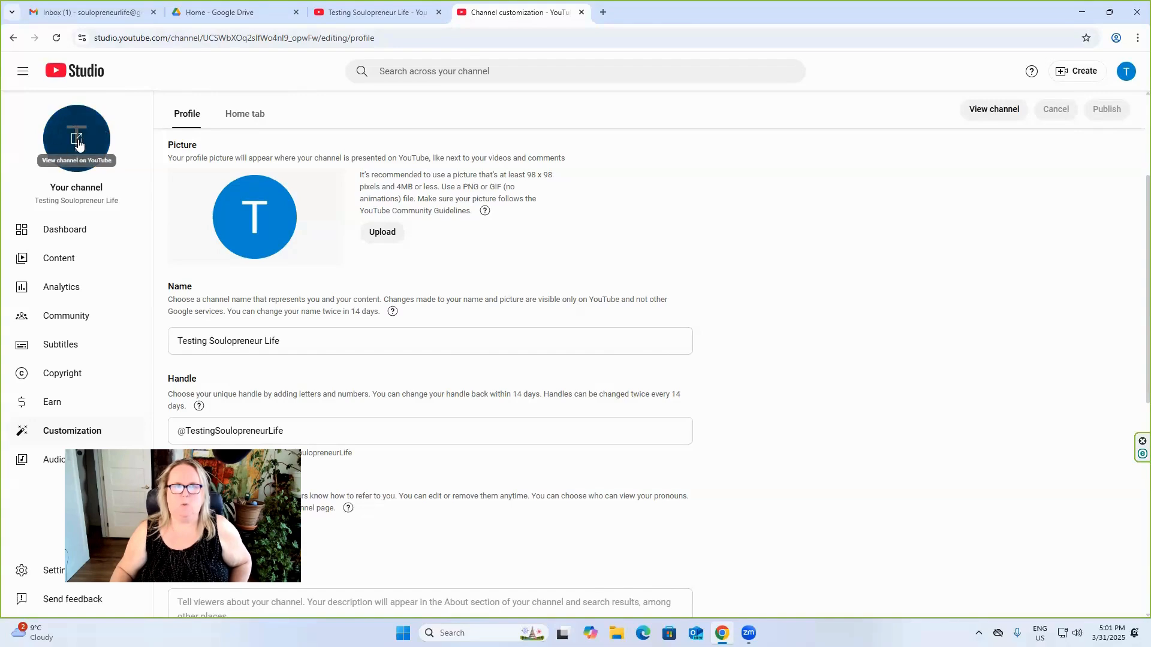
pyautogui.scroll(-3, 286, 205)
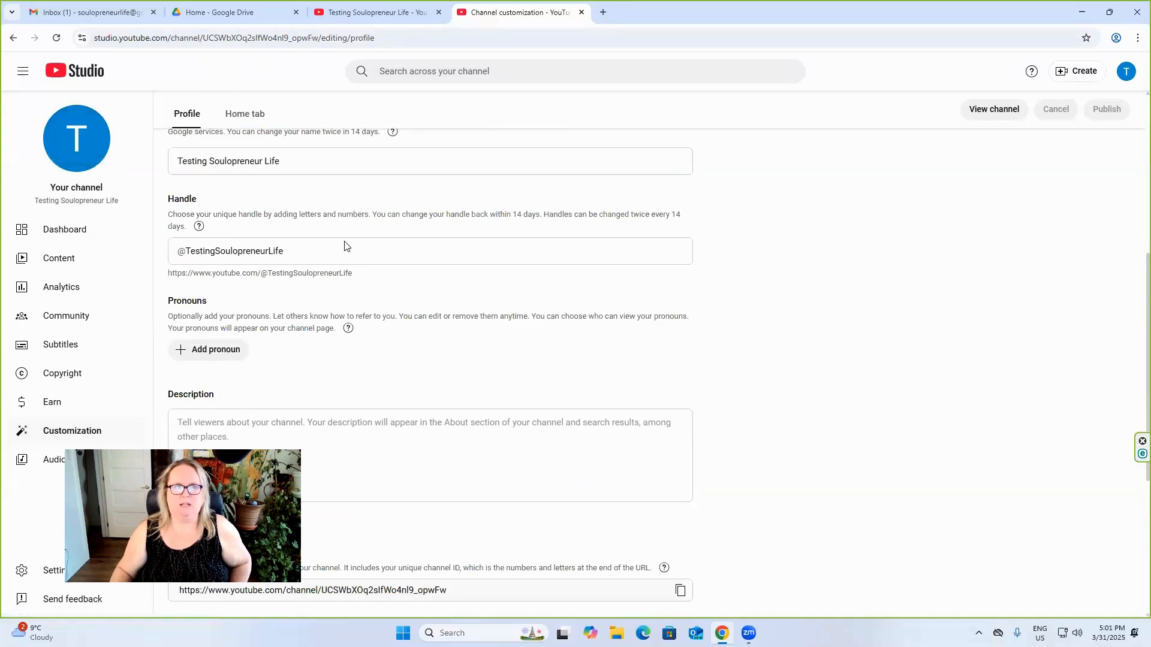
pyautogui.scroll(-2, 302, 242)
pyautogui.click(243, 303)
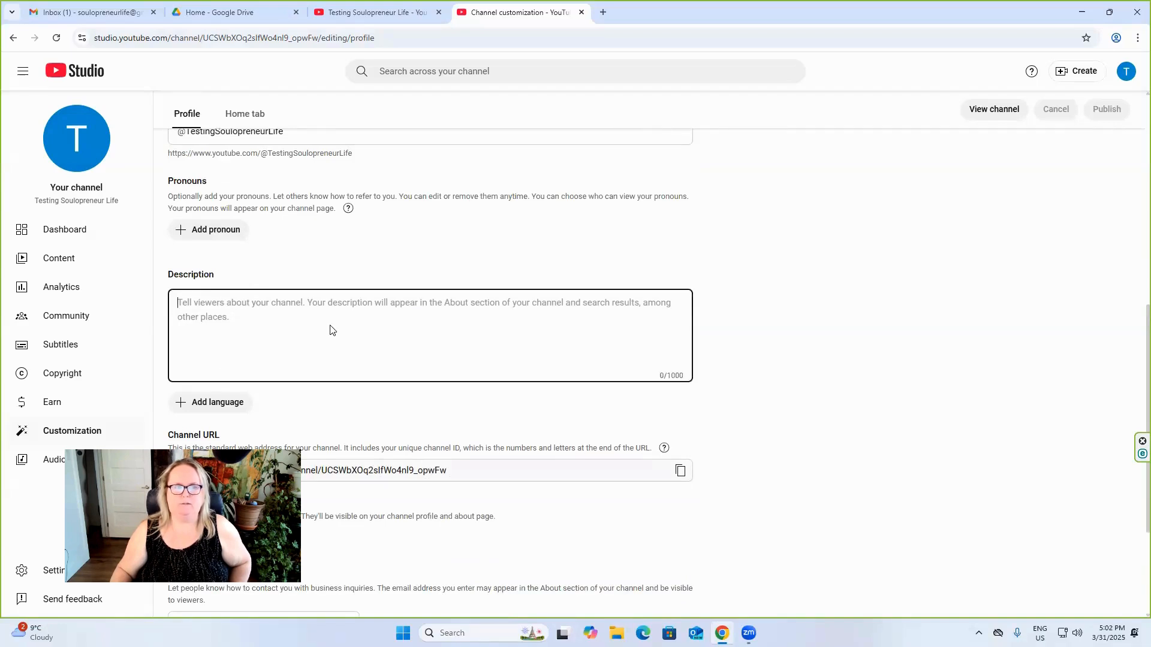
pyautogui.scroll(-2, 330, 331)
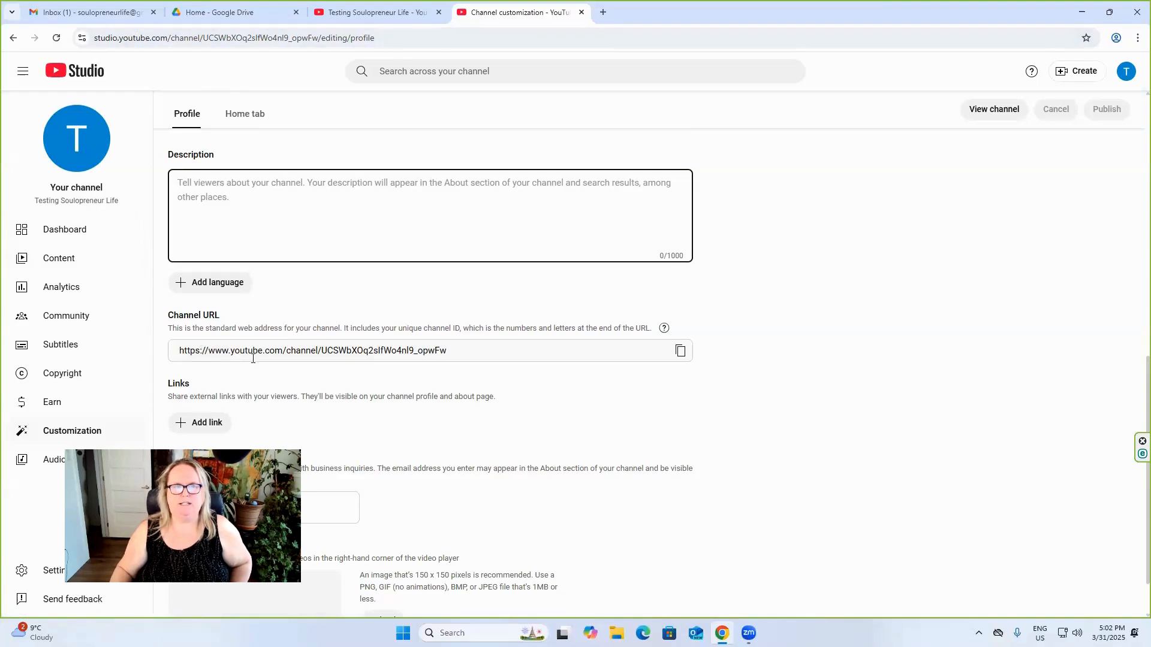
pyautogui.click(319, 349)
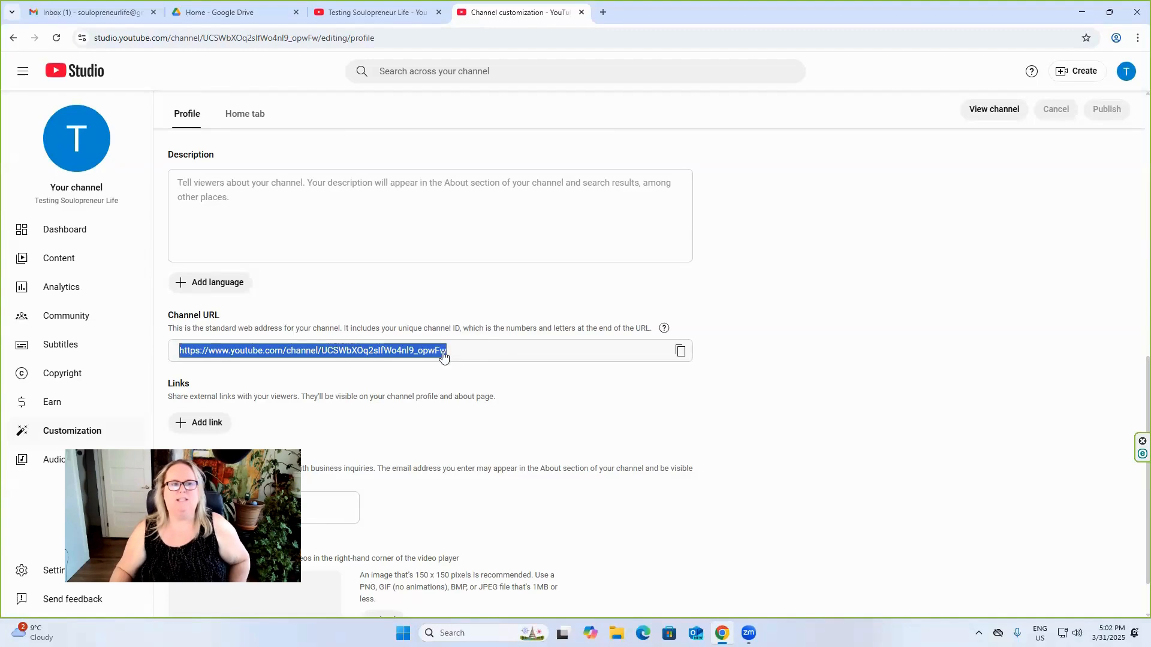
pyautogui.moveTo(459, 347); pyautogui.dragTo(333, 350)
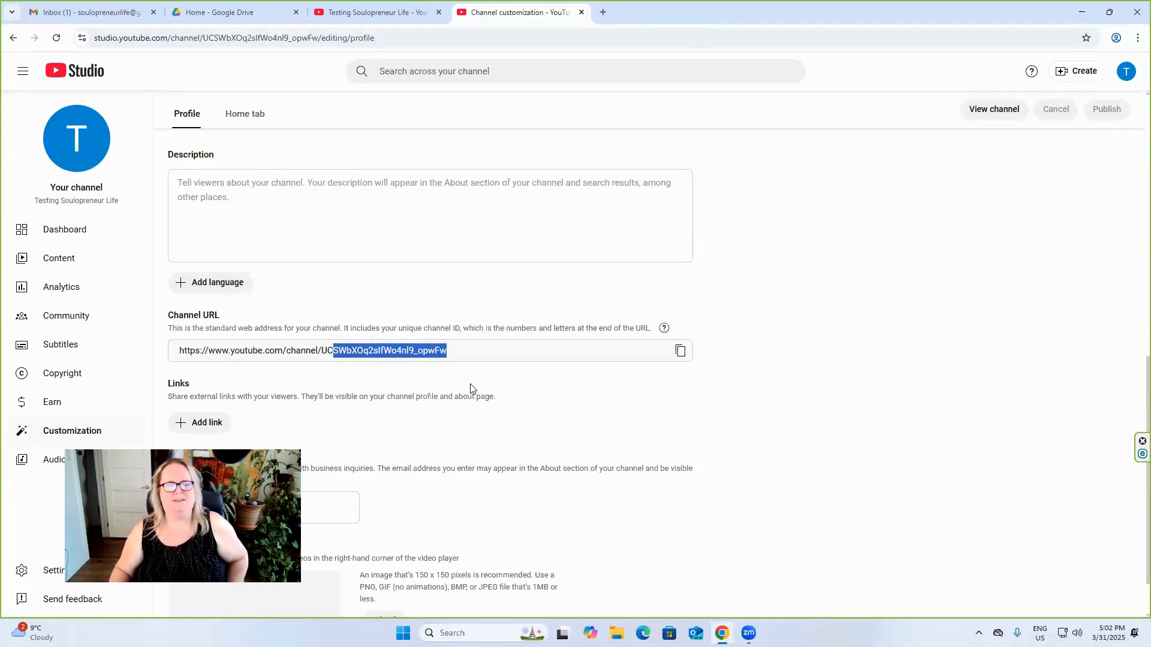
pyautogui.click(473, 368)
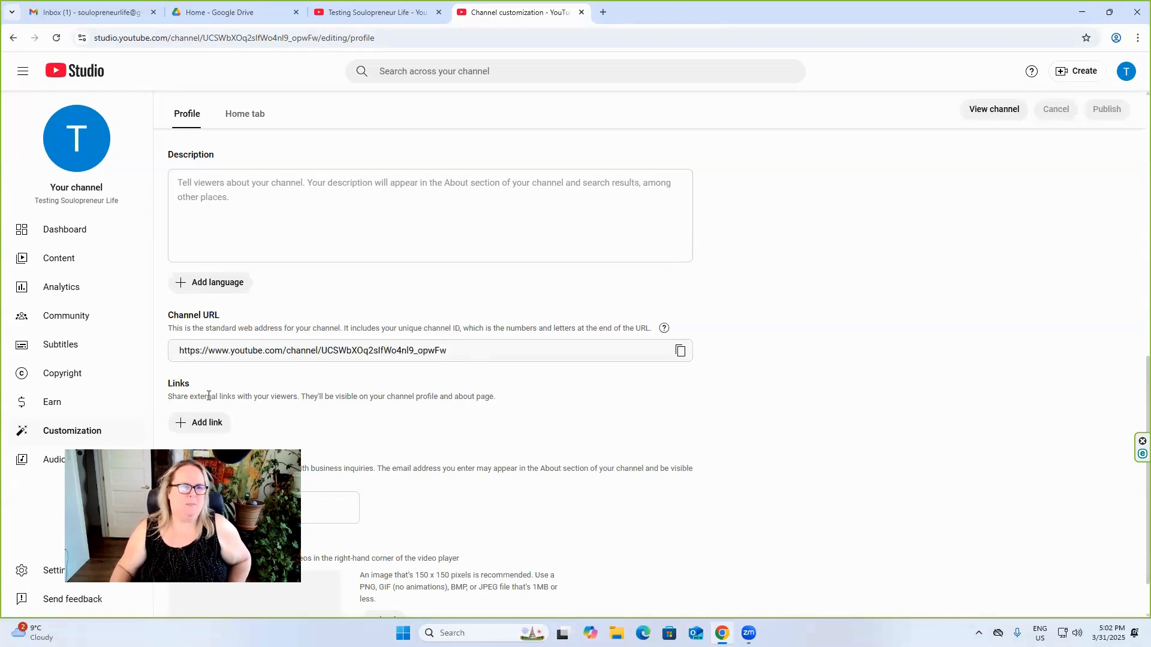
# Add a blank external link entry to the channel profile and open the contact email for editing
pyautogui.click(193, 430)
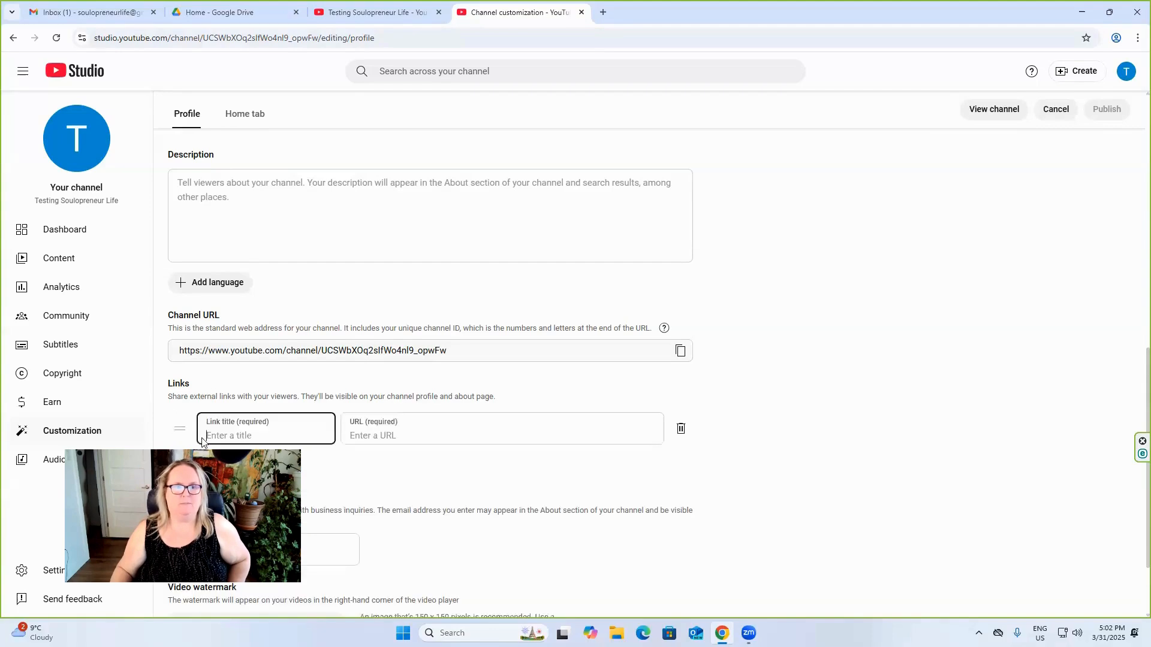
pyautogui.click(354, 436)
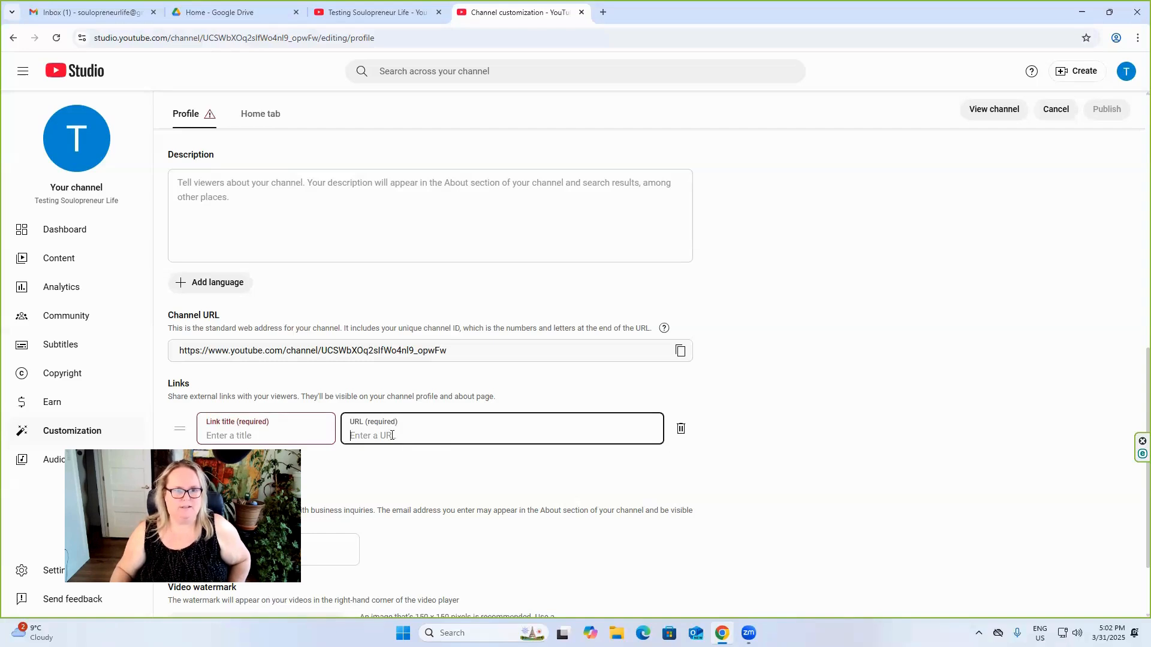
pyautogui.scroll(-2, 300, 436)
pyautogui.click(207, 448)
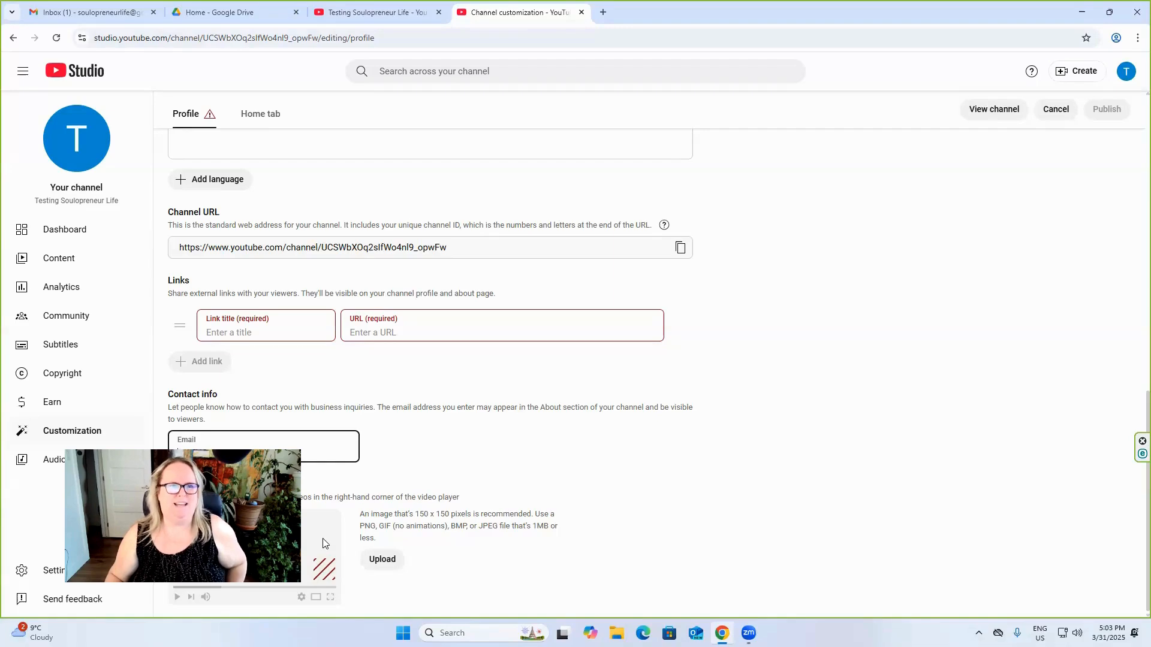
# Switch the channel customization from the profile settings to the home page settings
pyautogui.scroll(11, 323, 543)
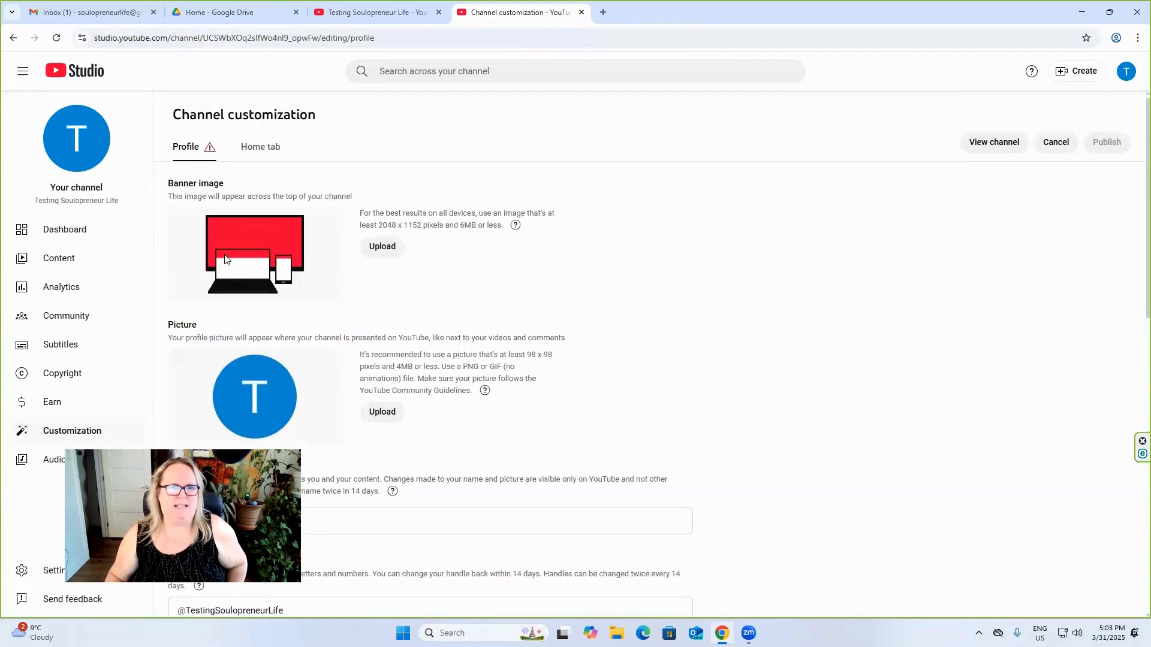
pyautogui.click(259, 155)
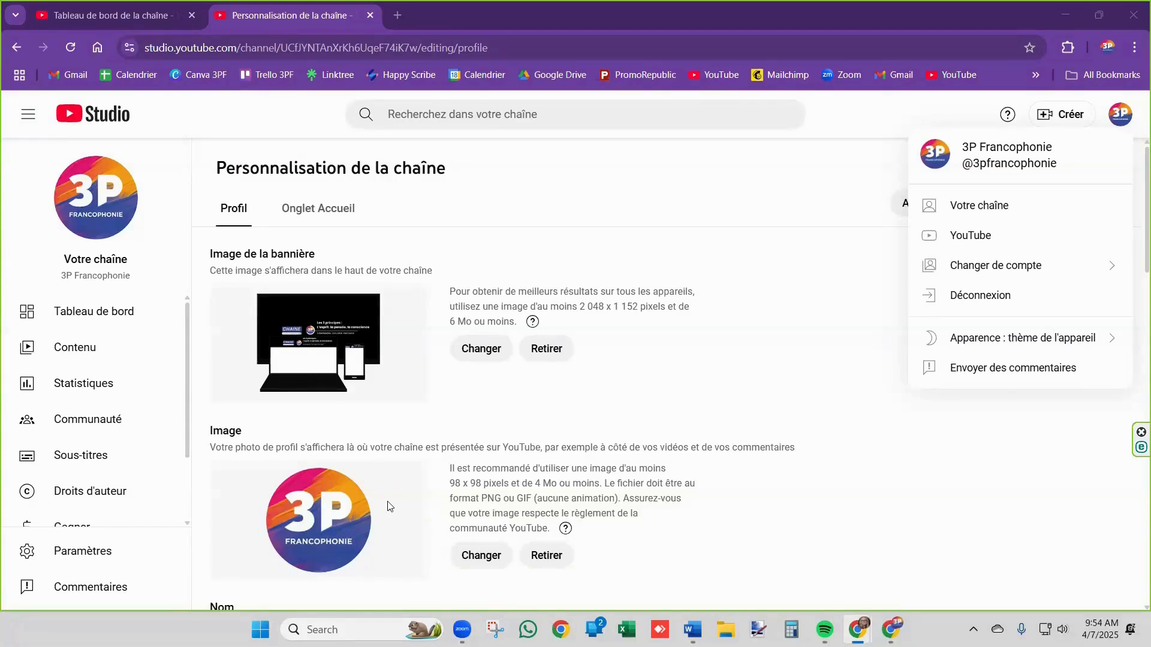
# Review the 3P Francophonie channel's profile settings, from banner and picture through name, handle and description to the channel URL
pyautogui.scroll(-2, 305, 406)
pyautogui.scroll(-1, 305, 407)
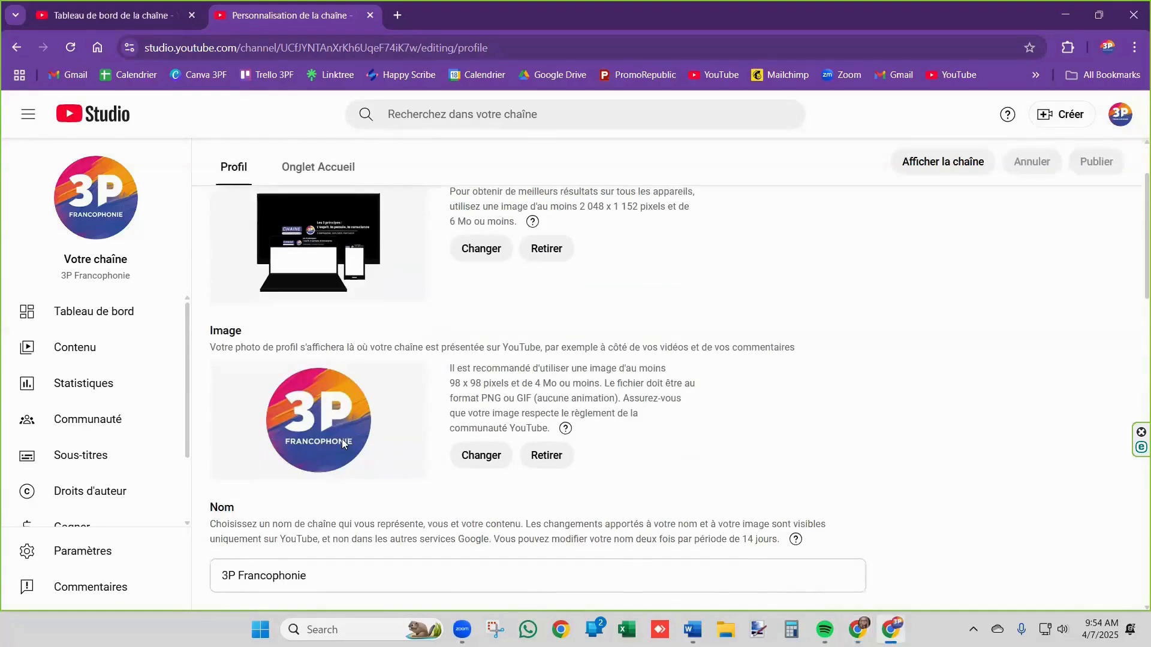
pyautogui.scroll(-3, 344, 443)
pyautogui.scroll(-3, 343, 444)
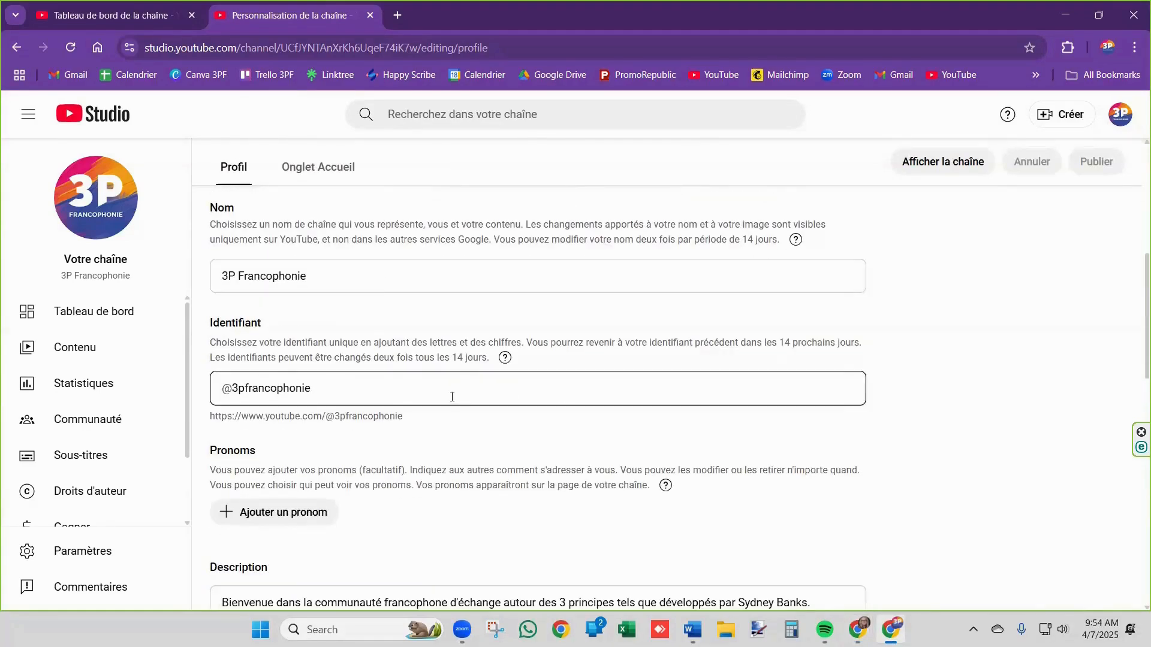
pyautogui.scroll(-5, 452, 397)
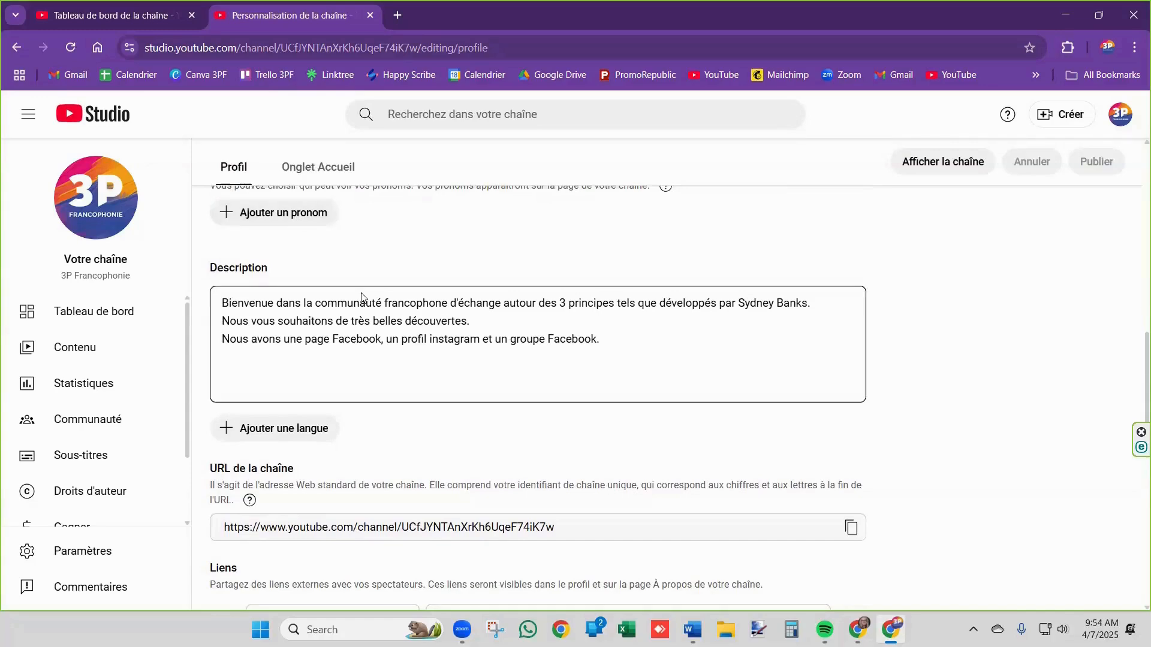
pyautogui.scroll(-2, 361, 298)
pyautogui.scroll(2, 361, 298)
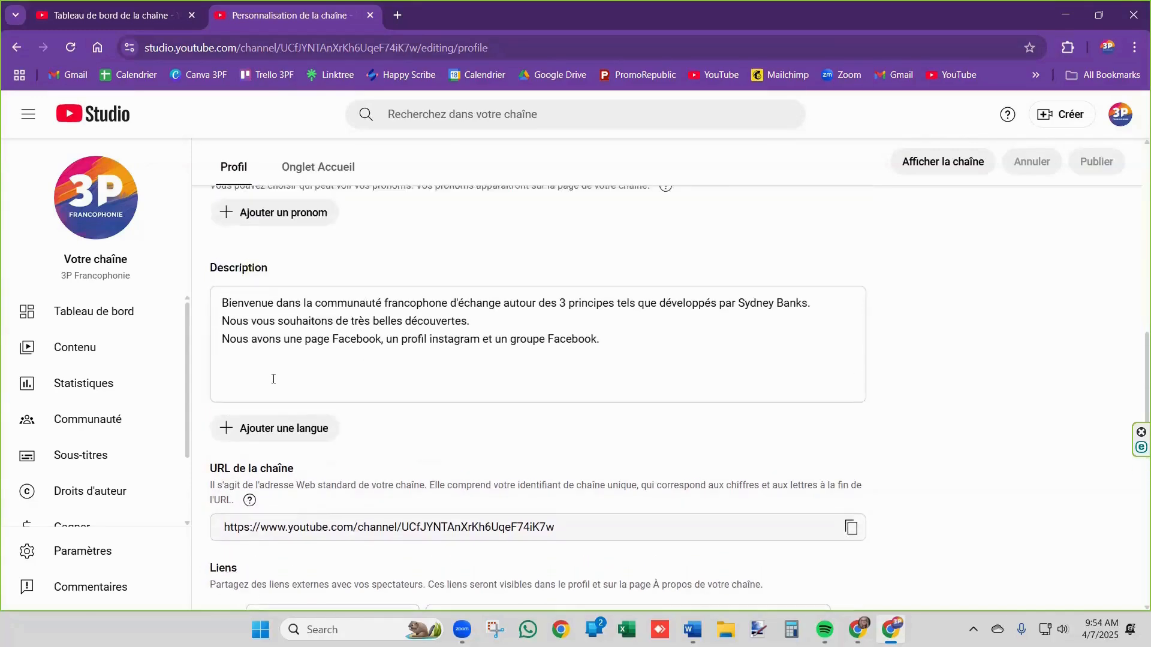
pyautogui.scroll(-2, 391, 408)
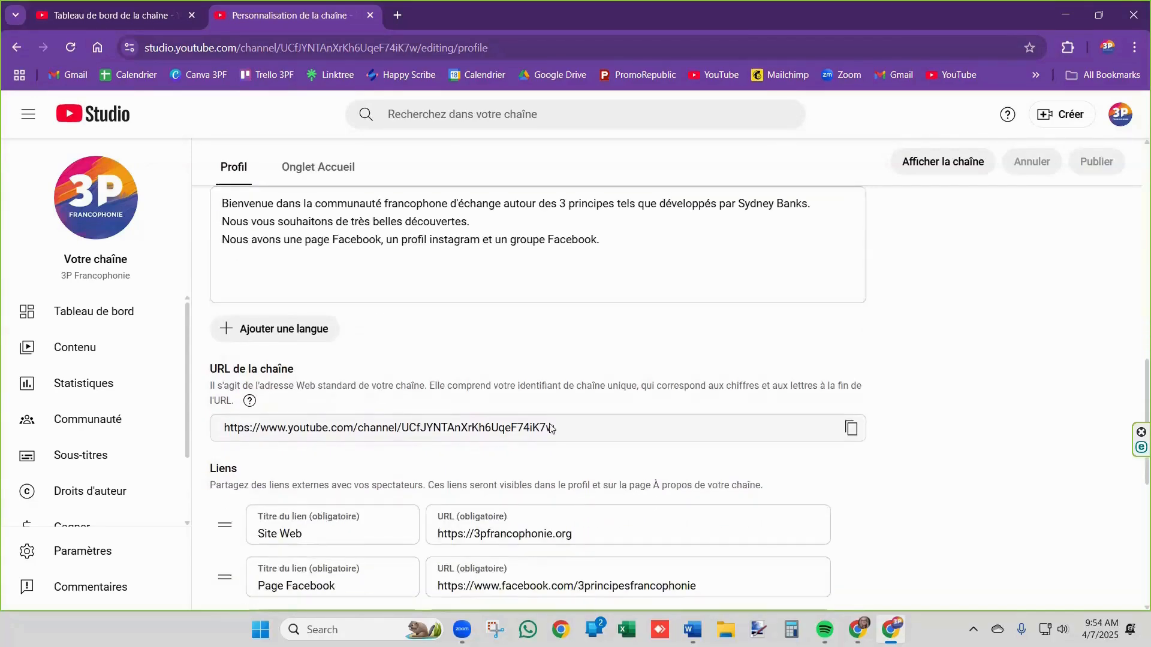
pyautogui.scroll(-1, 551, 429)
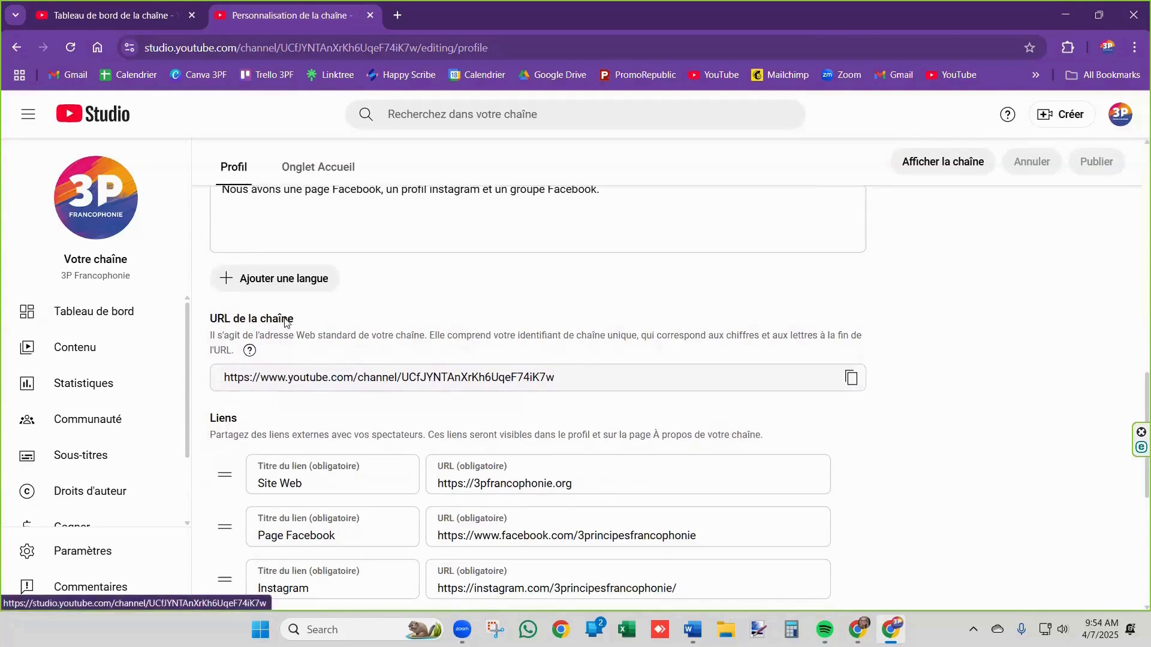
# Compare the channel's handle with its standard channel URL, selecting the full URL text
pyautogui.scroll(6, 474, 408)
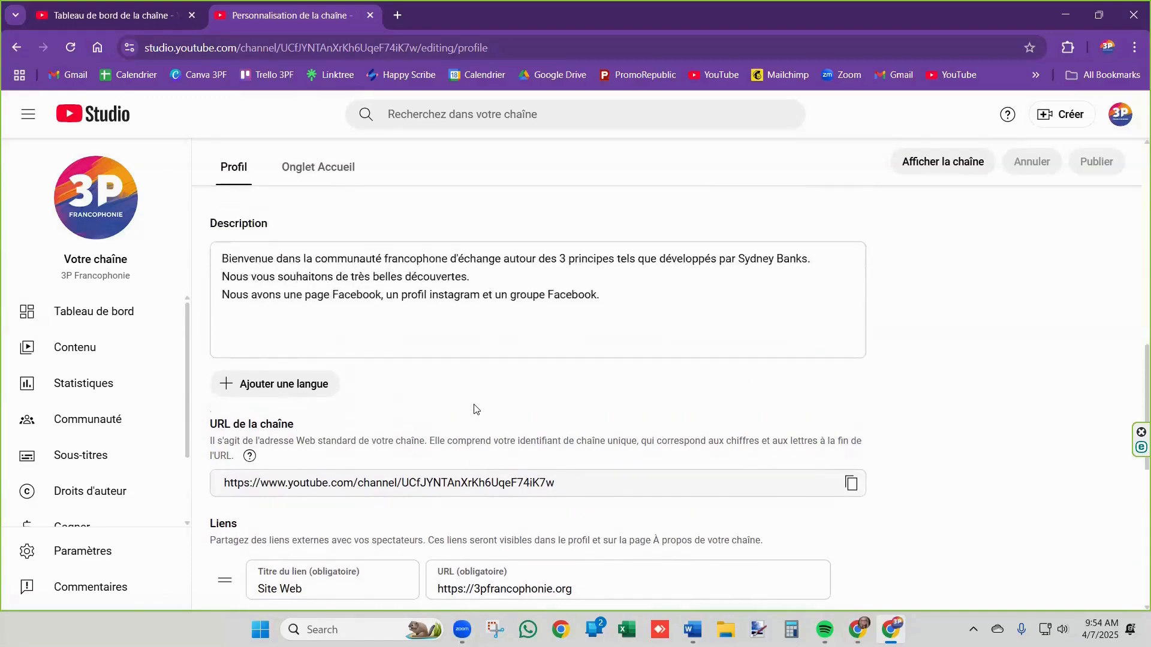
pyautogui.click(234, 240)
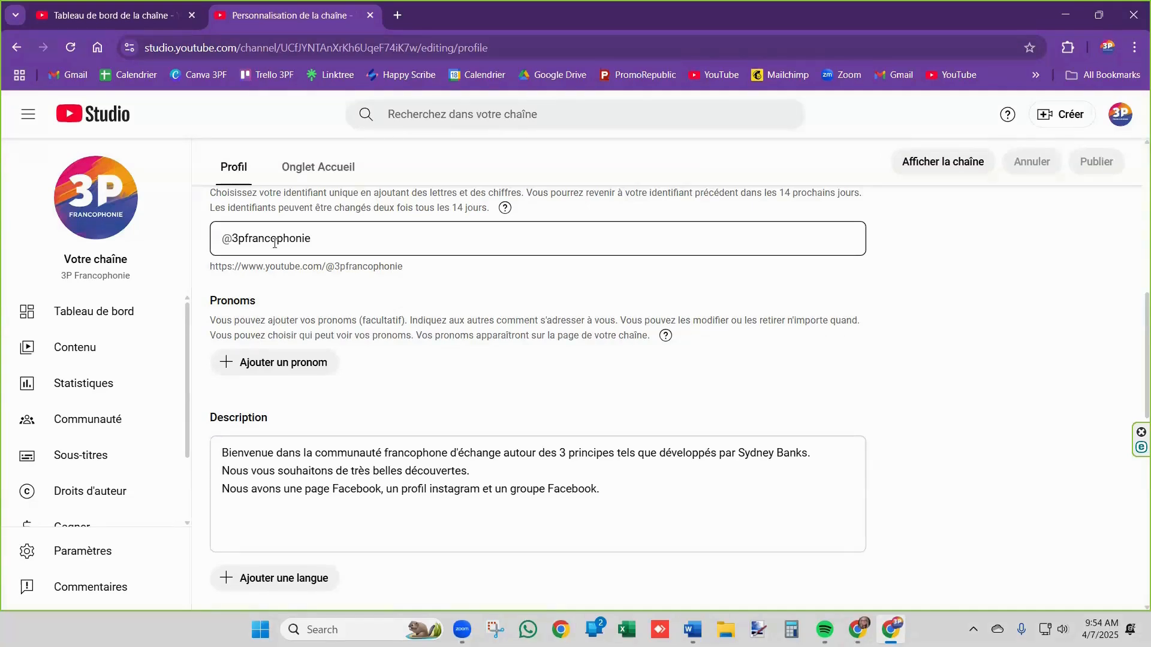
pyautogui.scroll(-5, 274, 242)
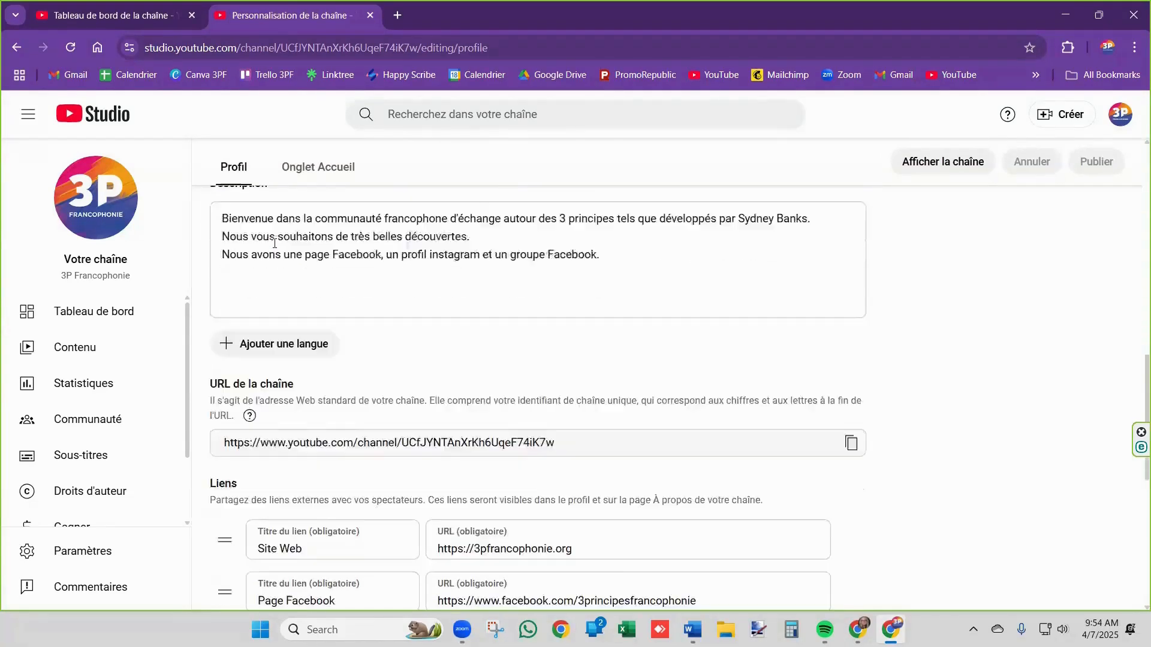
pyautogui.tripleClick(445, 375)
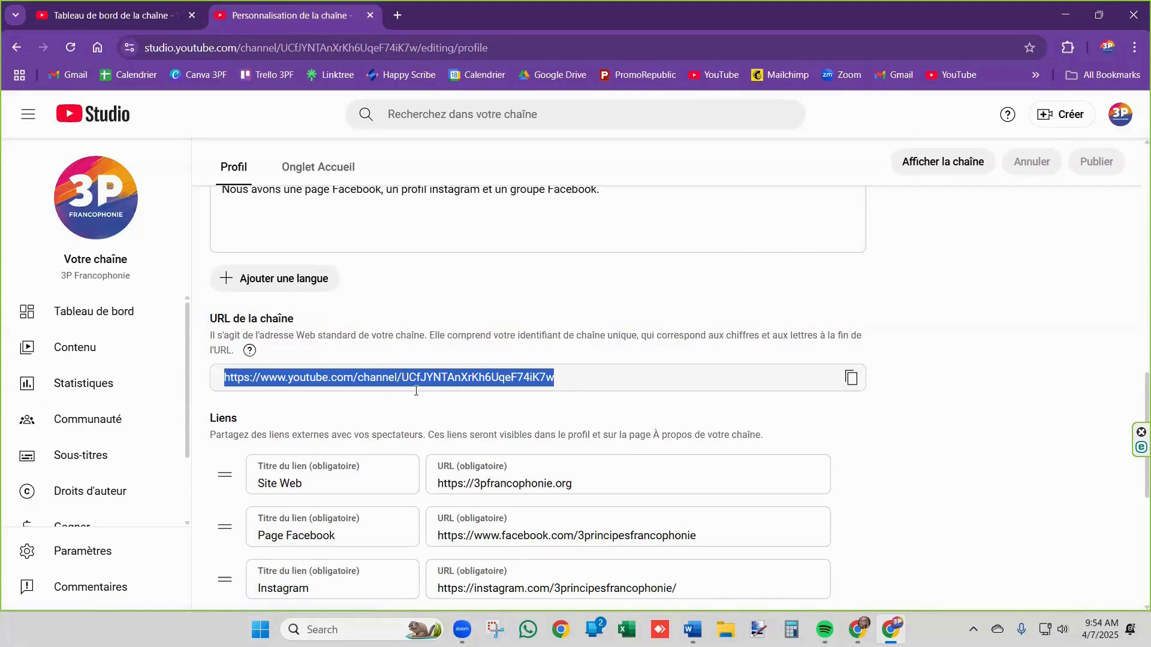
# Review the channel's external link titles and URLs and its contact email section
pyautogui.scroll(-2, 416, 391)
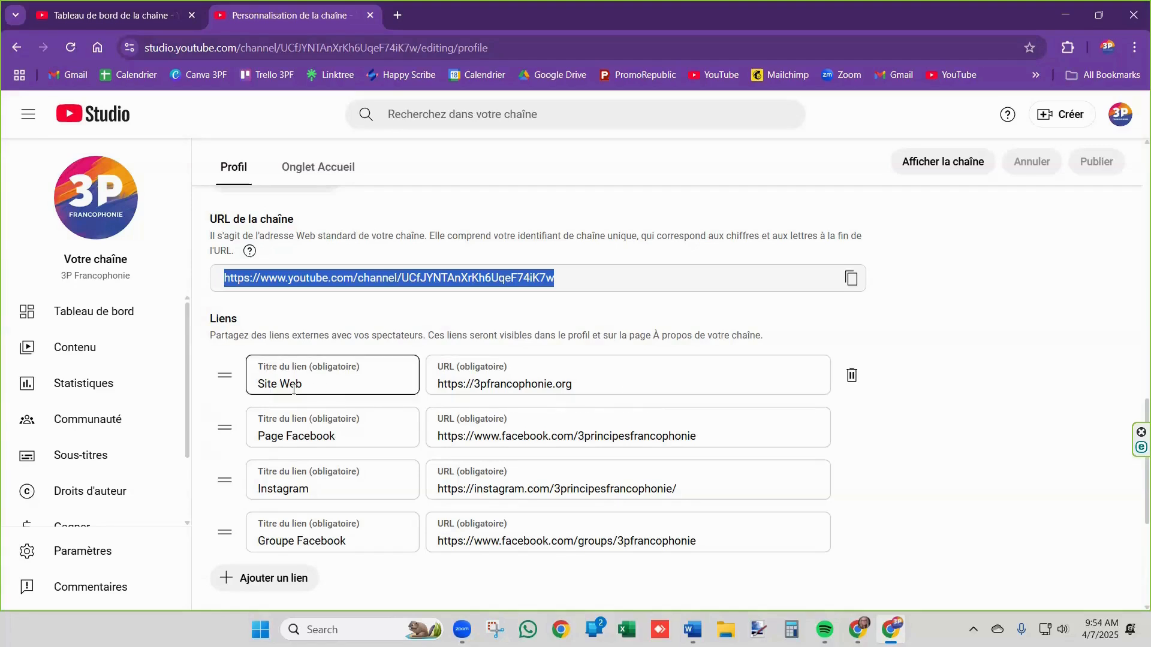
pyautogui.scroll(-2, 341, 386)
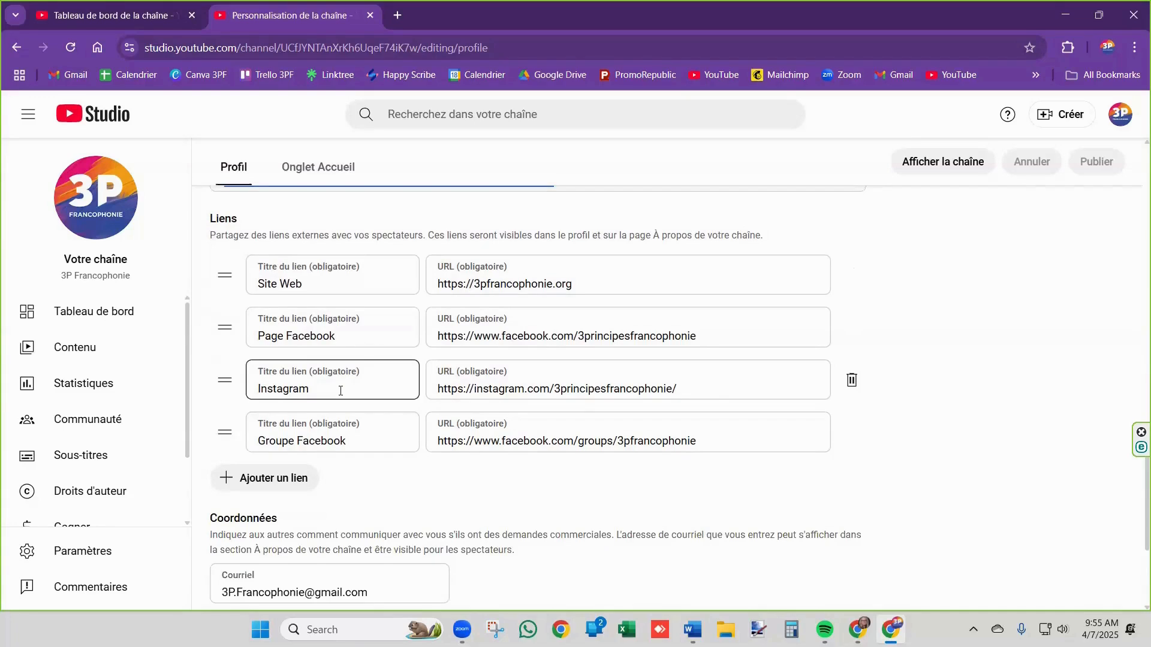
pyautogui.scroll(-1, 340, 391)
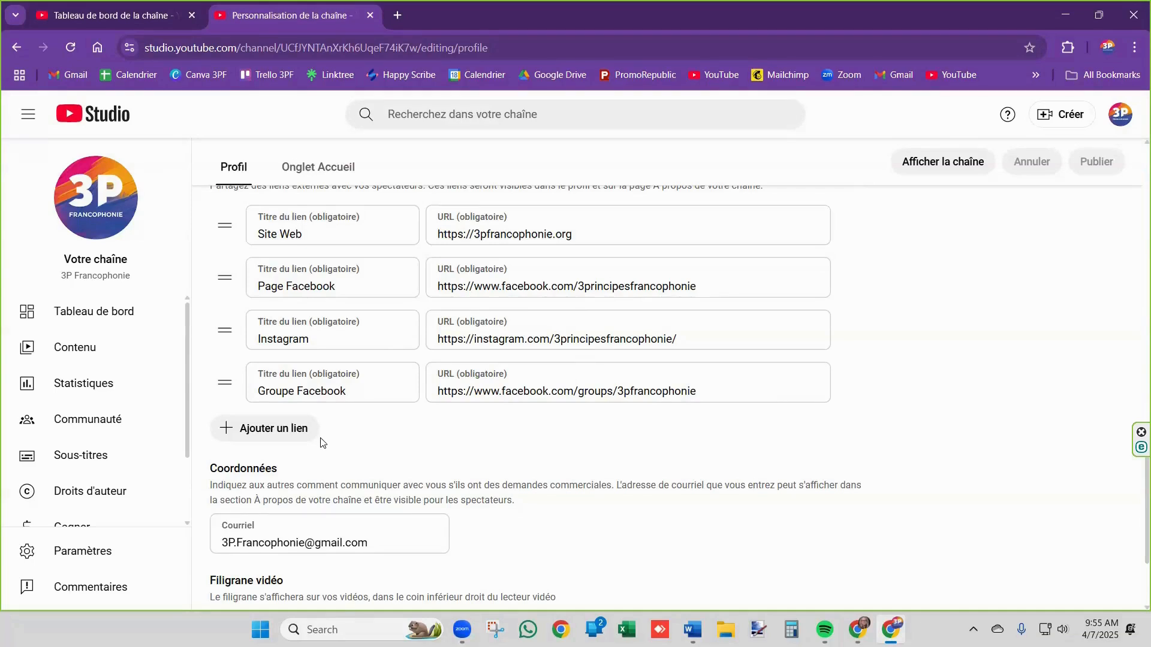
# Try the custom start option for the video watermark, and restore its display to the entire video
pyautogui.scroll(-2, 323, 443)
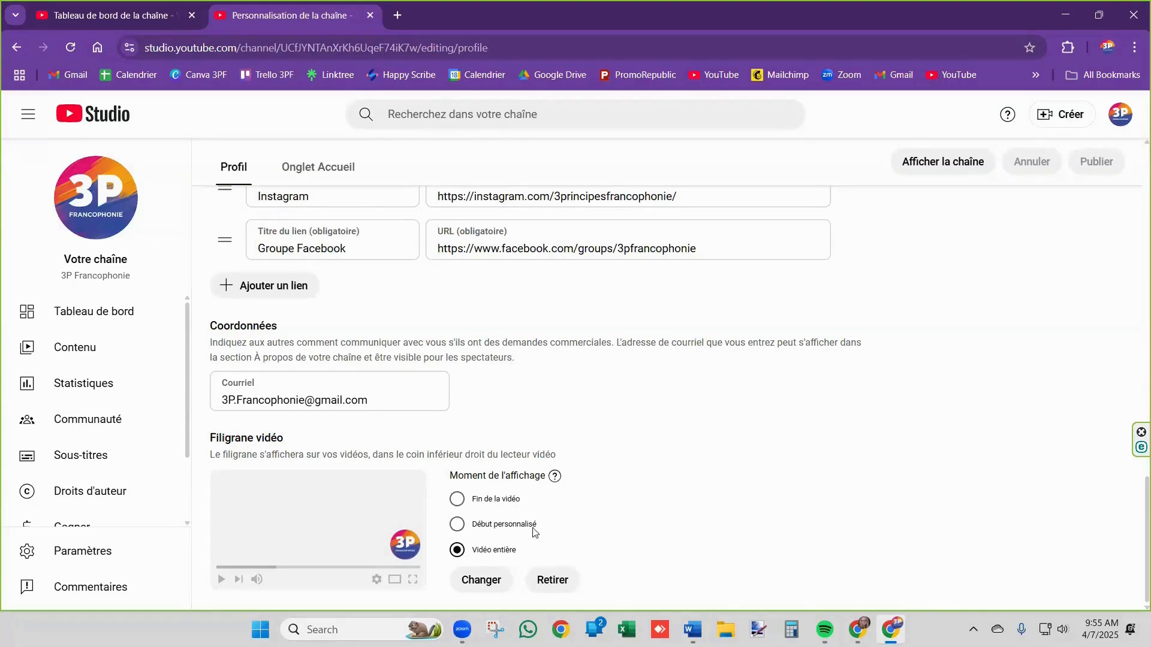
pyautogui.click(485, 526)
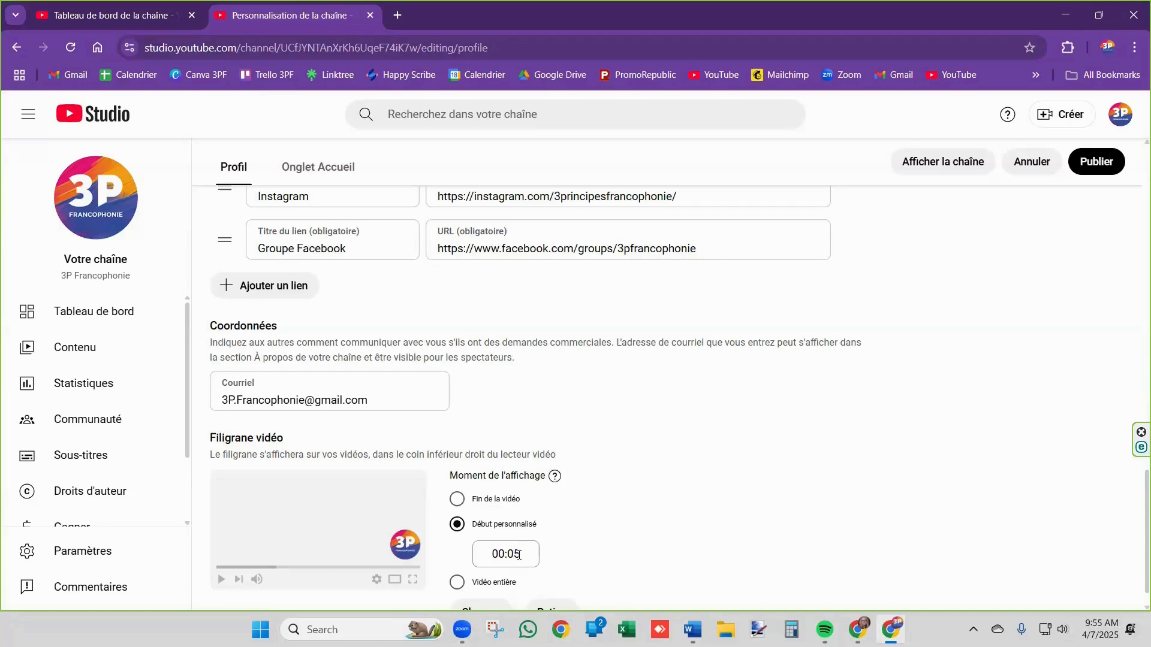
pyautogui.click(457, 582)
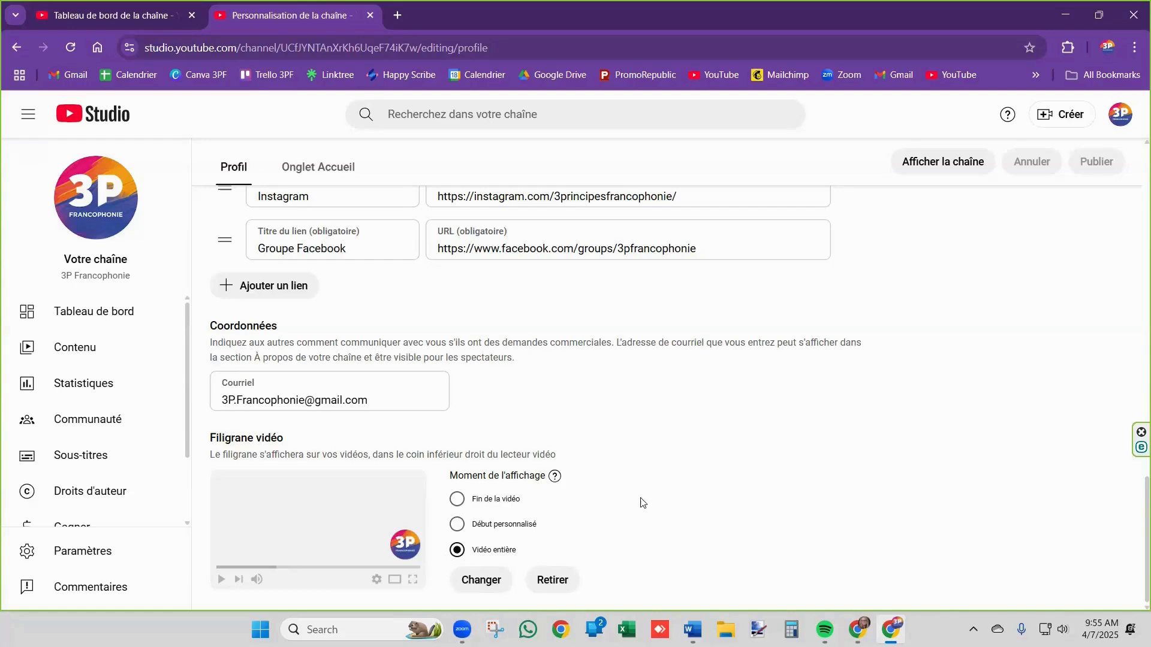
# Switch the 3P Francophonie channel's customization from the profile settings to the home page settings
pyautogui.scroll(15, 391, 492)
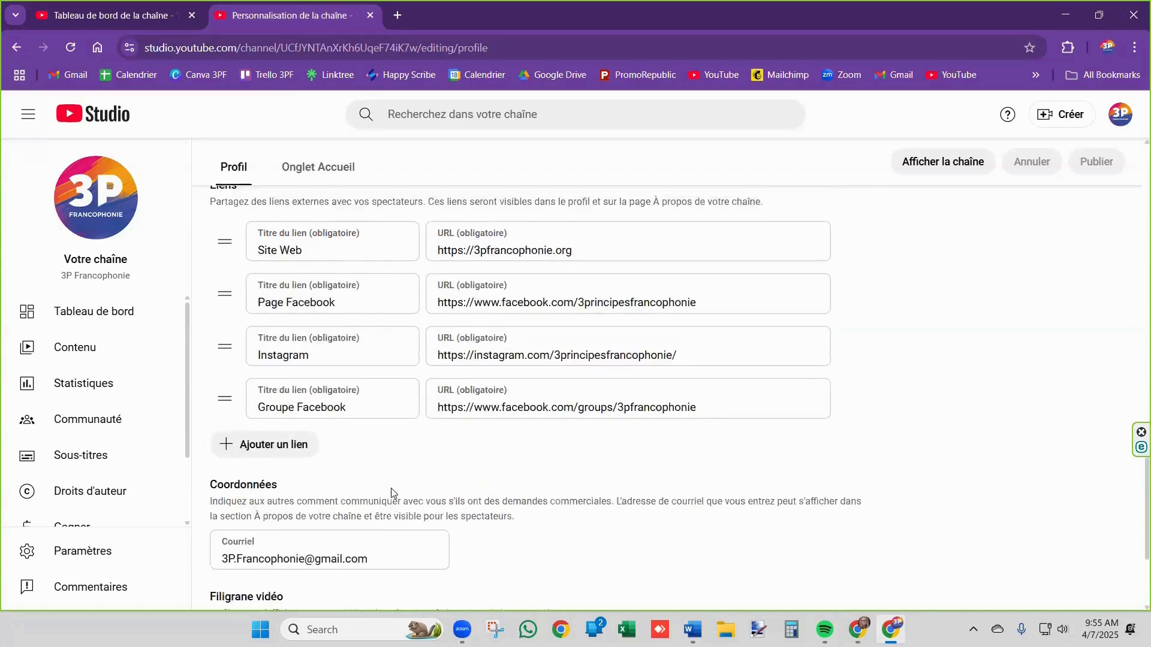
pyautogui.scroll(3, 390, 493)
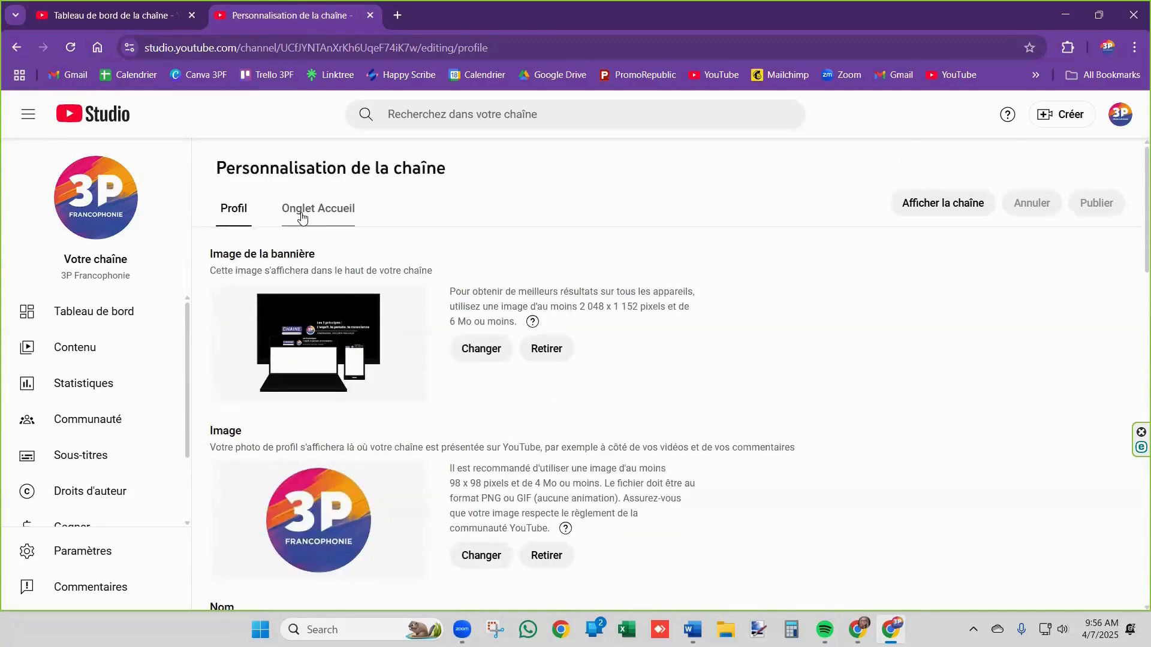
pyautogui.click(322, 210)
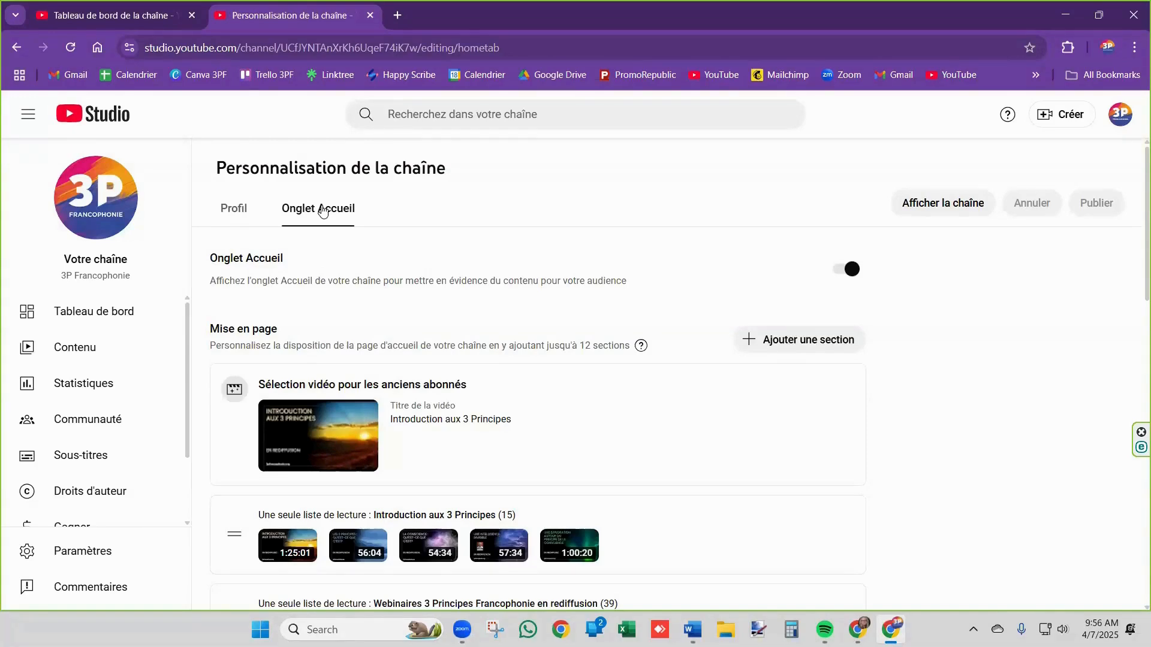
# Open the 3P Francophonie channel's public YouTube page and look over its header and content sections
pyautogui.click(120, 16)
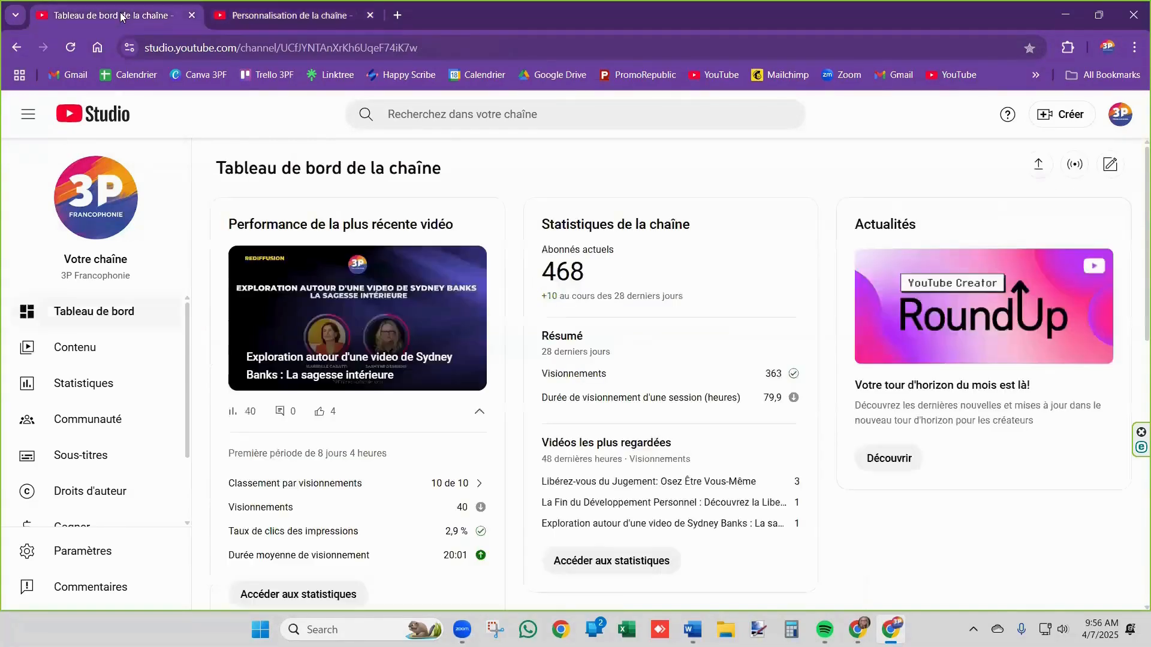
pyautogui.click(264, 16)
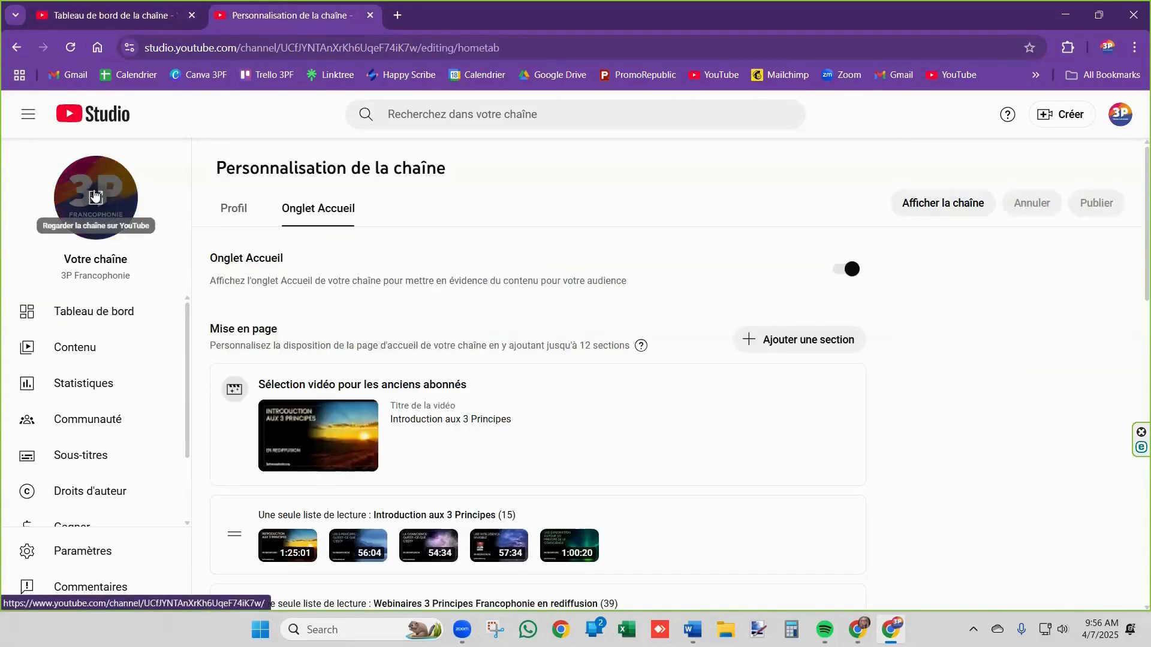
pyautogui.click(94, 196)
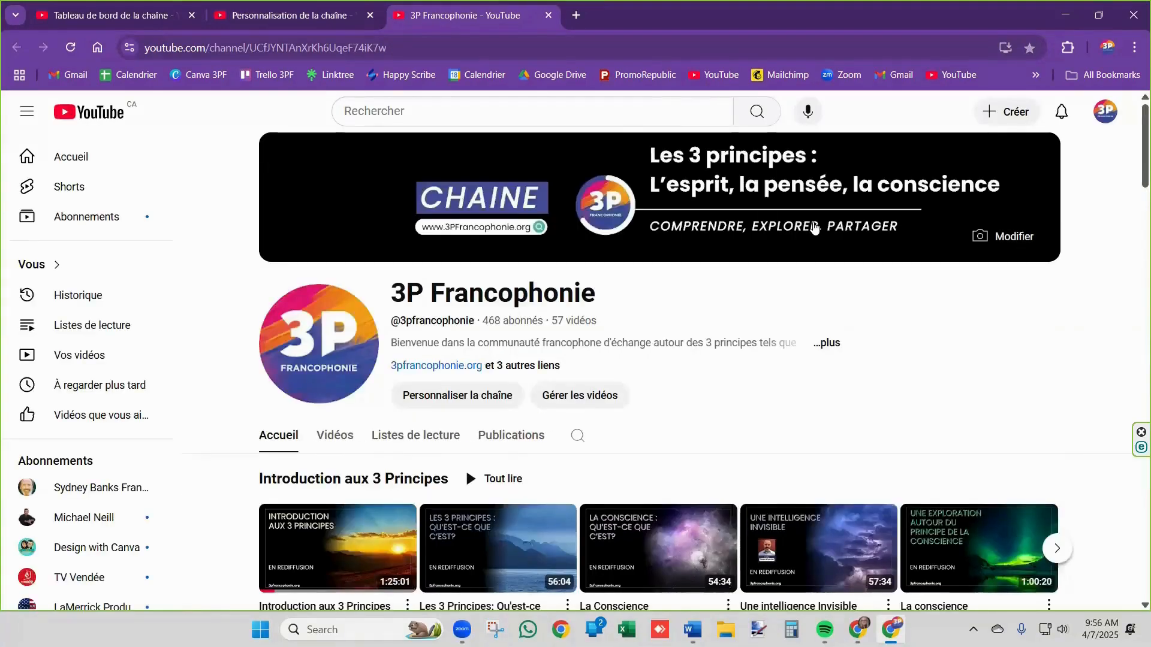
pyautogui.scroll(-2, 814, 228)
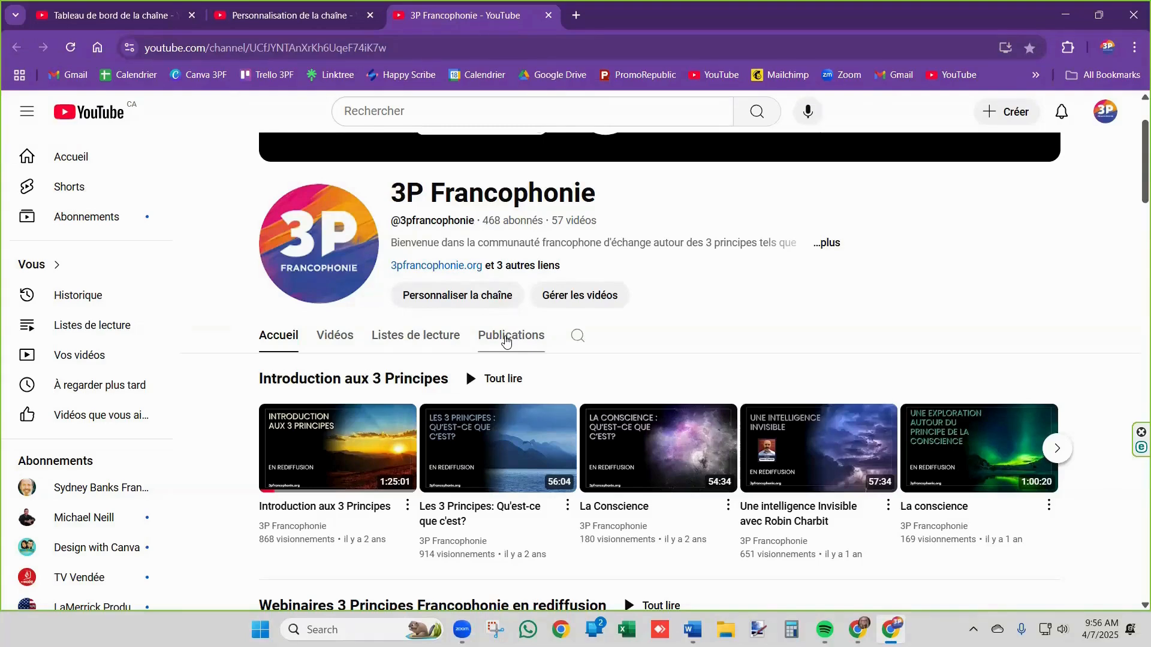
# Return to the channel's home page customization and review the featured video for returning subscribers and the section layout
pyautogui.click(278, 17)
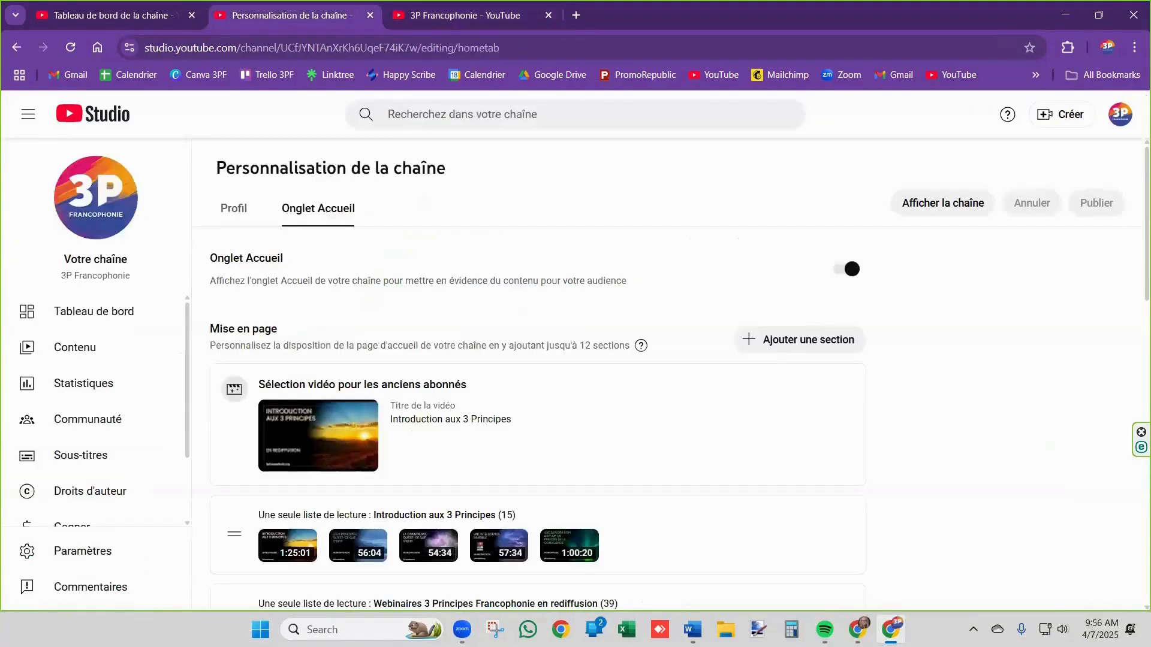
pyautogui.hotkey('alt', 'Tab')
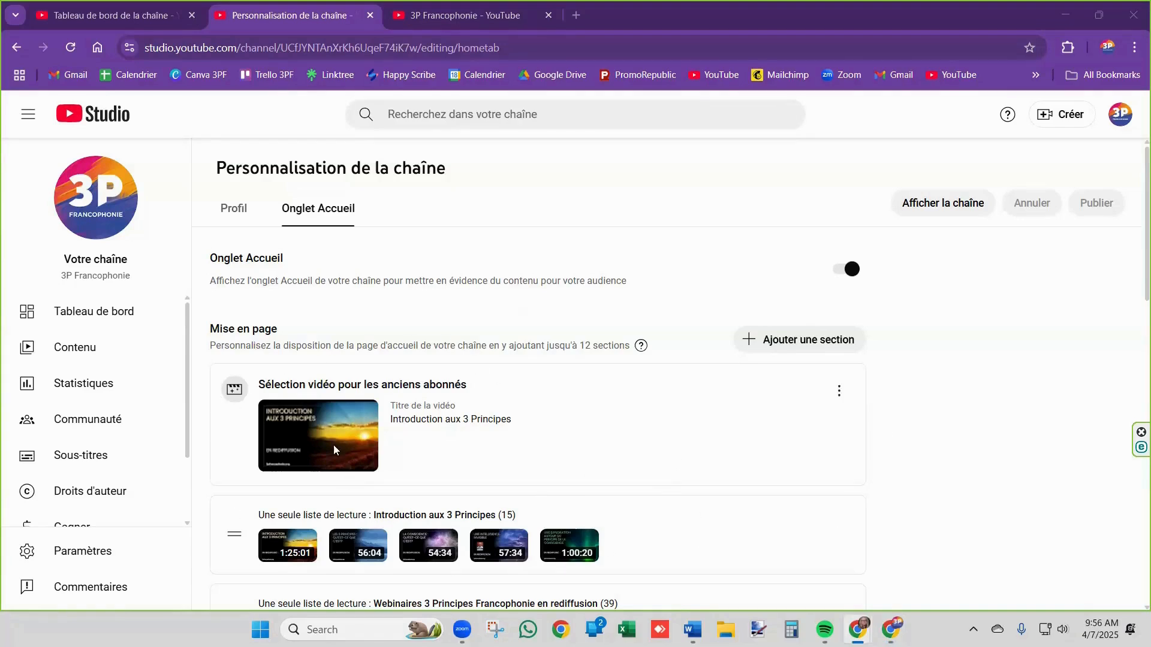
pyautogui.scroll(-1, 334, 447)
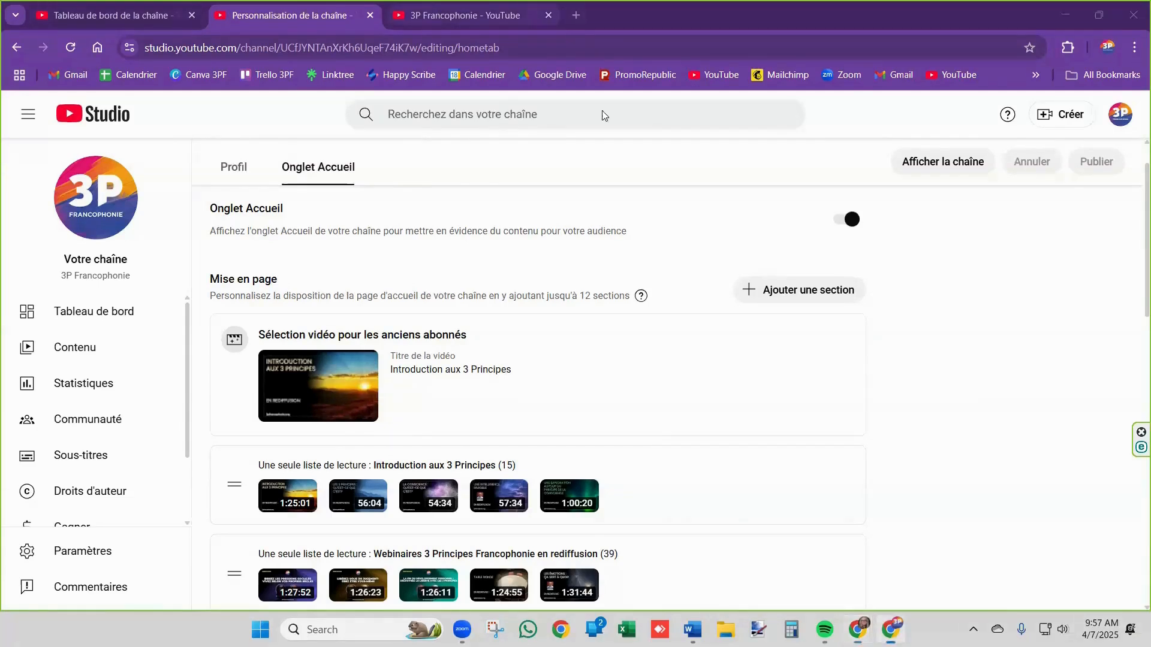
# Examine the playlist sections on the public channel home page, from Introduction aux 3 Principes through Rediffusion and Le Chainon Manquant to the special guests
pyautogui.click(455, 14)
pyautogui.scroll(-2, 650, 174)
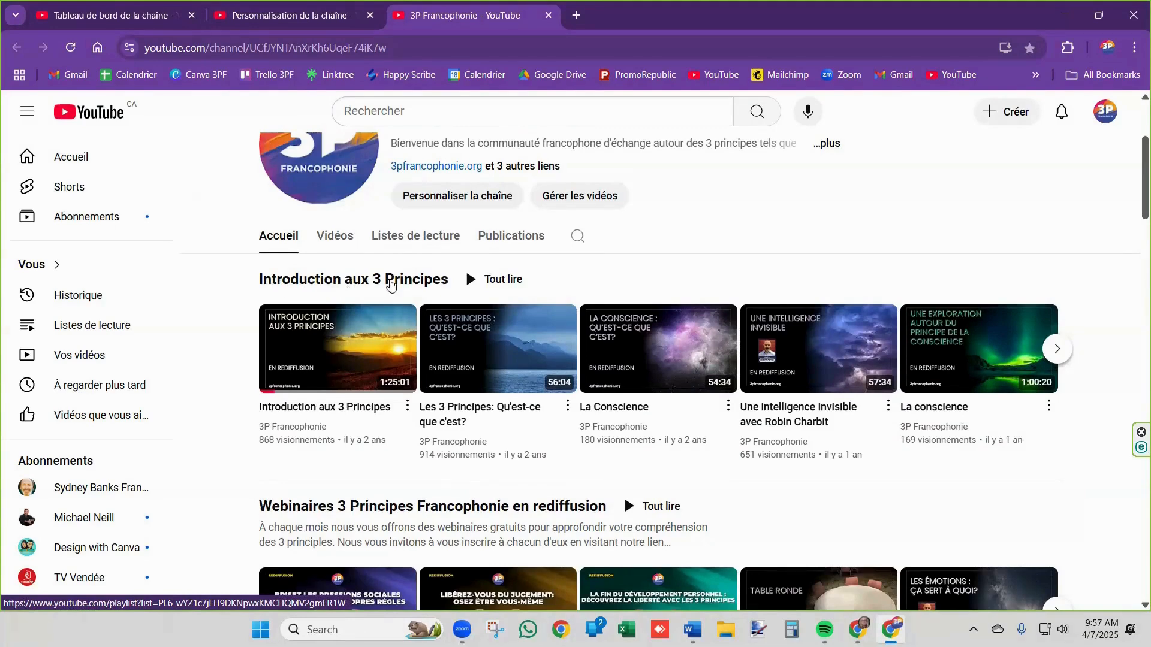
pyautogui.scroll(-3, 390, 281)
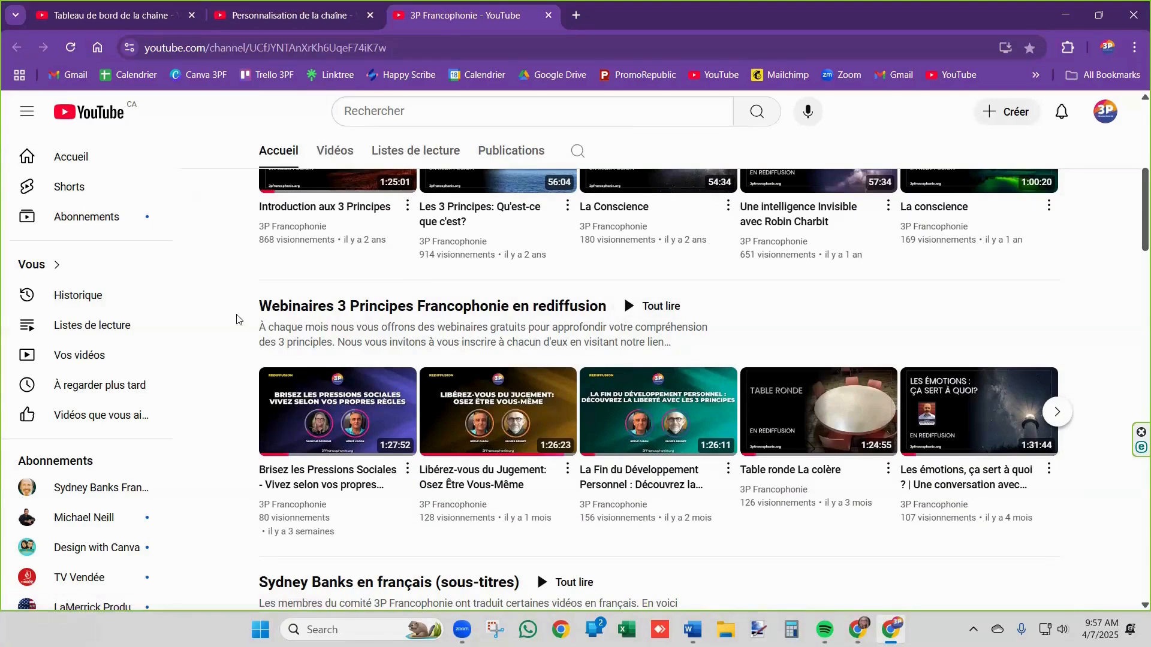
pyautogui.scroll(-3, 236, 319)
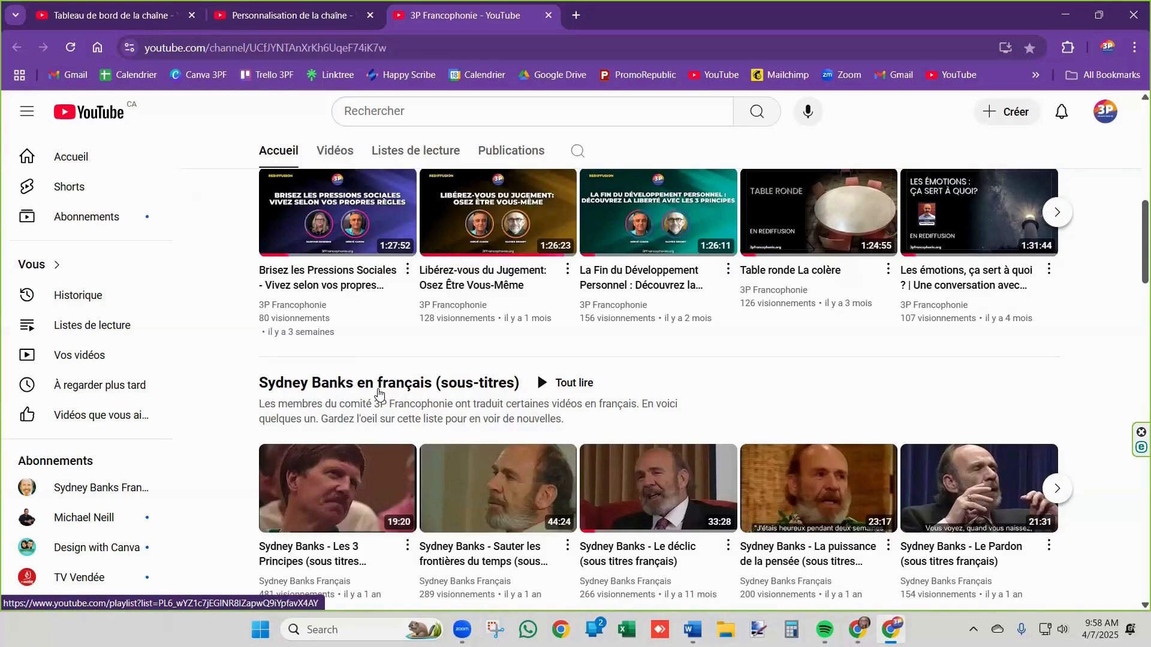
pyautogui.scroll(-2, 360, 437)
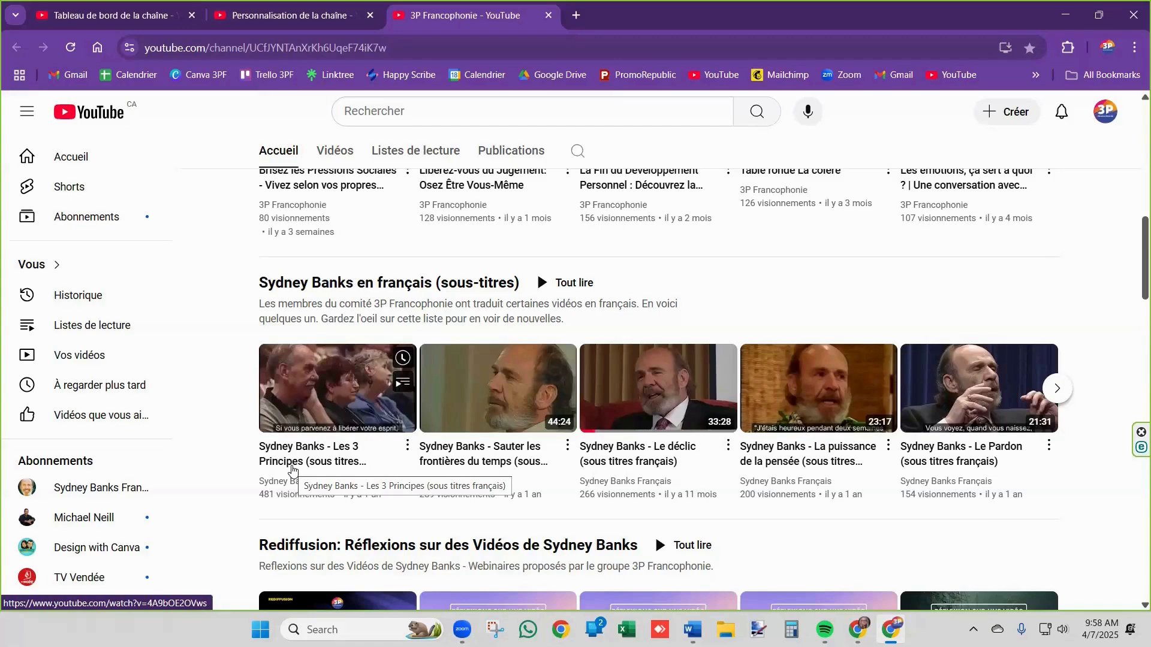
pyautogui.scroll(-2, 294, 470)
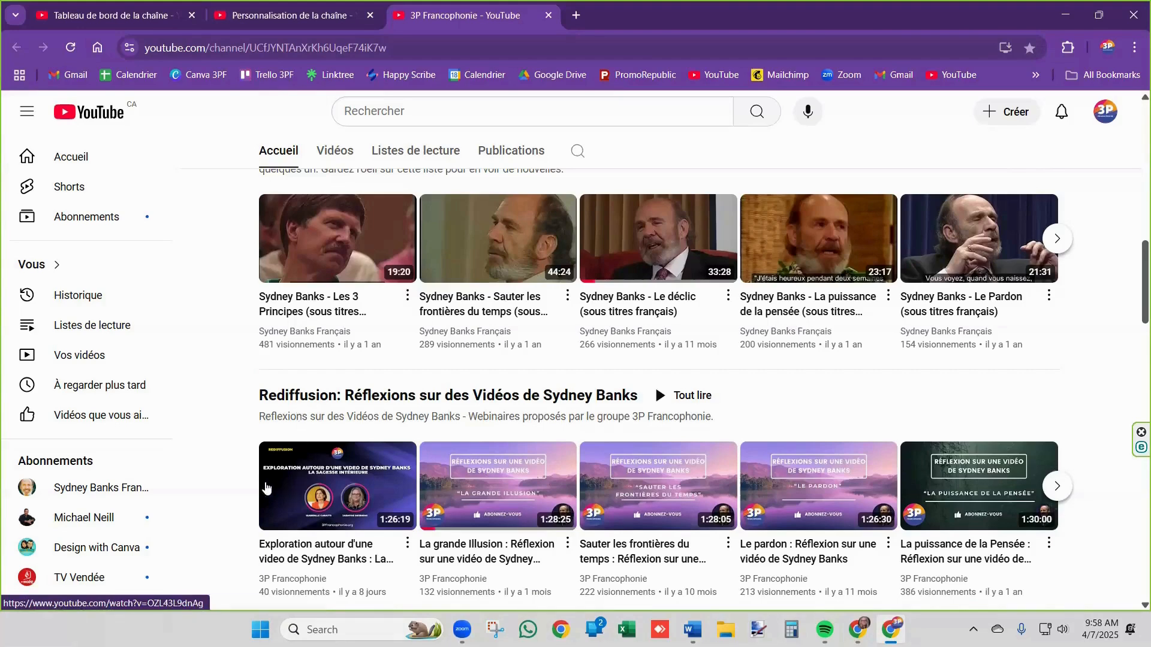
pyautogui.click(1057, 487)
pyautogui.scroll(-4, 530, 455)
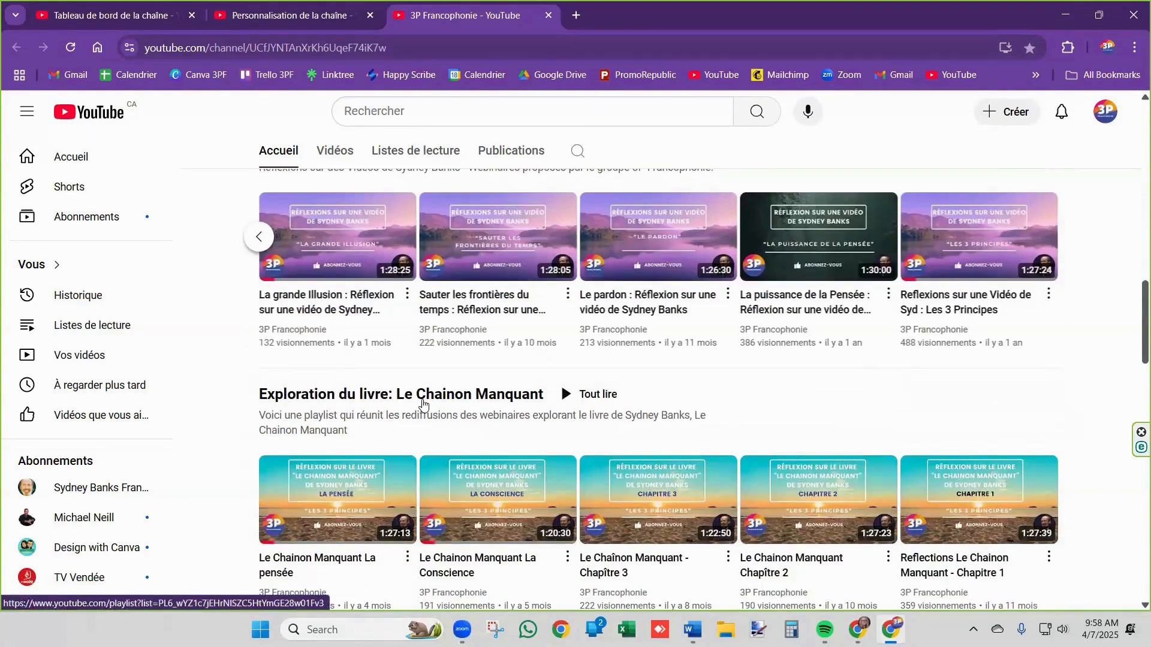
pyautogui.scroll(-2, 1045, 367)
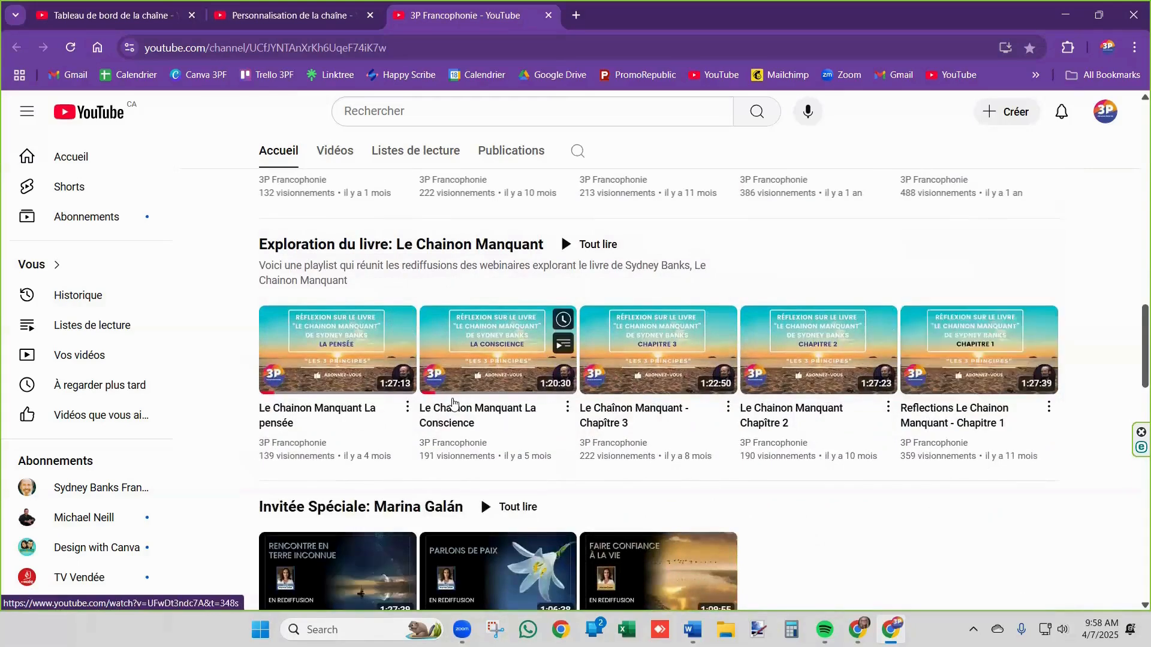
pyautogui.scroll(-2, 451, 402)
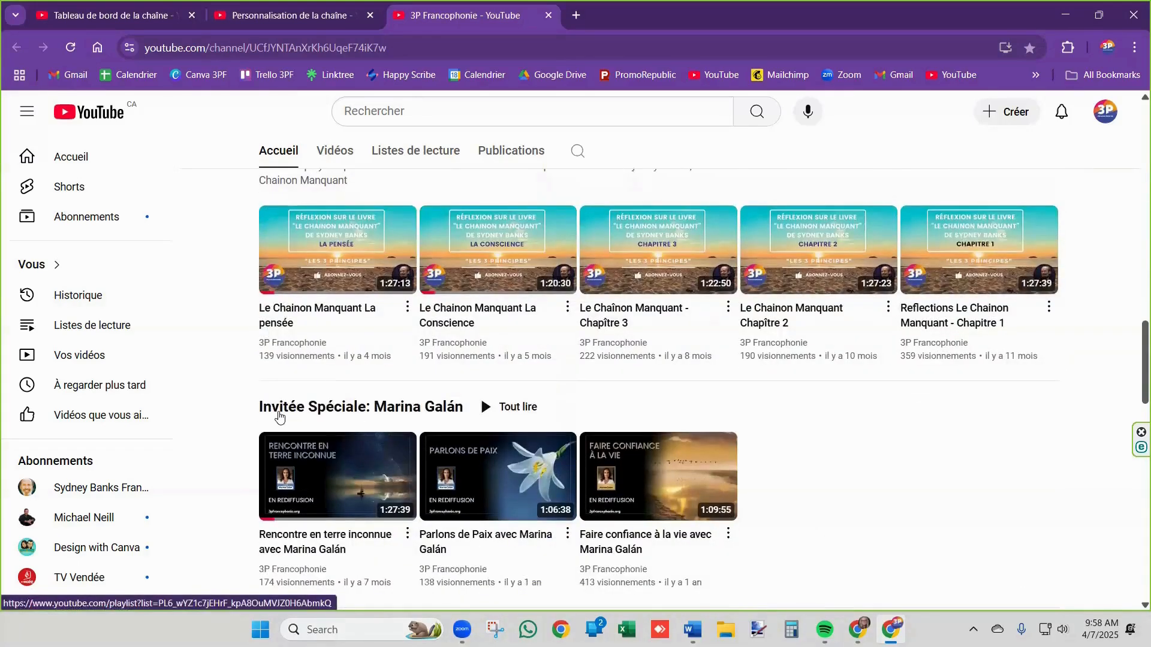
pyautogui.scroll(-4, 419, 418)
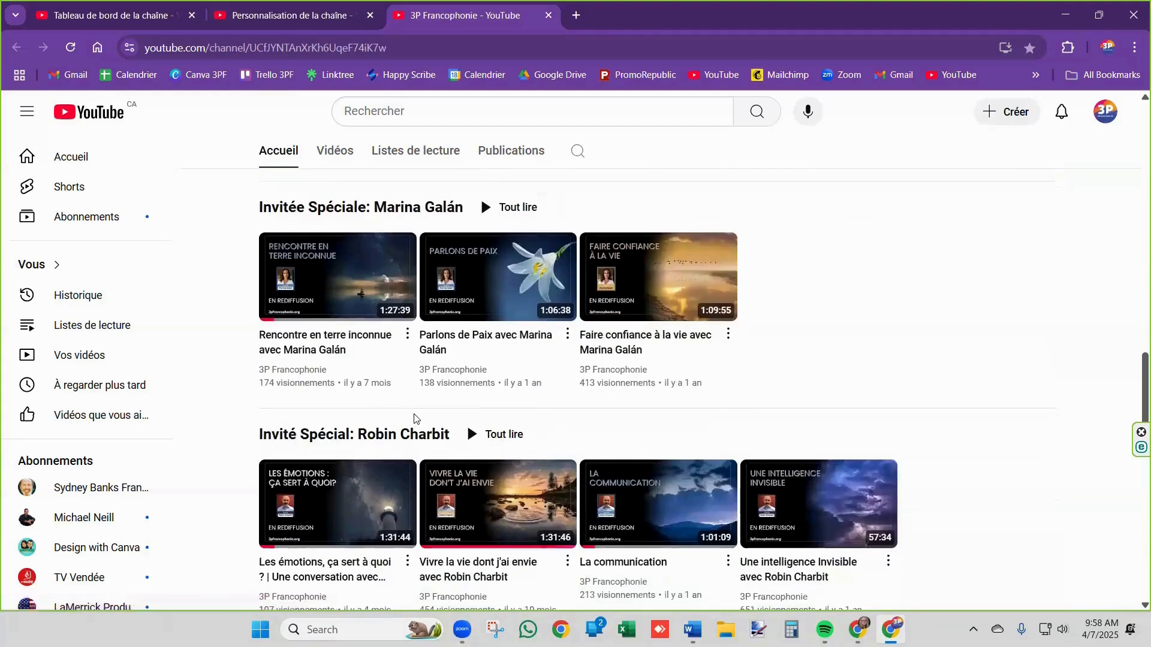
# Examine the remaining sections of the public channel home page, from the special guests and Événements Spéciaux through Sydney Banks Videos to Les 3 Principes pour Les Nuls
pyautogui.moveTo(375, 477)
pyautogui.scroll(-2, 346, 394)
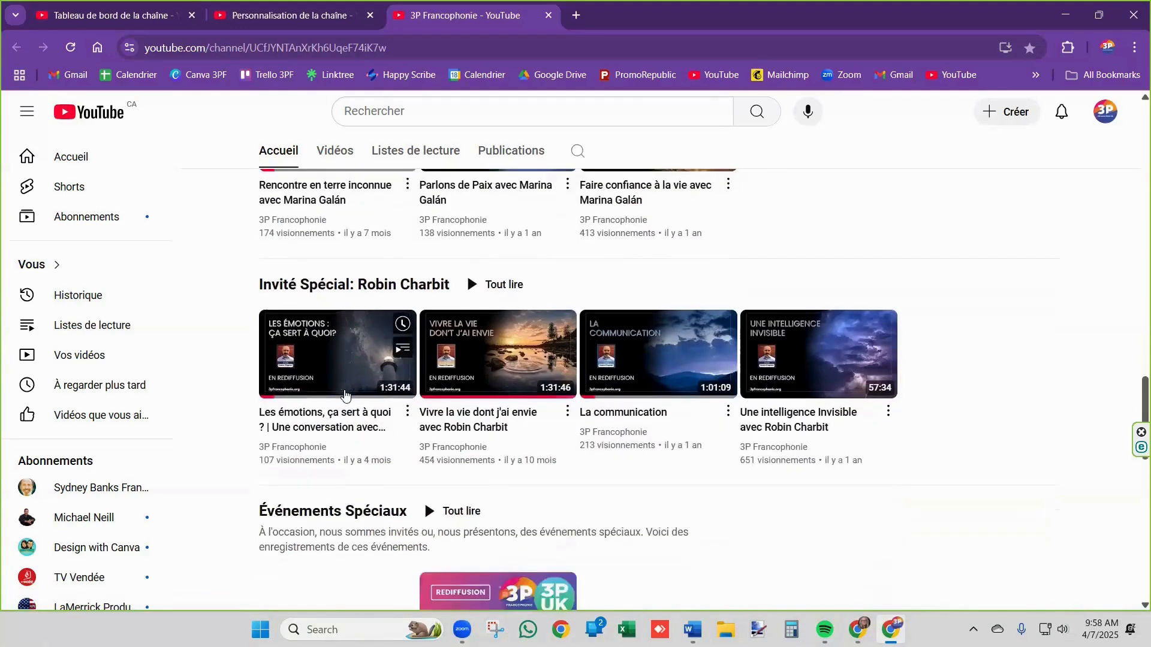
pyautogui.scroll(-2, 346, 394)
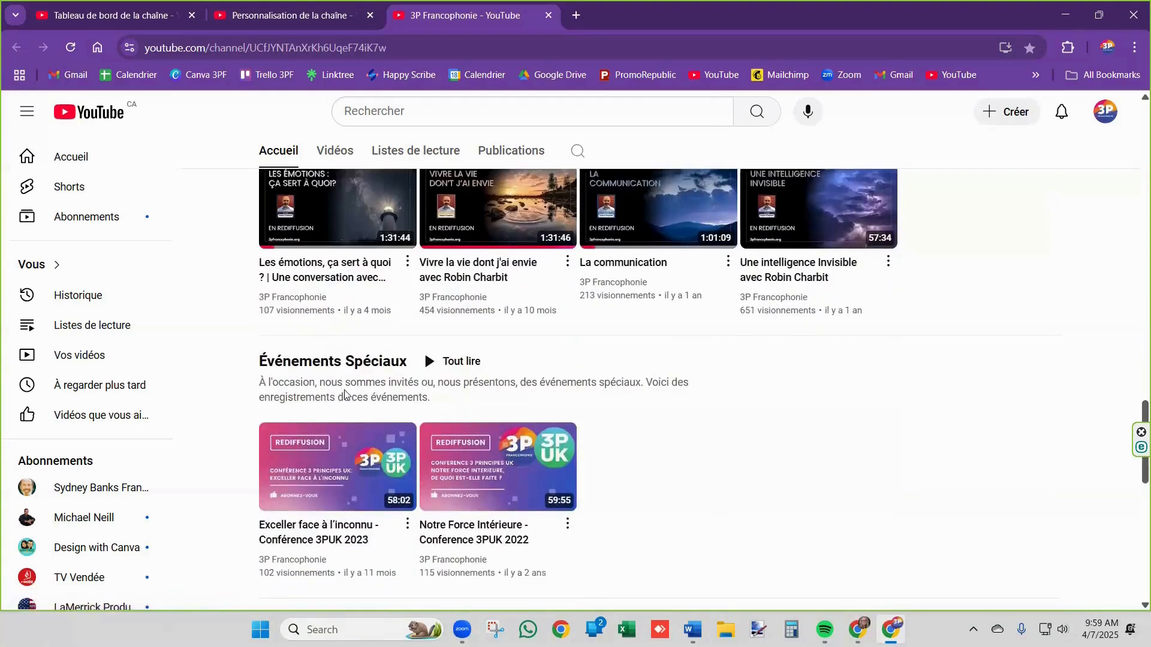
pyautogui.scroll(-3, 346, 395)
pyautogui.scroll(-2, 346, 394)
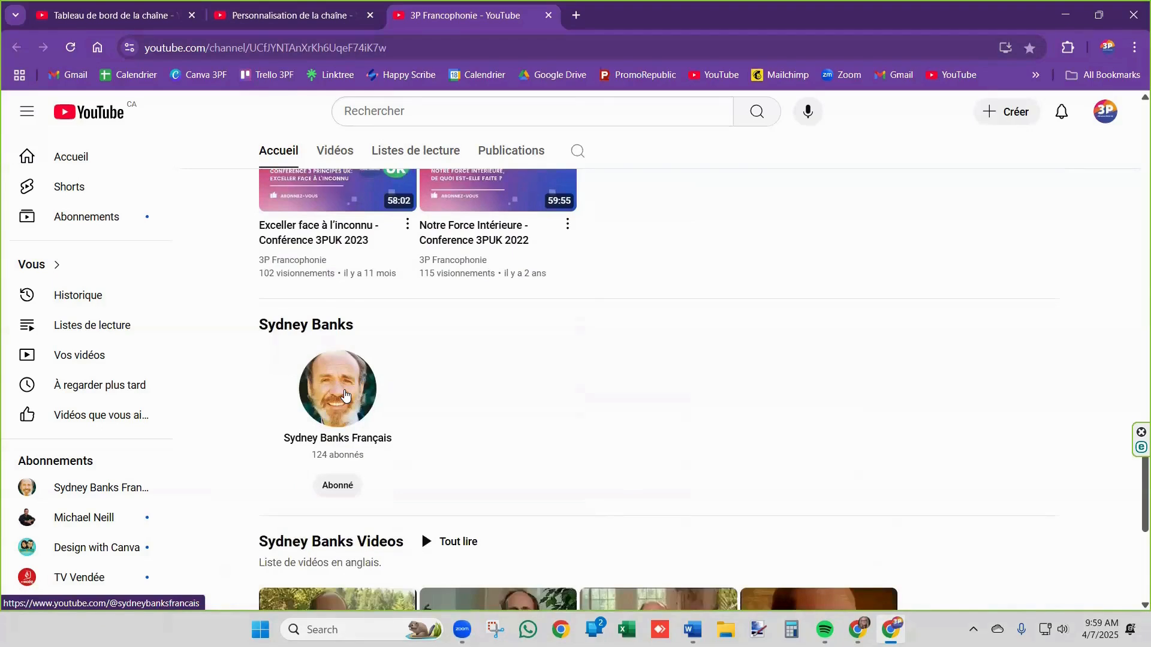
pyautogui.scroll(-3, 346, 395)
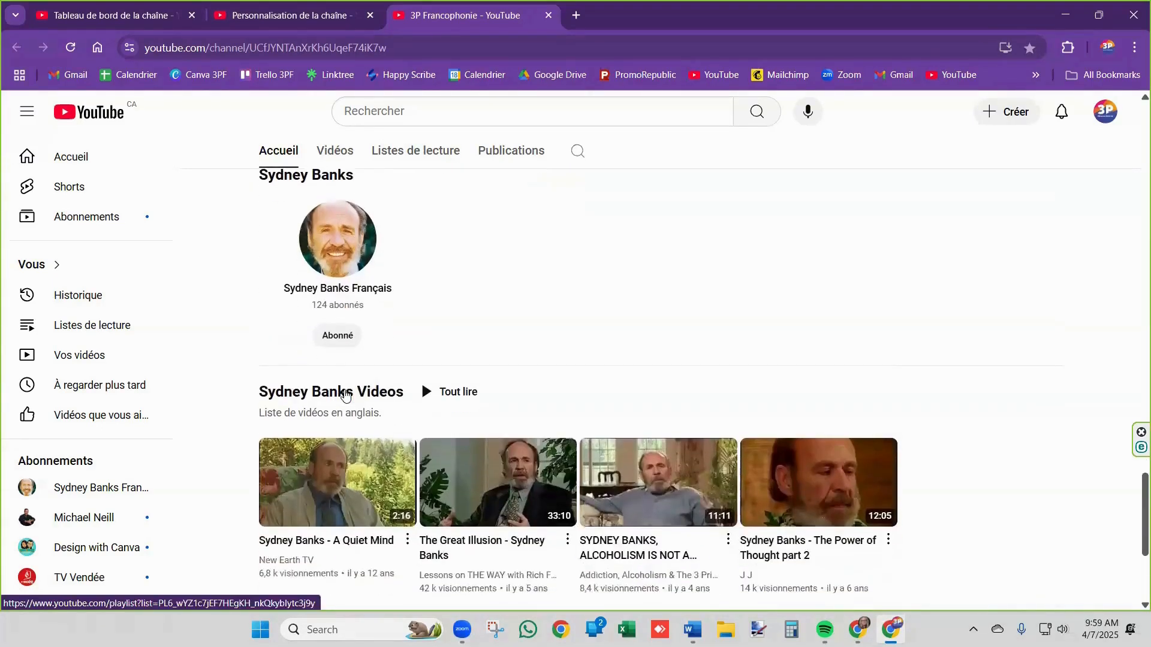
pyautogui.scroll(-2, 342, 392)
pyautogui.scroll(-2, 1069, 449)
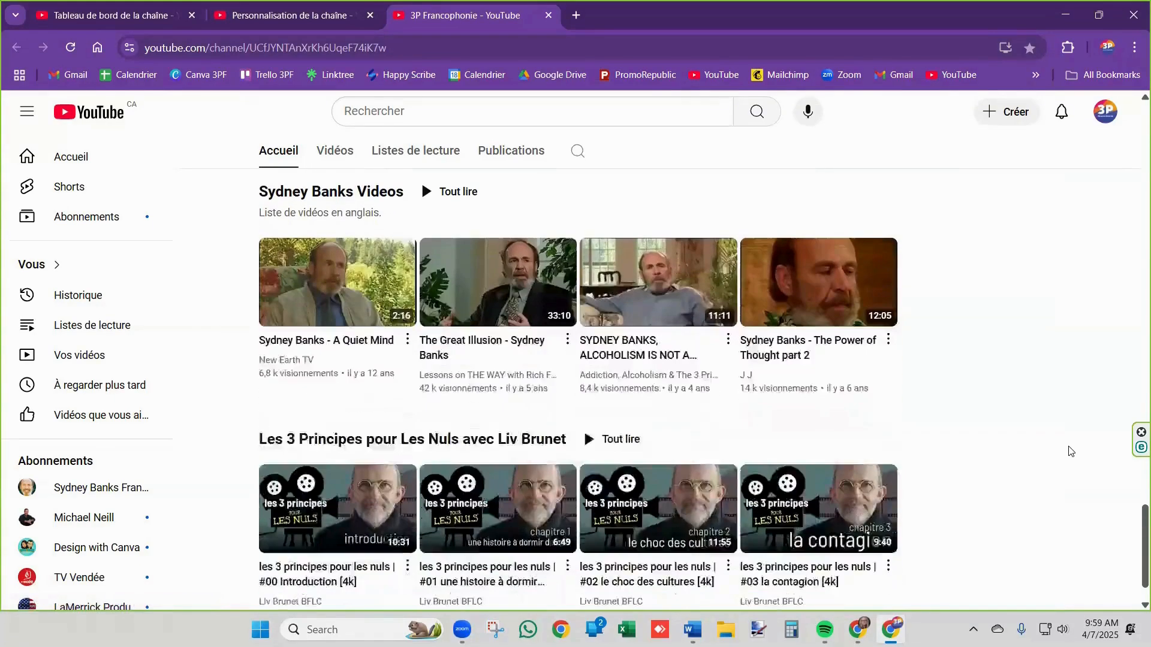
pyautogui.scroll(-1, 1071, 450)
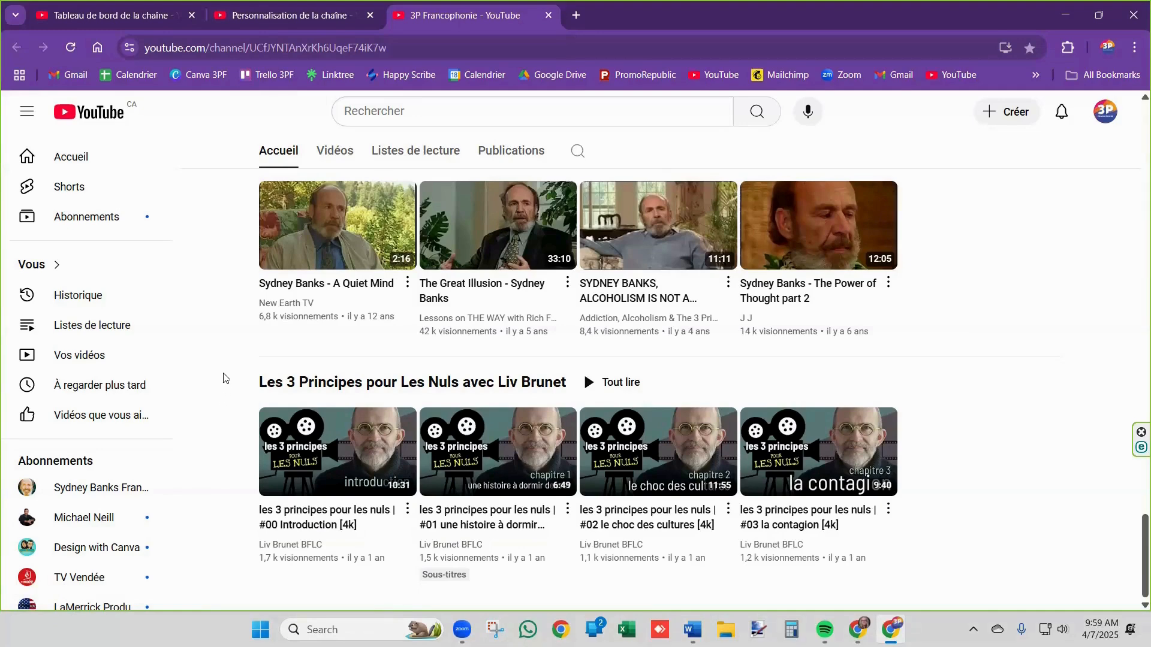
# Open the 3P Francophonie channel's list of videos and look through the uploads, sorted by most recent
pyautogui.scroll(3, 228, 363)
pyautogui.scroll(20, 227, 361)
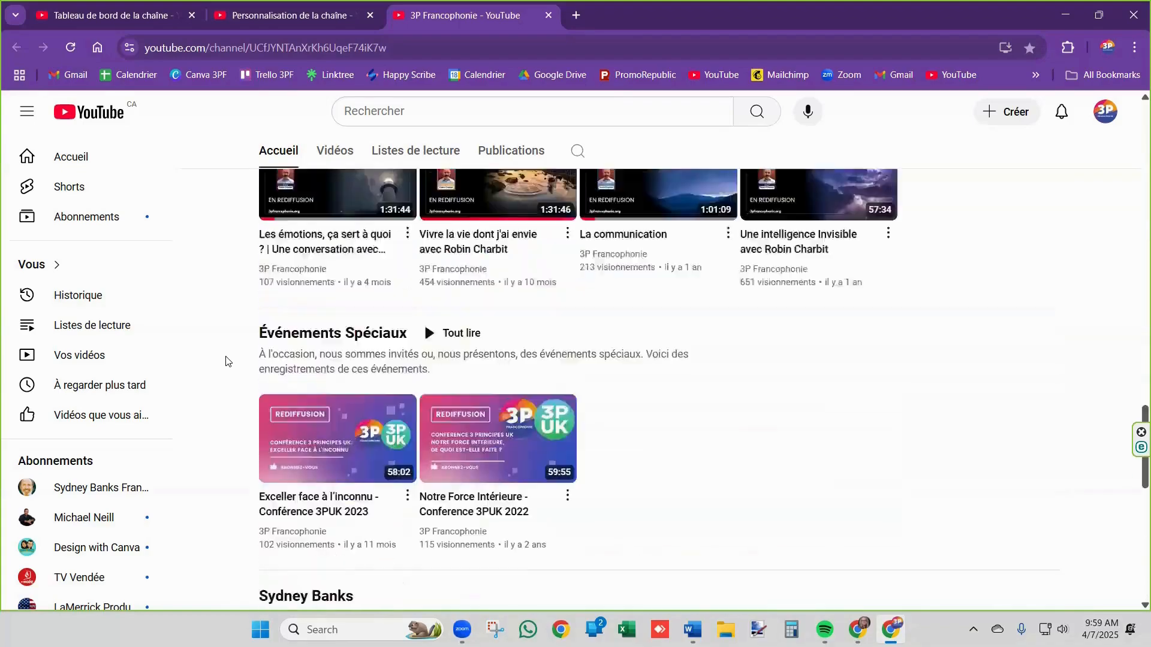
pyautogui.scroll(20, 227, 362)
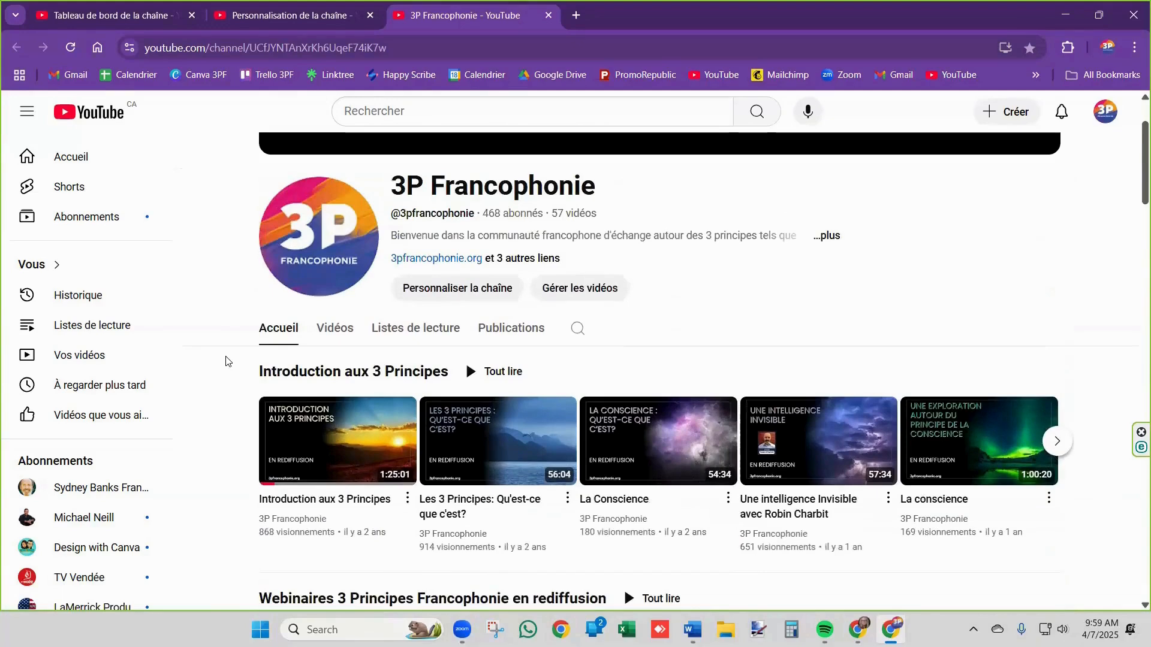
pyautogui.click(336, 330)
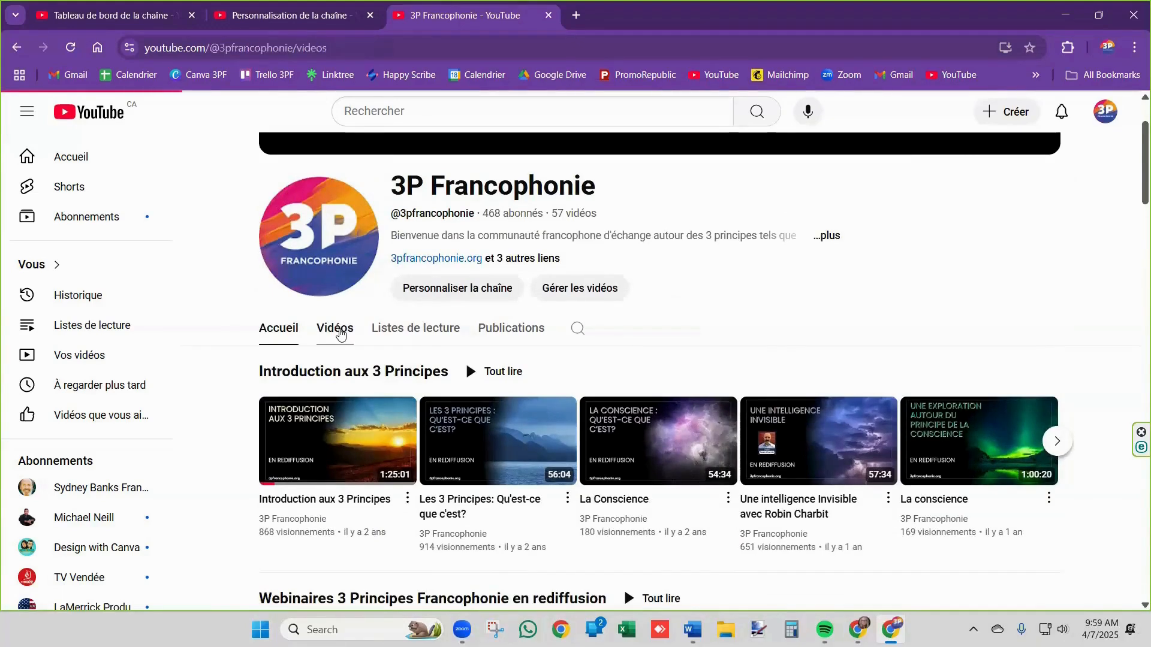
pyautogui.scroll(-2, 334, 411)
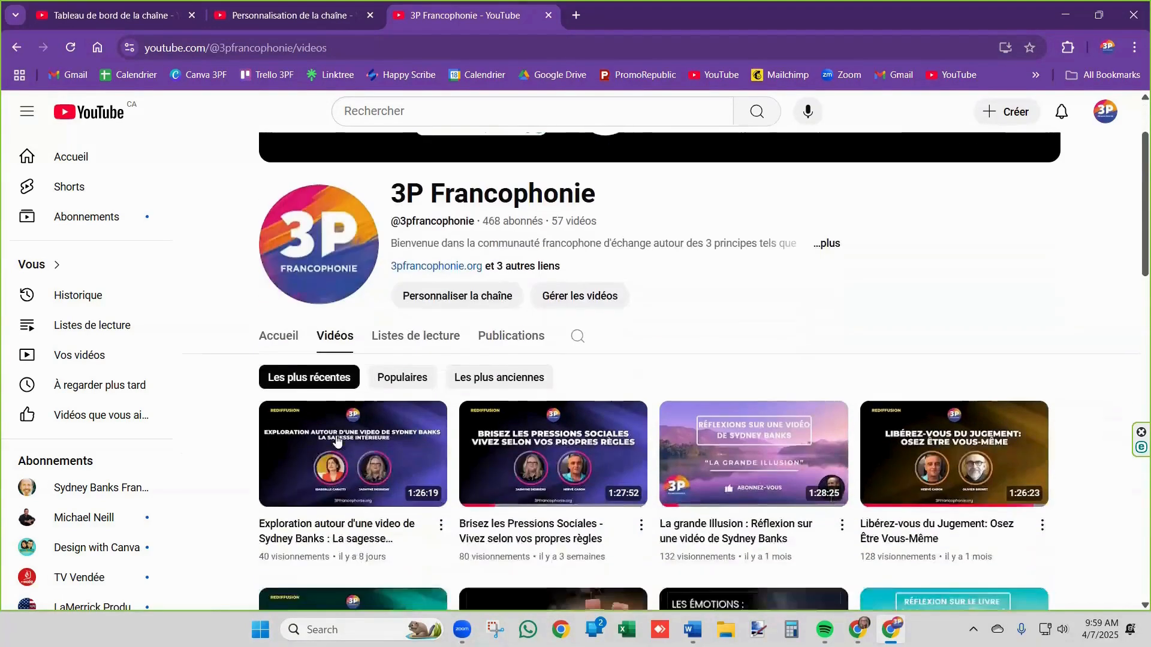
pyautogui.scroll(-9, 338, 441)
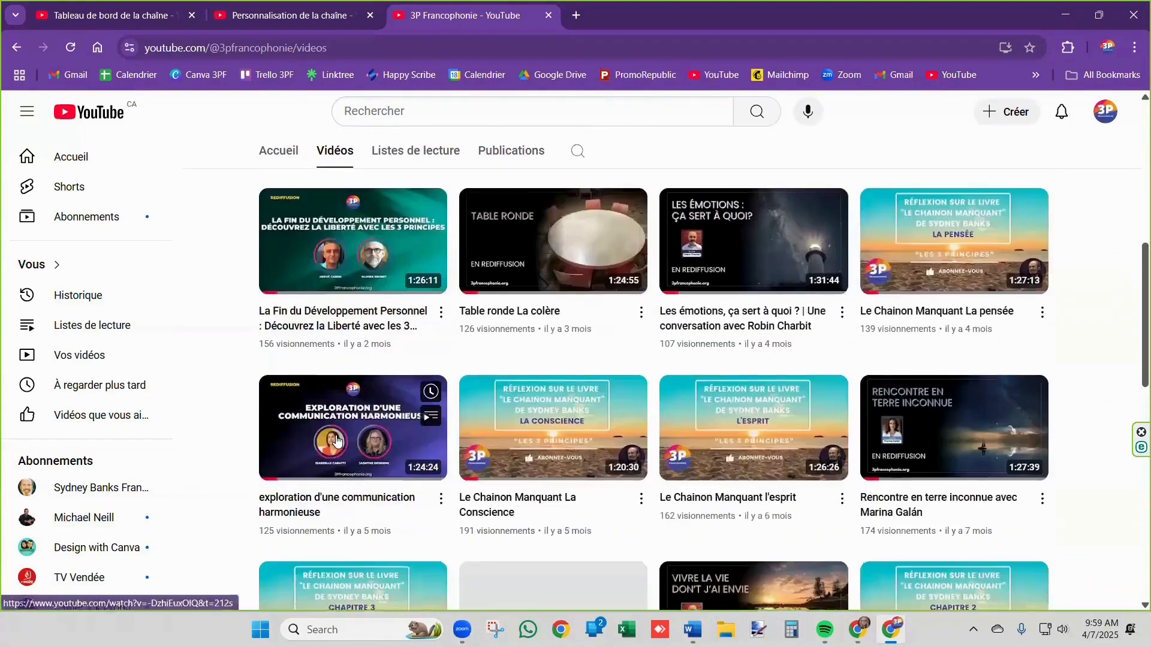
pyautogui.scroll(-6, 337, 440)
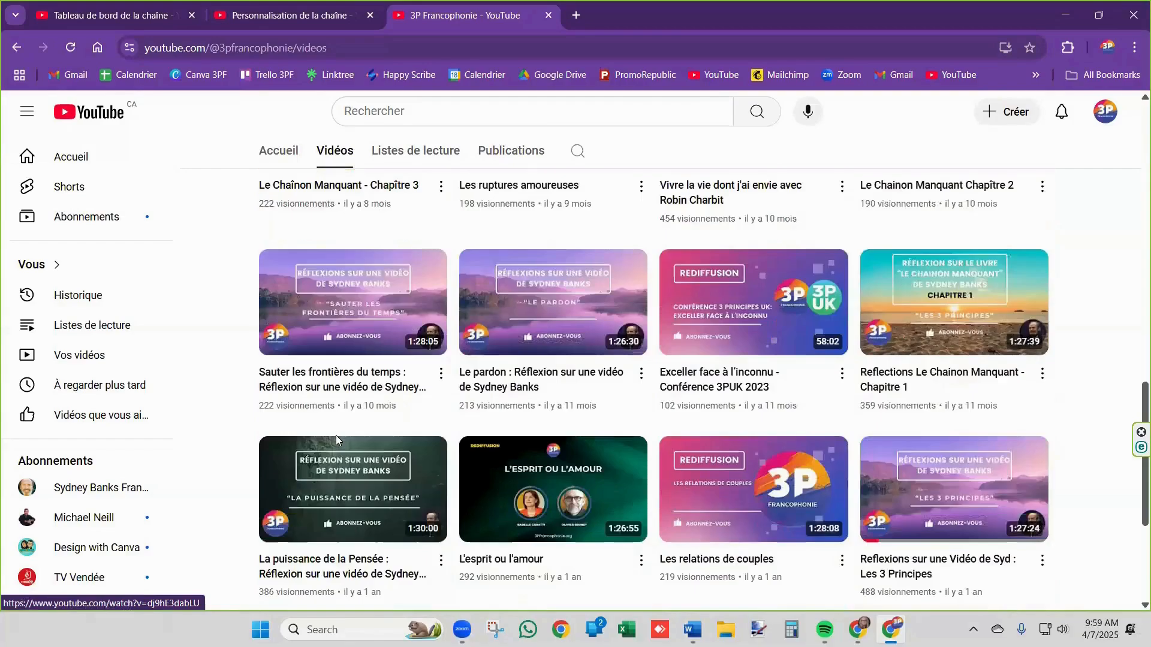
pyautogui.scroll(-4, 336, 440)
pyautogui.scroll(13, 336, 441)
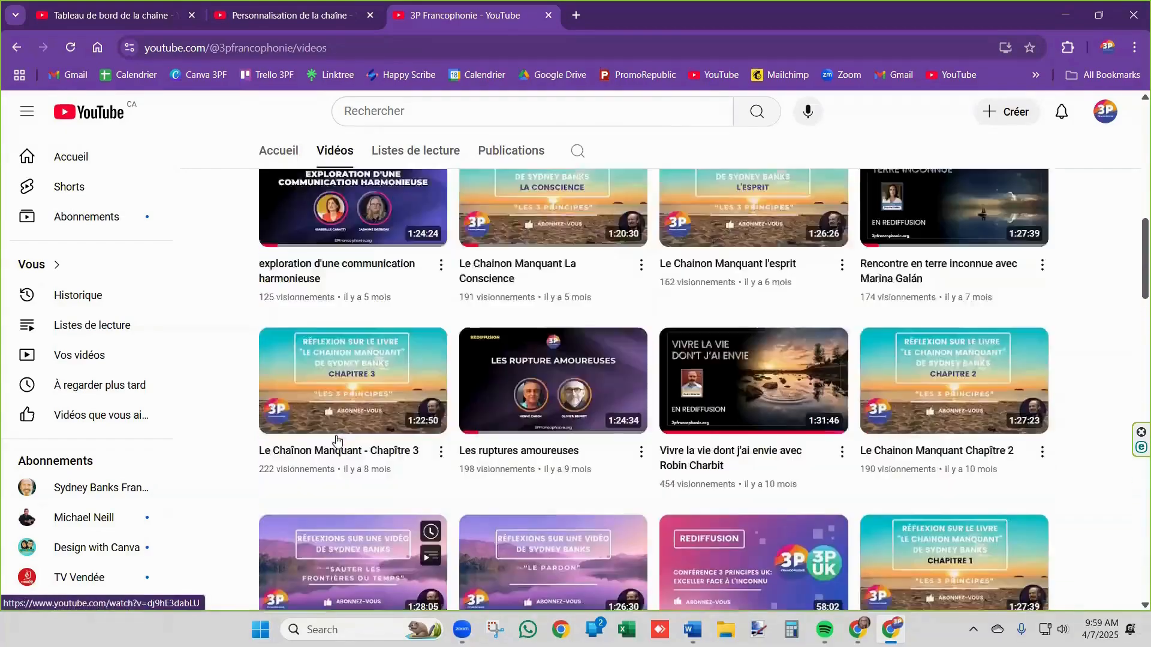
pyautogui.scroll(6, 336, 440)
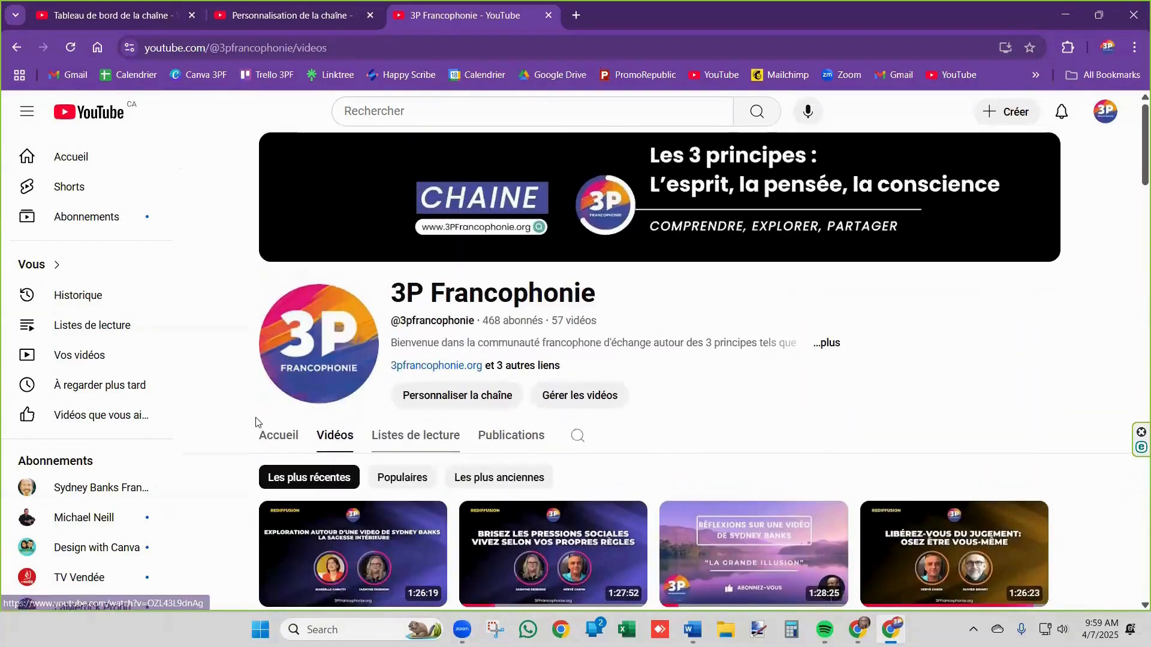
# Open the 3P Francophonie channel's playlists and look over the ones that have been created
pyautogui.click(422, 440)
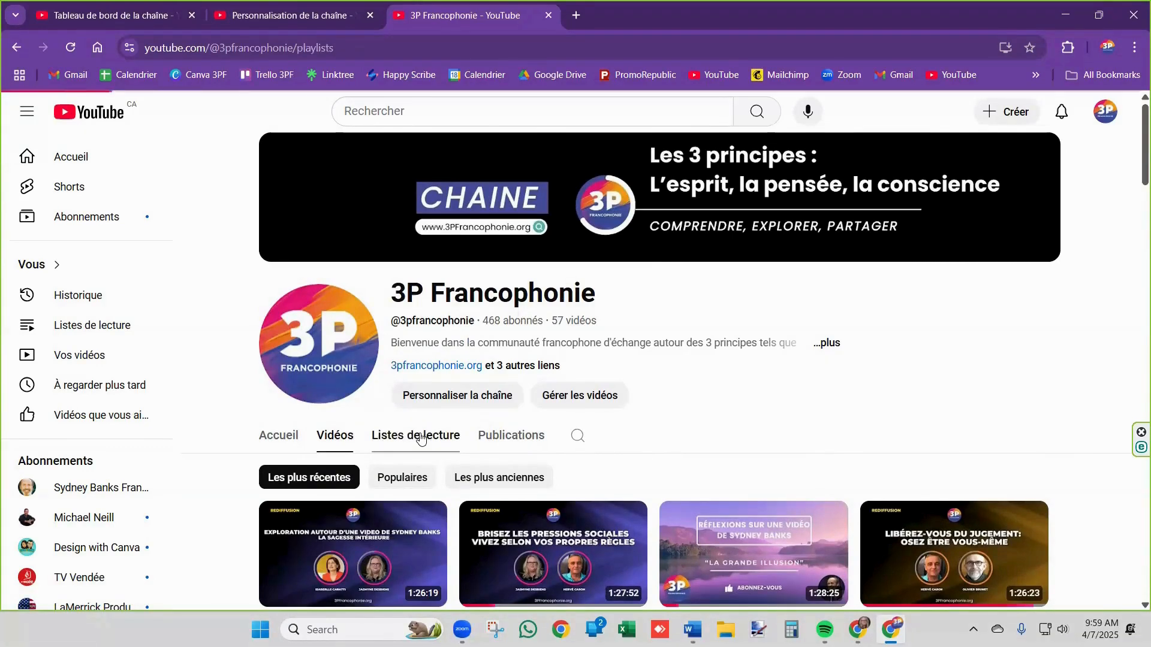
pyautogui.scroll(-3, 421, 439)
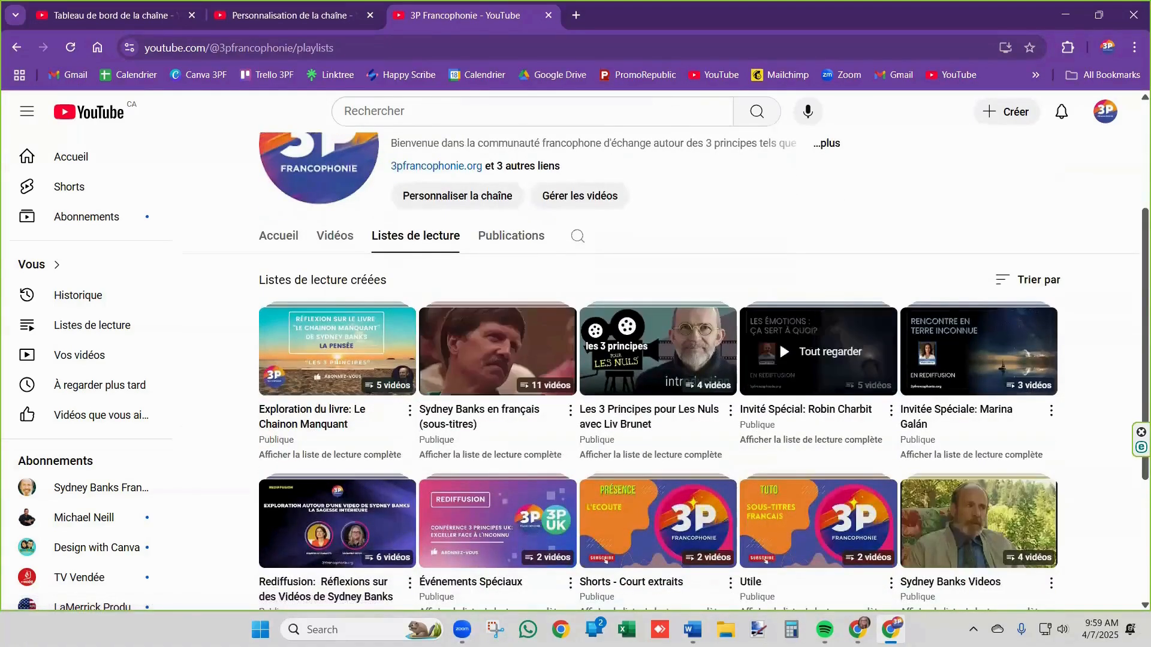
pyautogui.scroll(-3, 420, 389)
pyautogui.scroll(6, 396, 458)
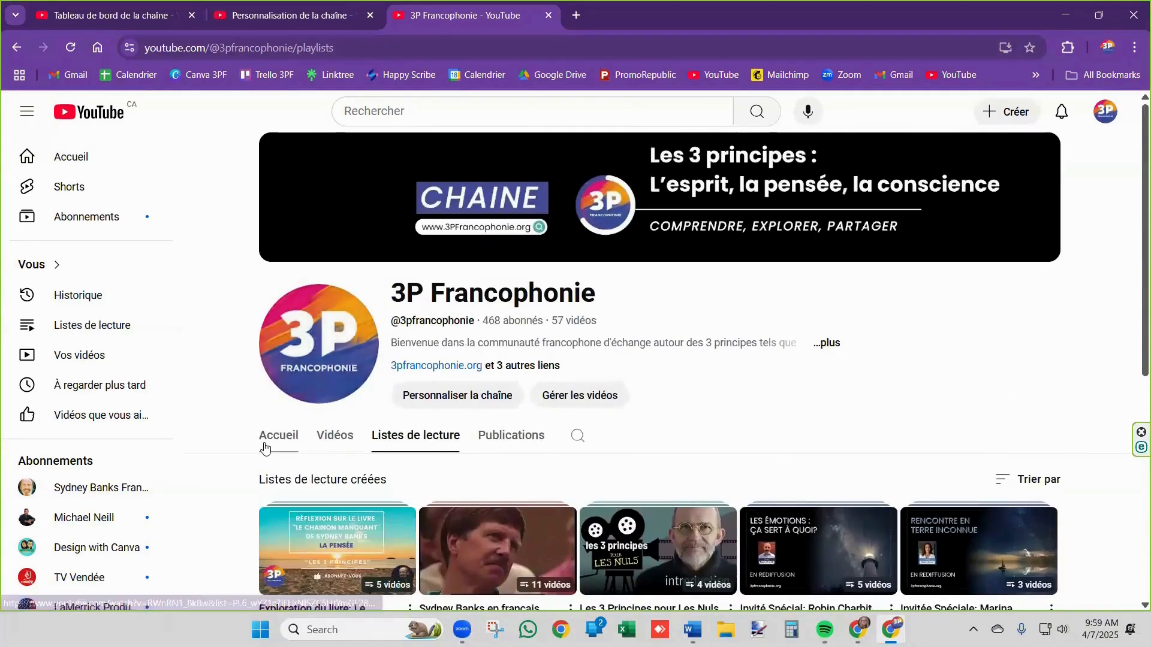
# Return to the public channel's home page and review how its playlist sections are presented below the header
pyautogui.click(266, 443)
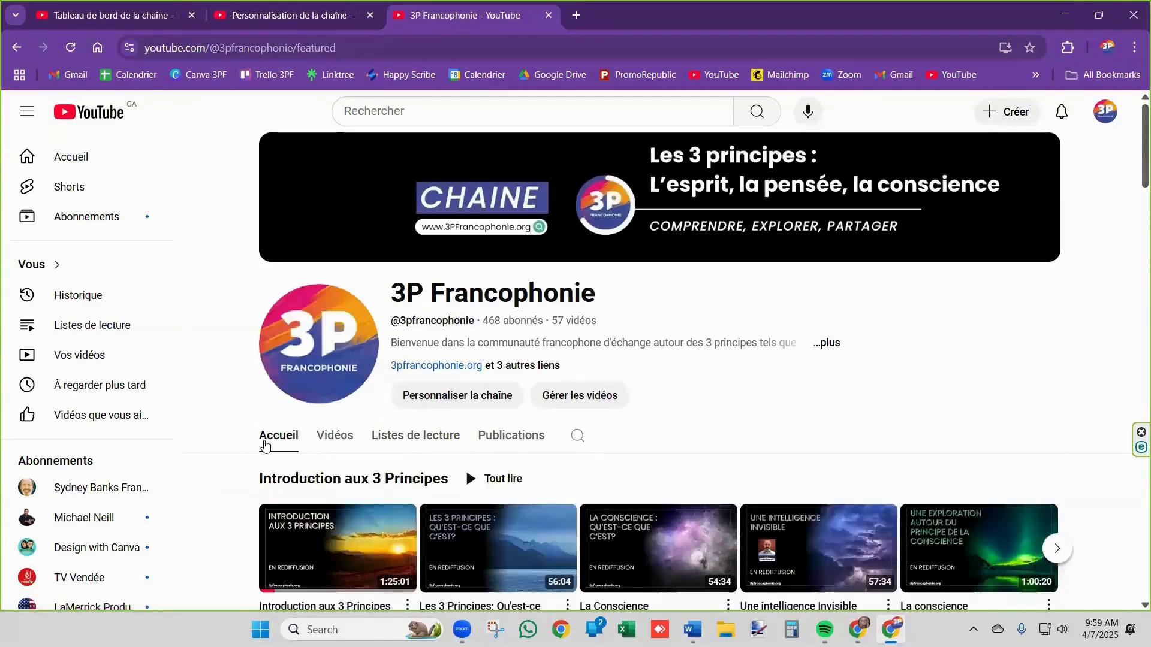
pyautogui.scroll(-5, 266, 444)
pyautogui.scroll(-3, 265, 443)
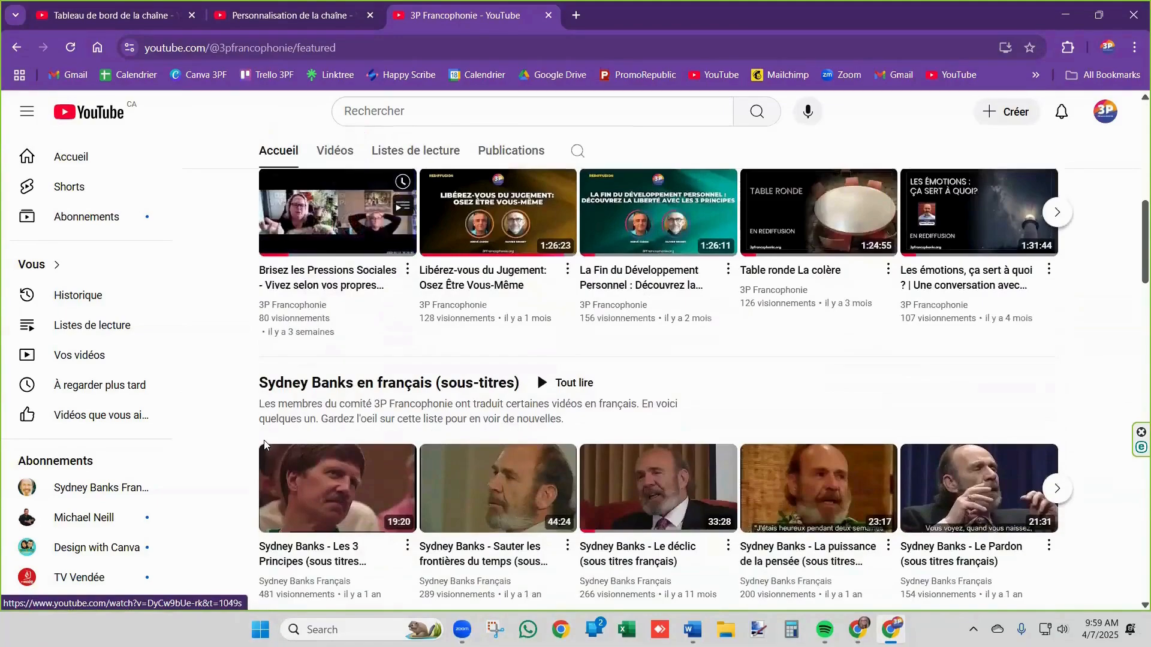
pyautogui.scroll(6, 267, 445)
pyautogui.scroll(4, 265, 445)
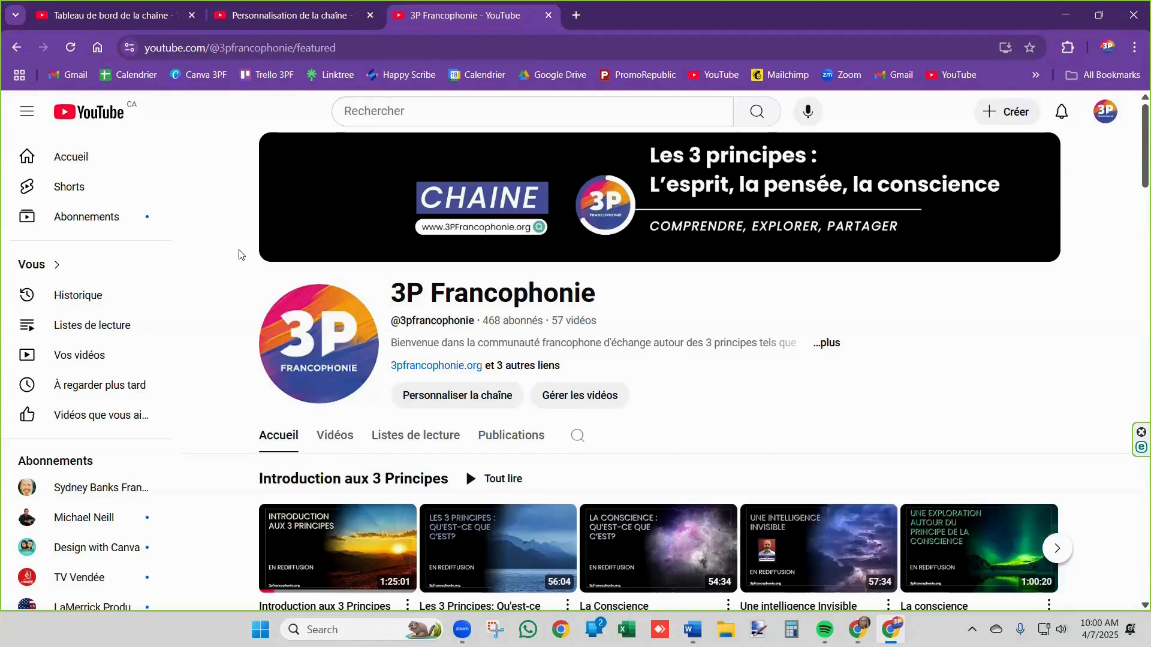
# Open the video upload dialog for the 3P Francophonie channel, look it over and close it without selecting files
pyautogui.click(994, 117)
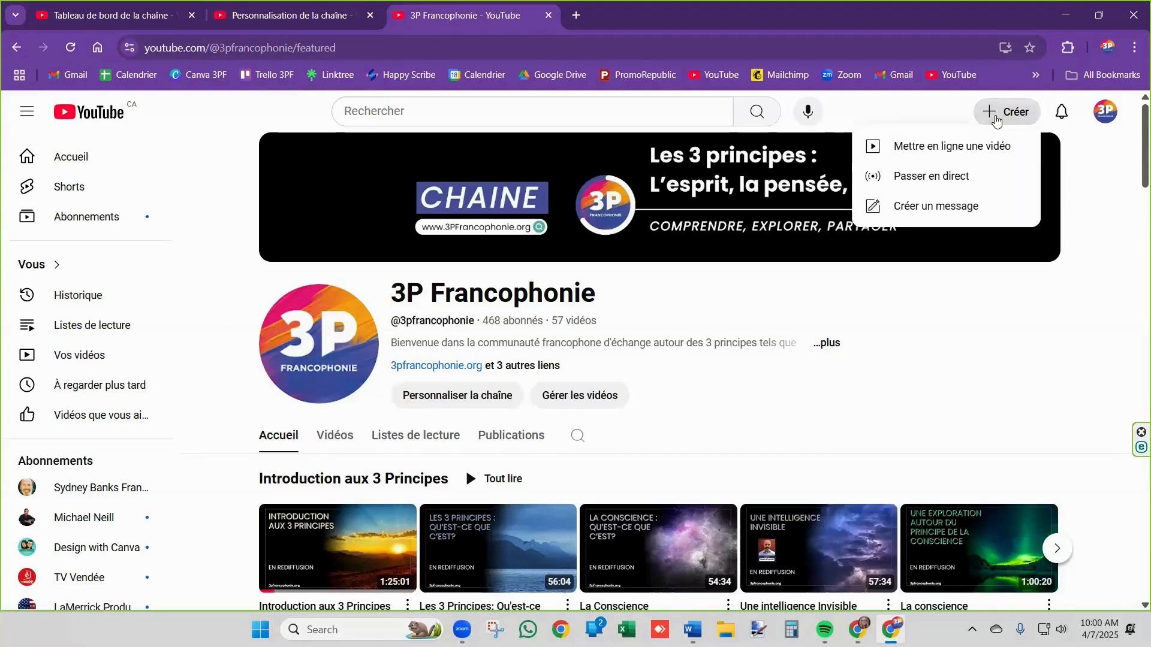
pyautogui.click(971, 146)
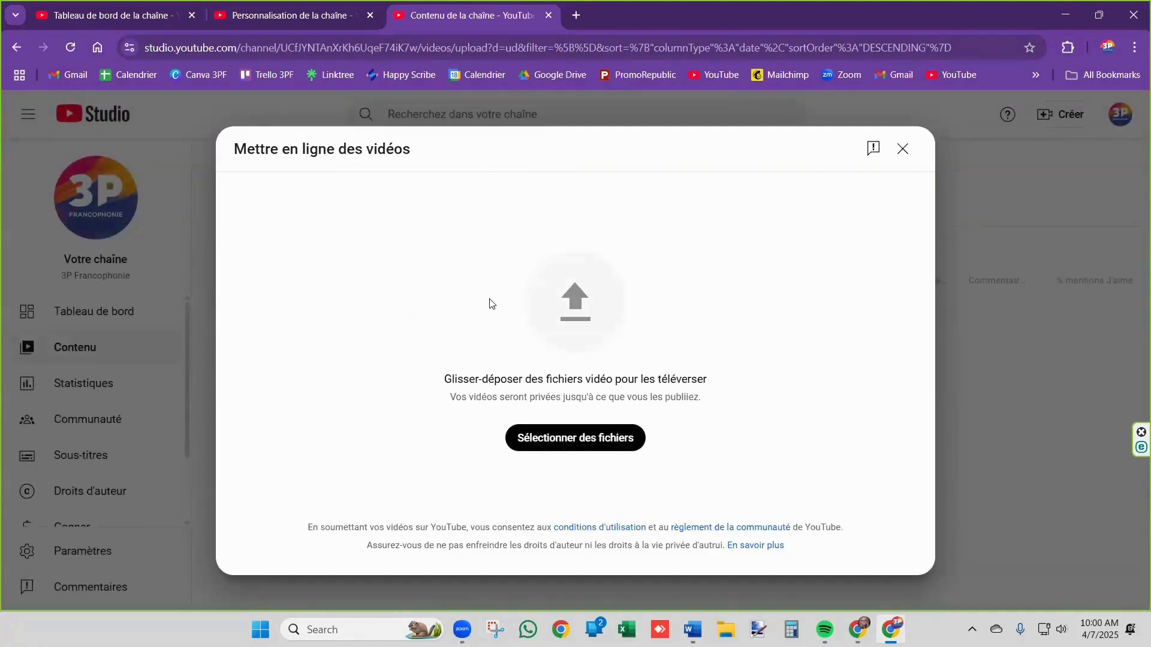
pyautogui.click(903, 150)
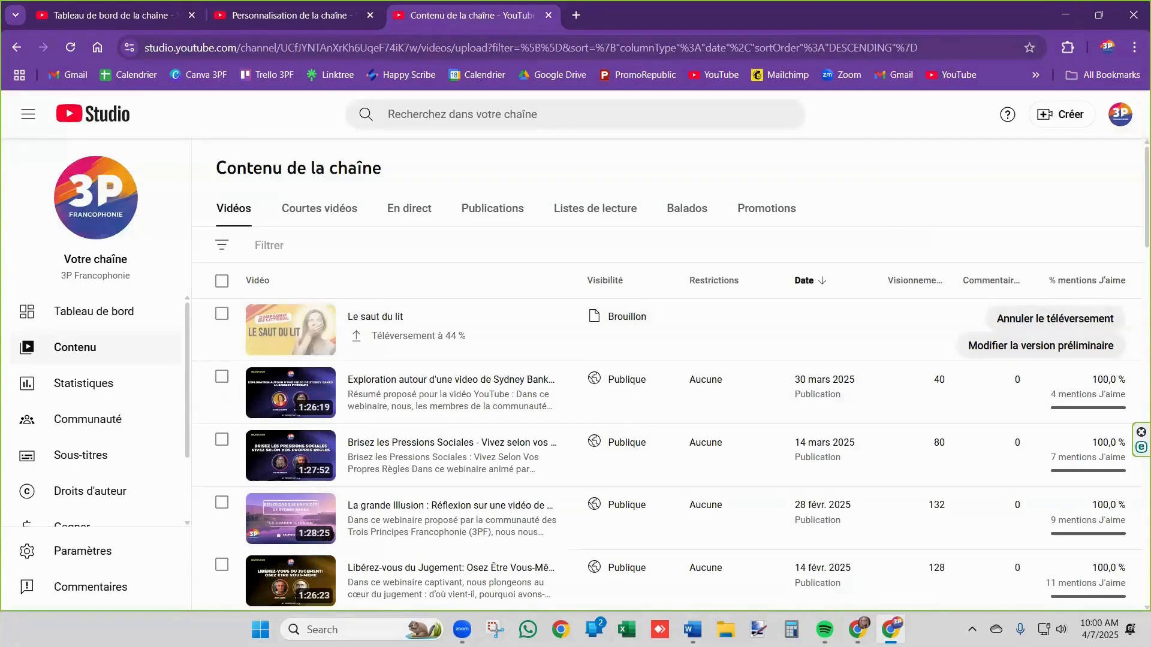
# Switch to the Testing Soulopreneur Life browser window, open that channel's Studio dashboard and check its account options
pyautogui.hotkey('alt', 'Tab')
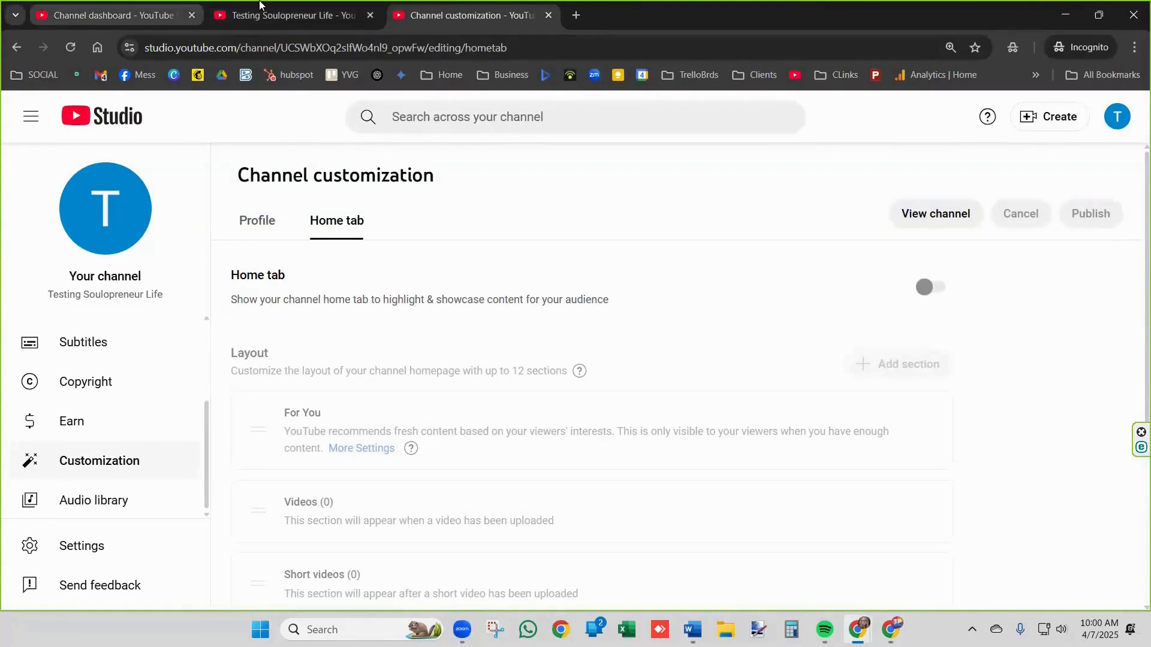
pyautogui.moveTo(289, 18)
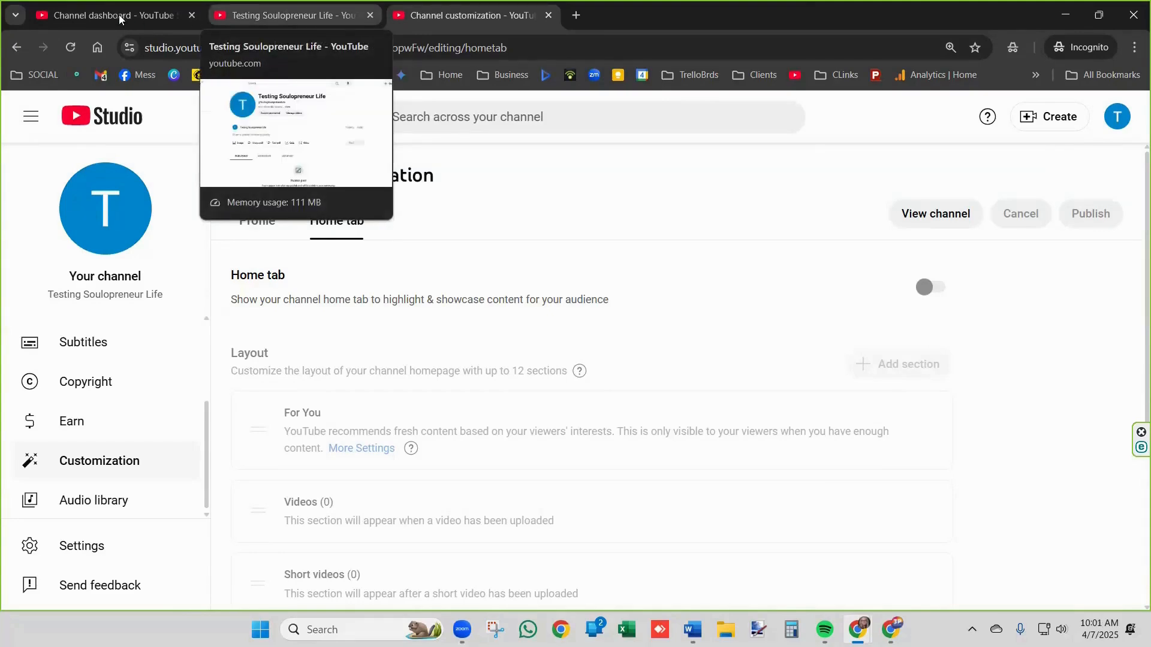
pyautogui.moveTo(117, 19)
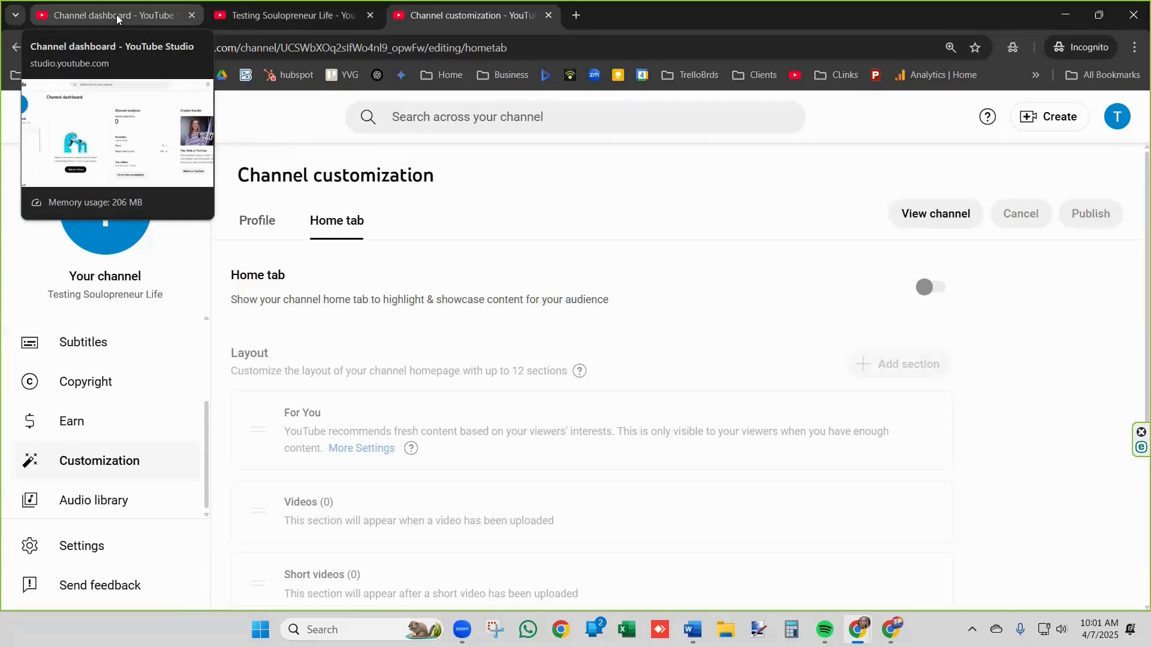
pyautogui.click(117, 19)
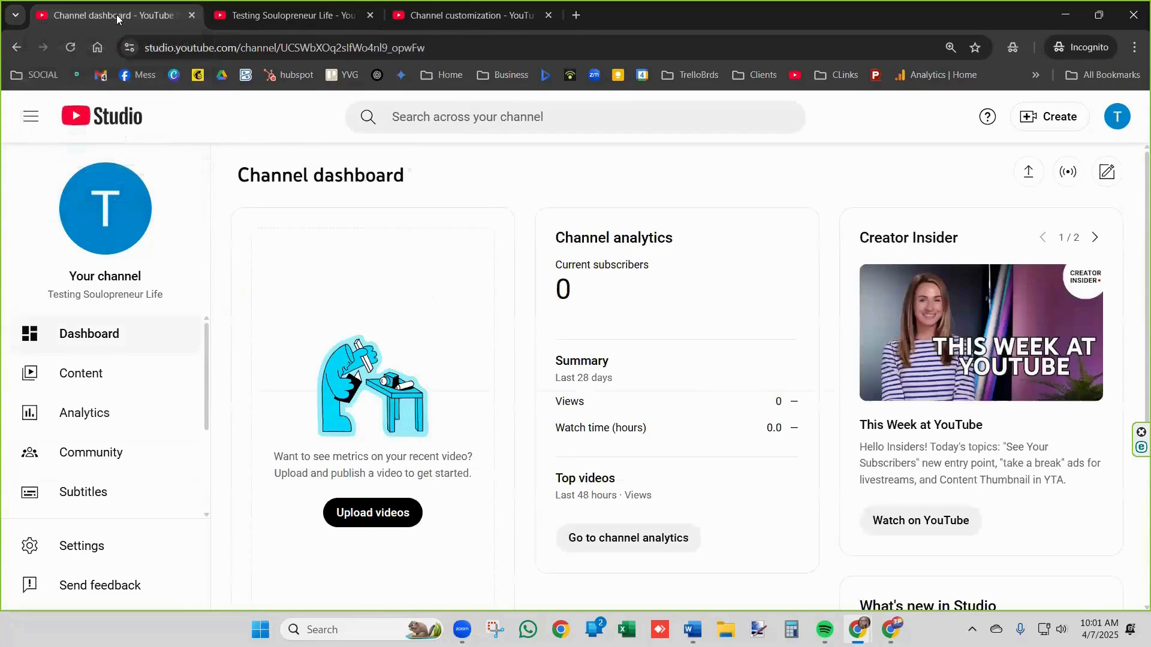
pyautogui.click(1119, 119)
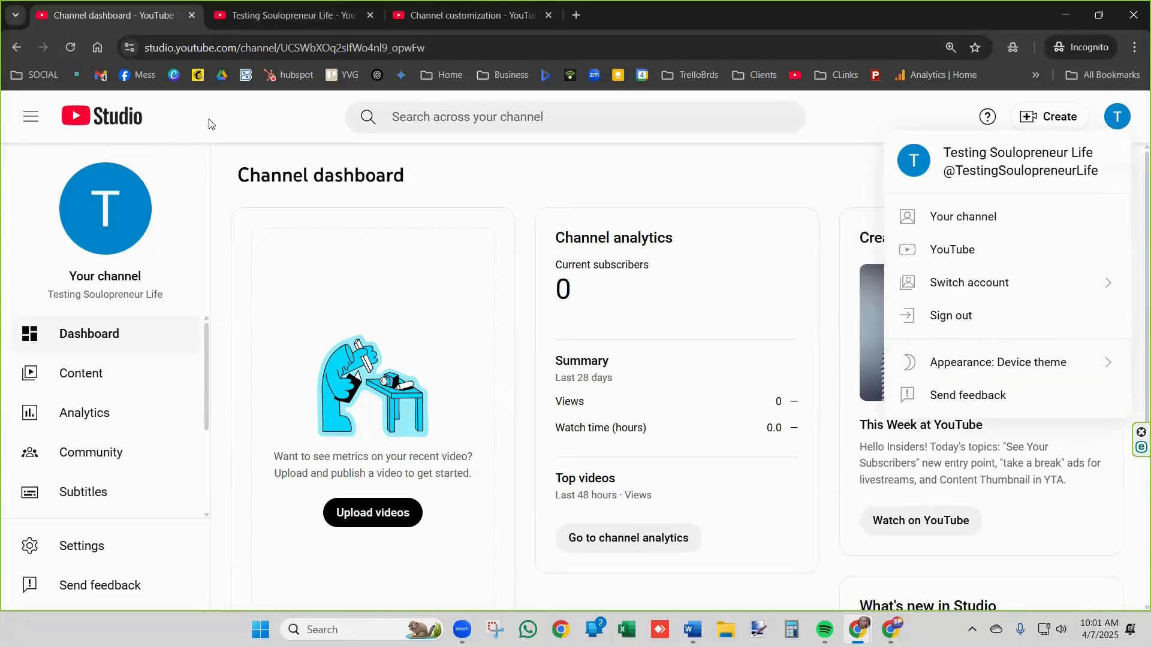
pyautogui.click(513, 193)
# View the account options on the Testing Soulopreneur Life public page to locate YouTube Studio, and return to the channel dashboard
pyautogui.click(261, 8)
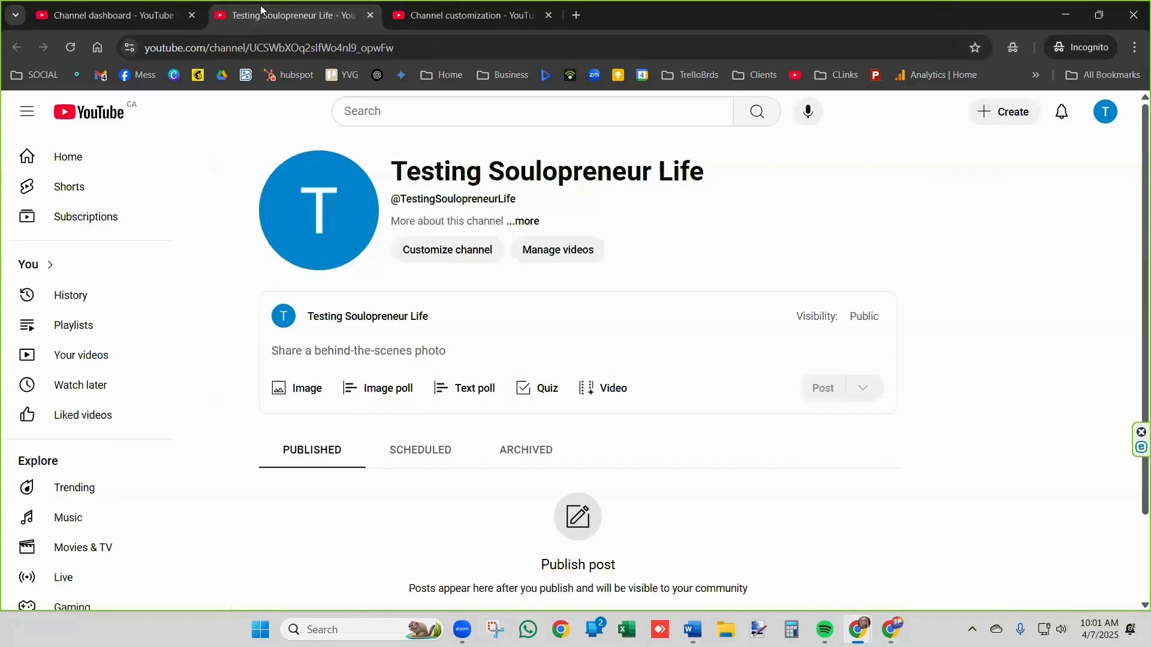
pyautogui.click(1112, 112)
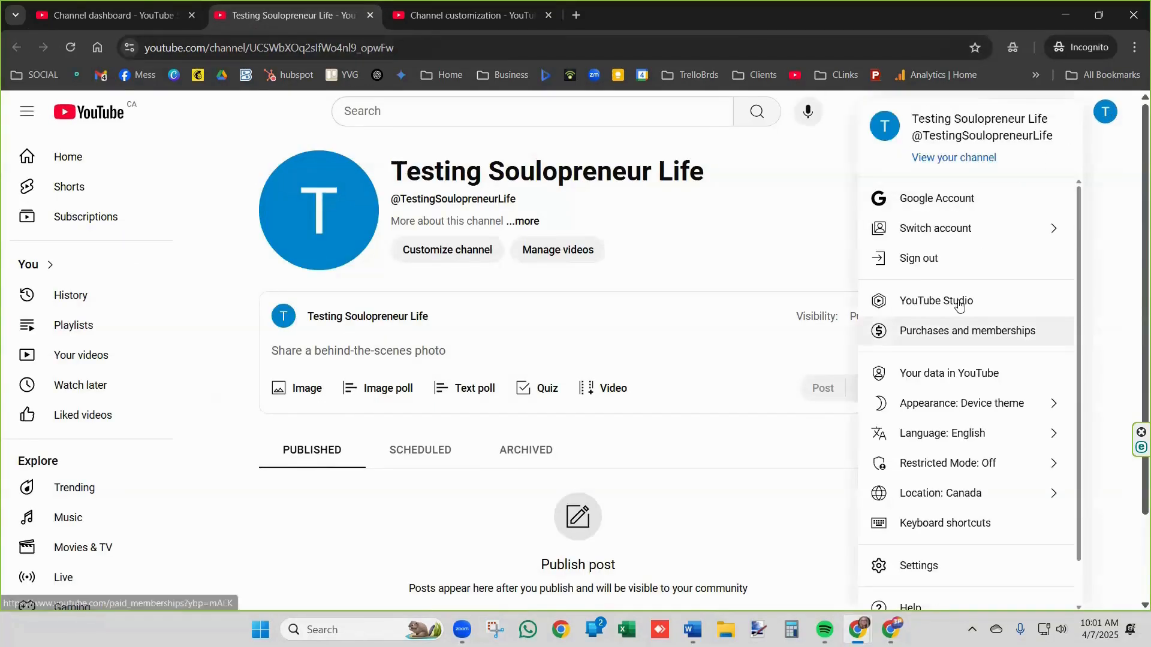
pyautogui.click(143, 14)
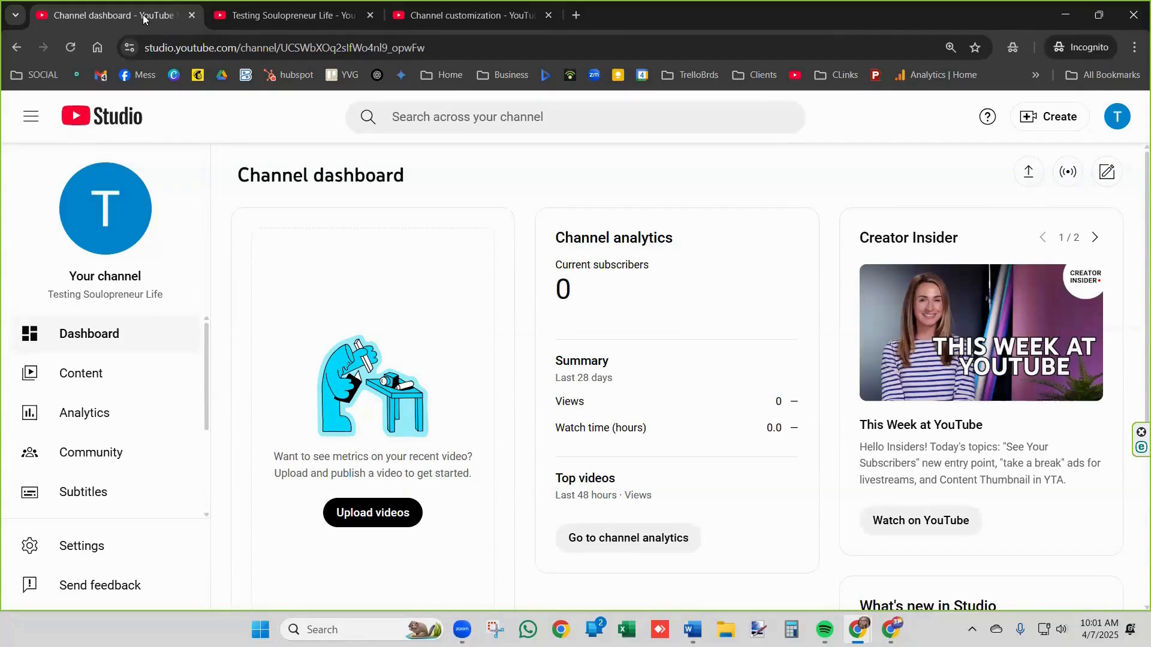
# Open the form for creating a new playlist on Testing Soulopreneur Life and look over its title, description and visibility fields
pyautogui.click(1055, 120)
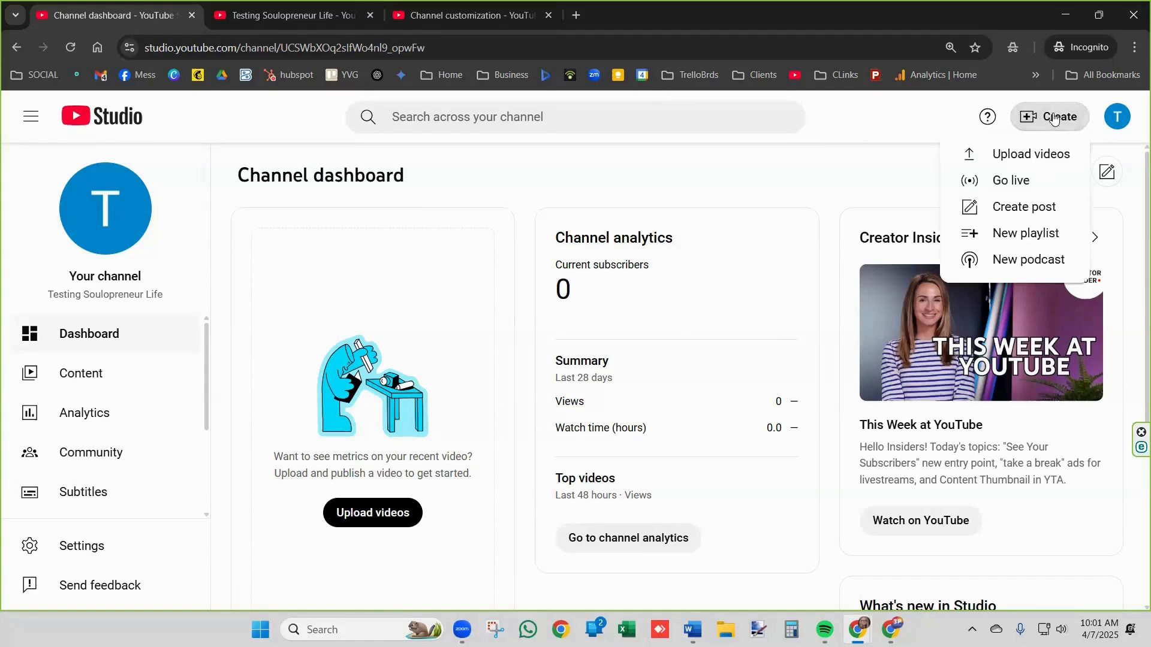
pyautogui.click(1050, 236)
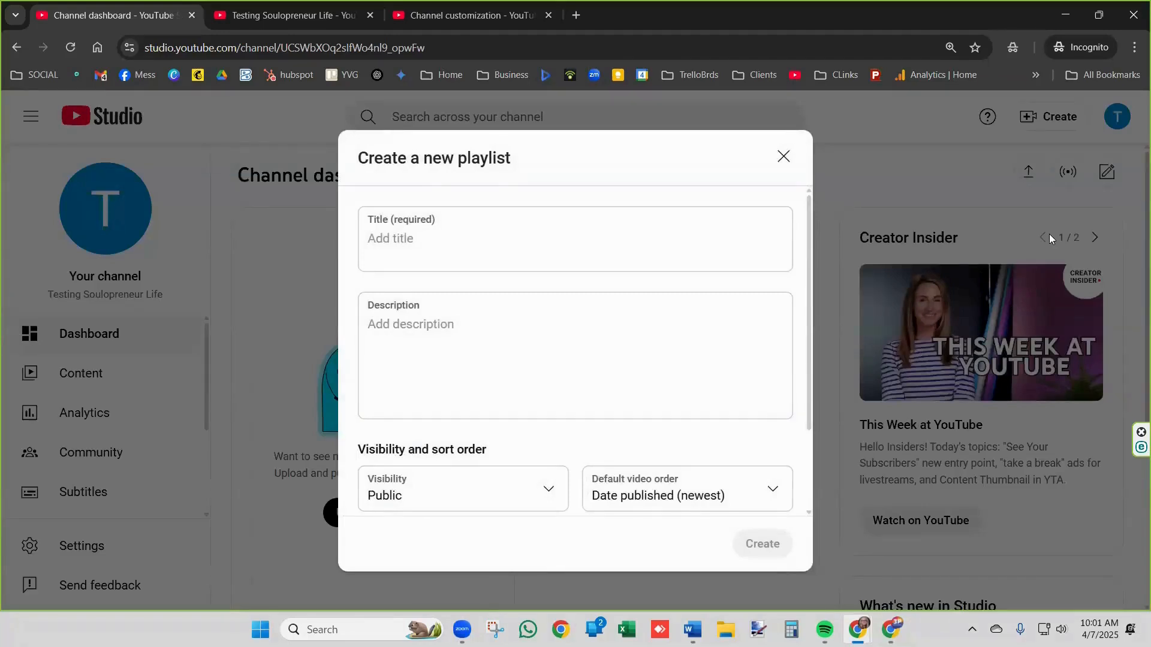
pyautogui.click(477, 257)
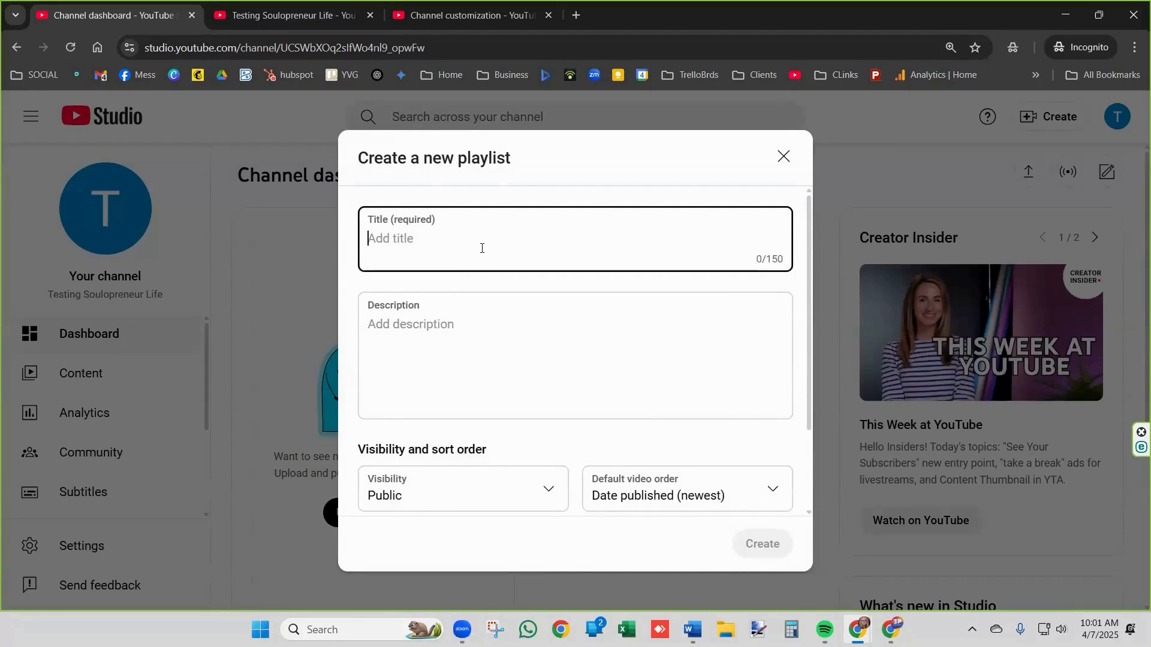
pyautogui.click(439, 324)
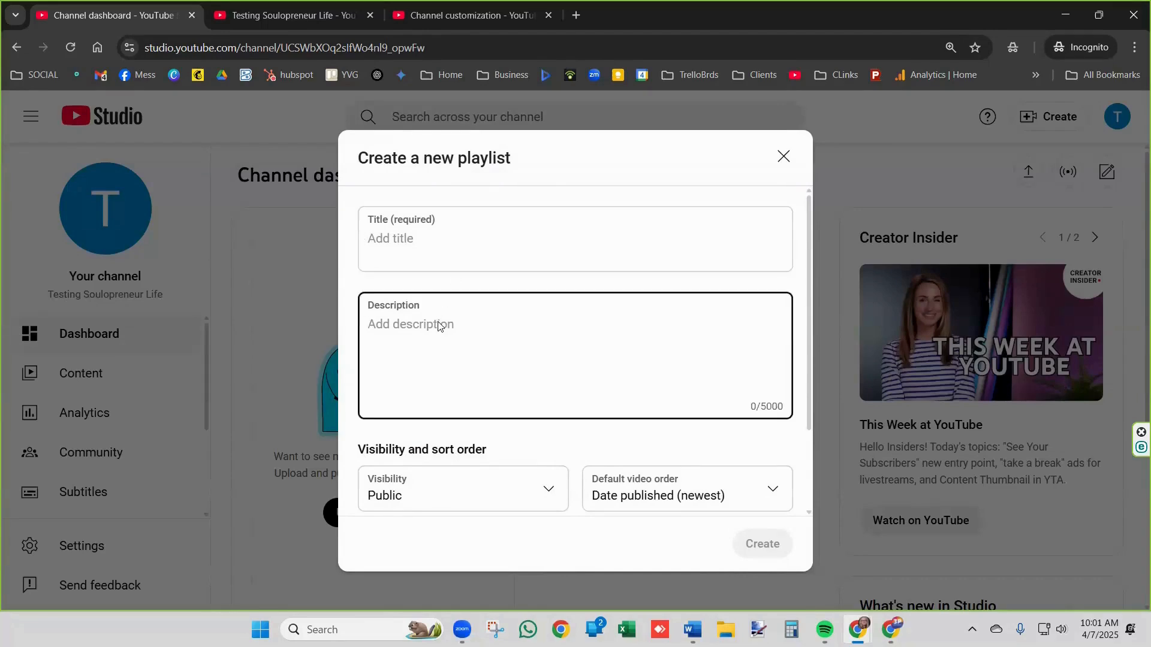
pyautogui.click(405, 491)
pyautogui.click(405, 491)
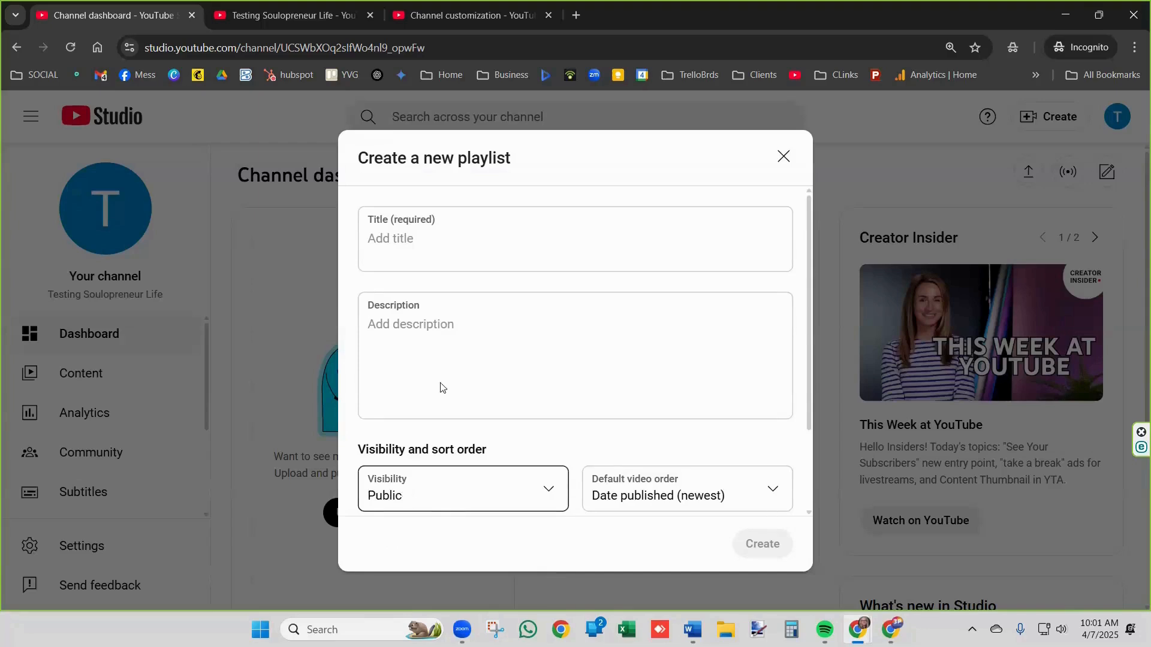
# Switch to the 3P Francophonie browser window, open its public channel page and review the channel's playlists
pyautogui.click(440, 16)
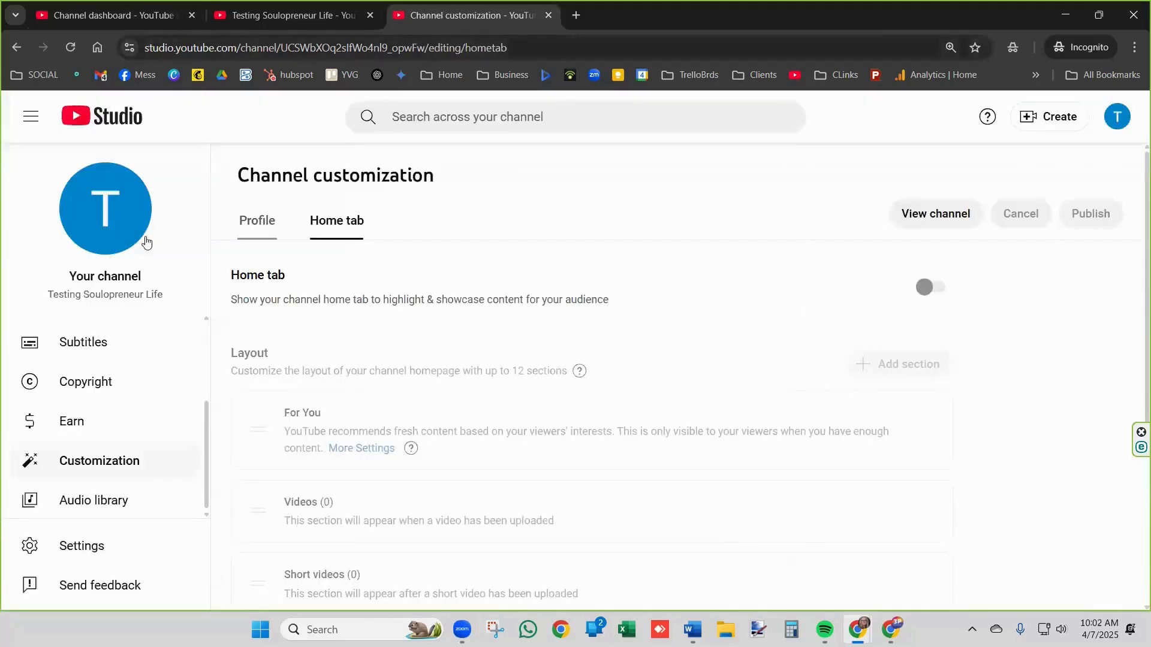
pyautogui.click(296, 17)
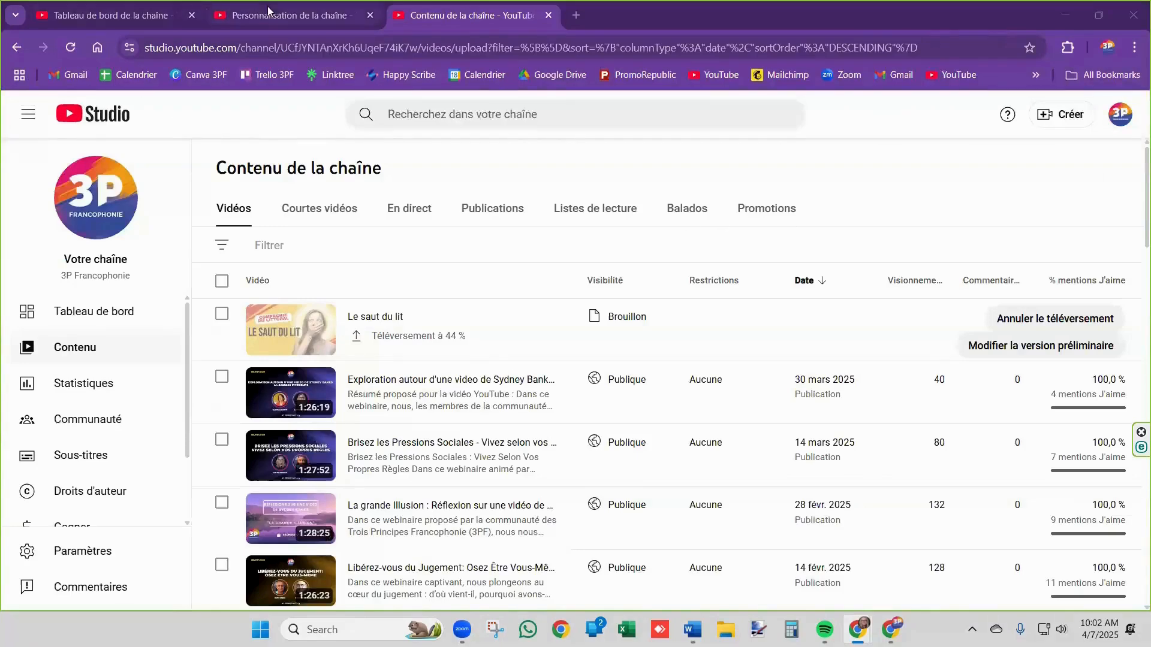
pyautogui.click(267, 10)
pyautogui.click(148, 15)
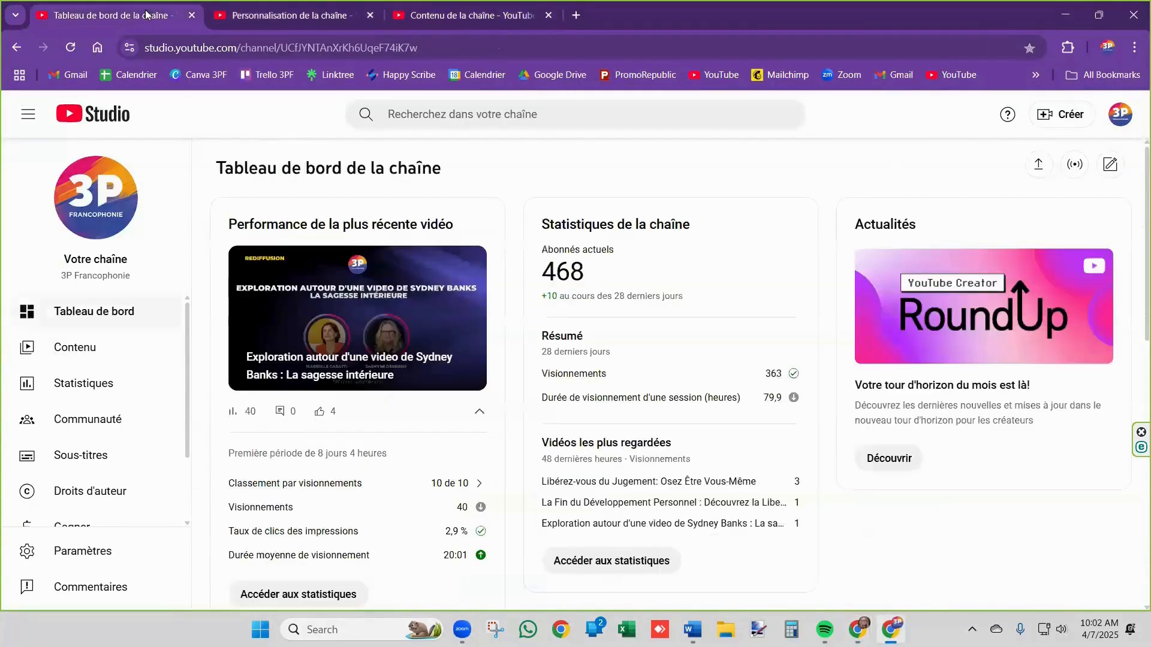
pyautogui.click(79, 199)
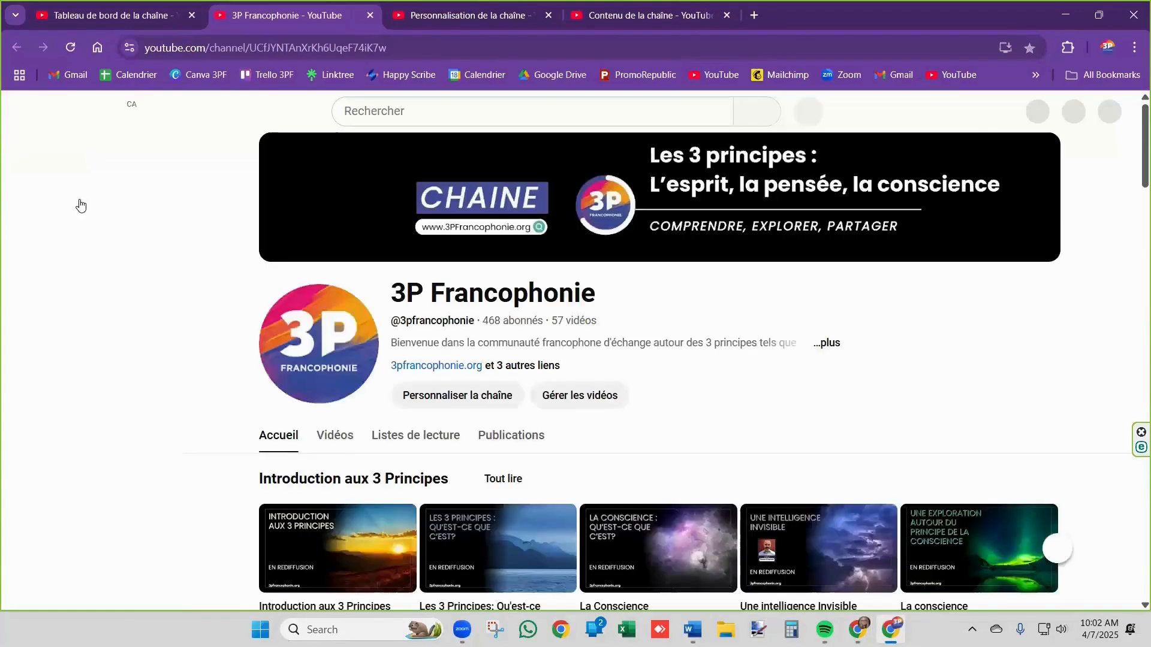
pyautogui.click(427, 441)
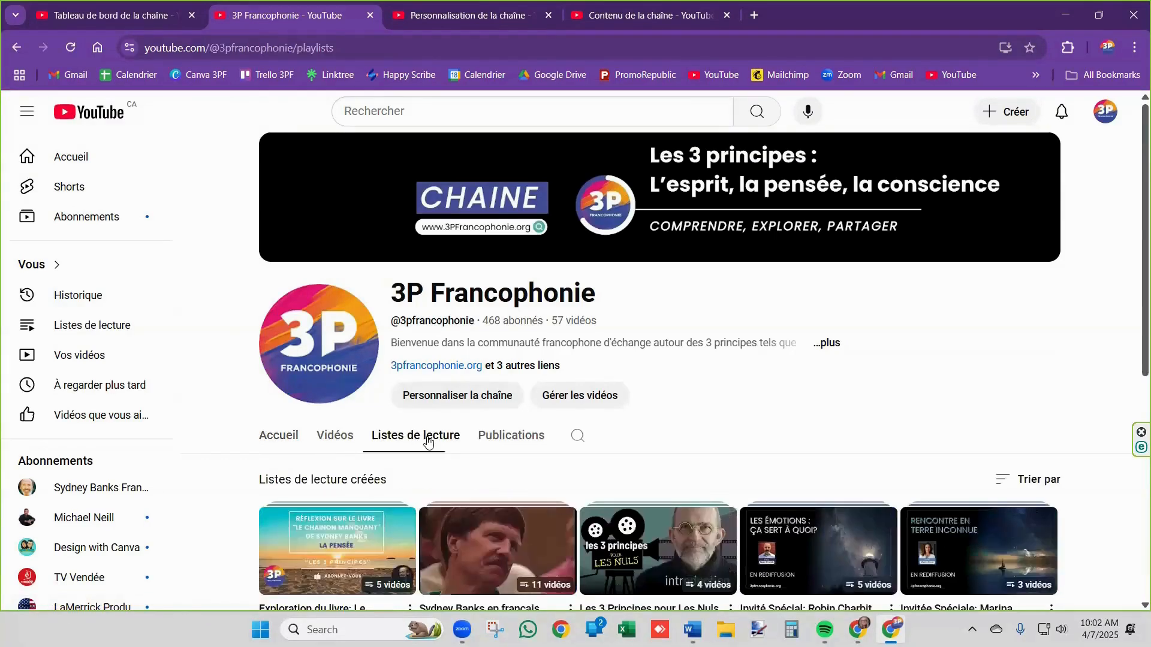
pyautogui.scroll(-2, 324, 546)
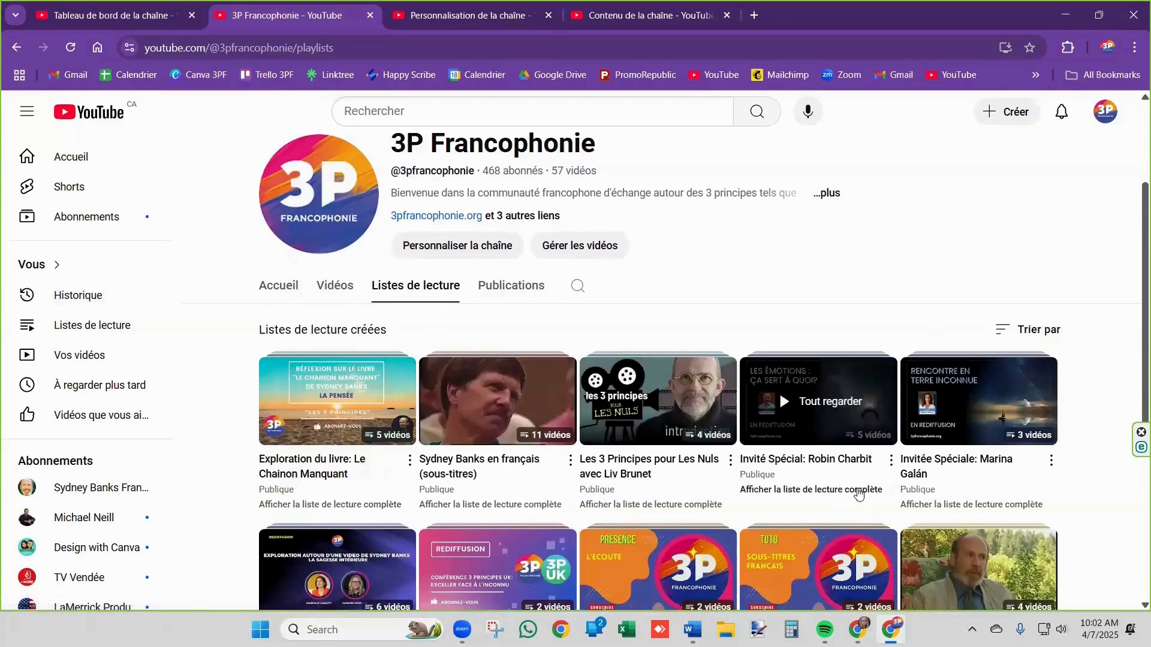
pyautogui.moveTo(0, 5); pyautogui.dragTo(570, 3)
# Return to Testing Soulopreneur Life's new playlist form, check the visibility and default video order options, and close it without creating a playlist
pyautogui.click(422, 14)
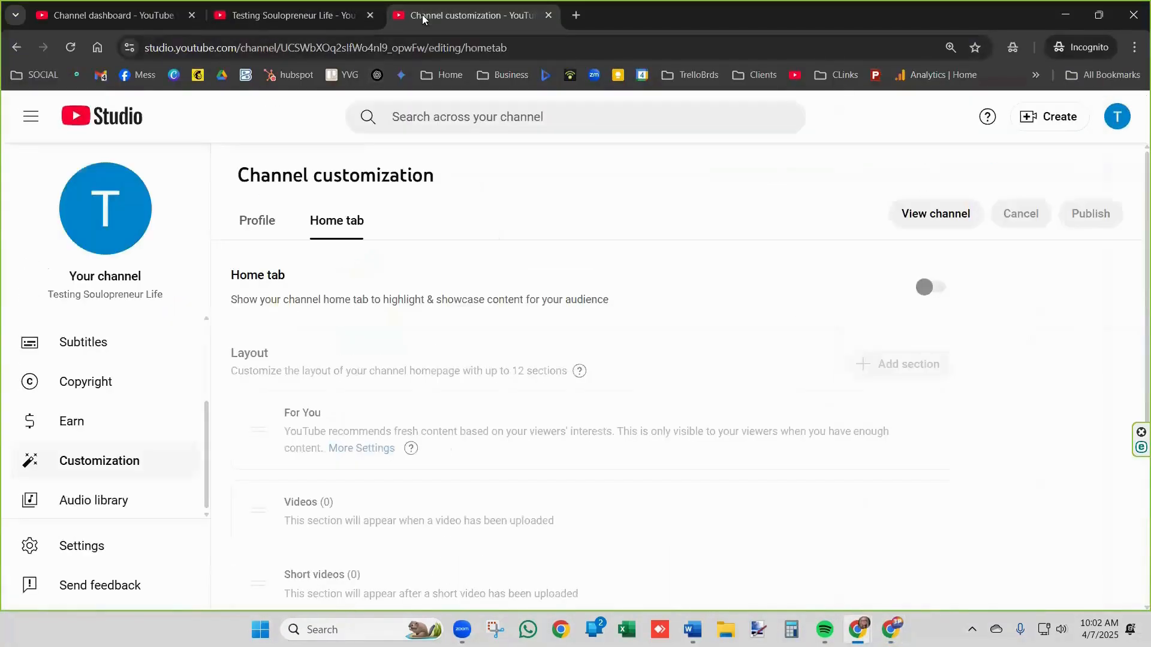
pyautogui.click(114, 15)
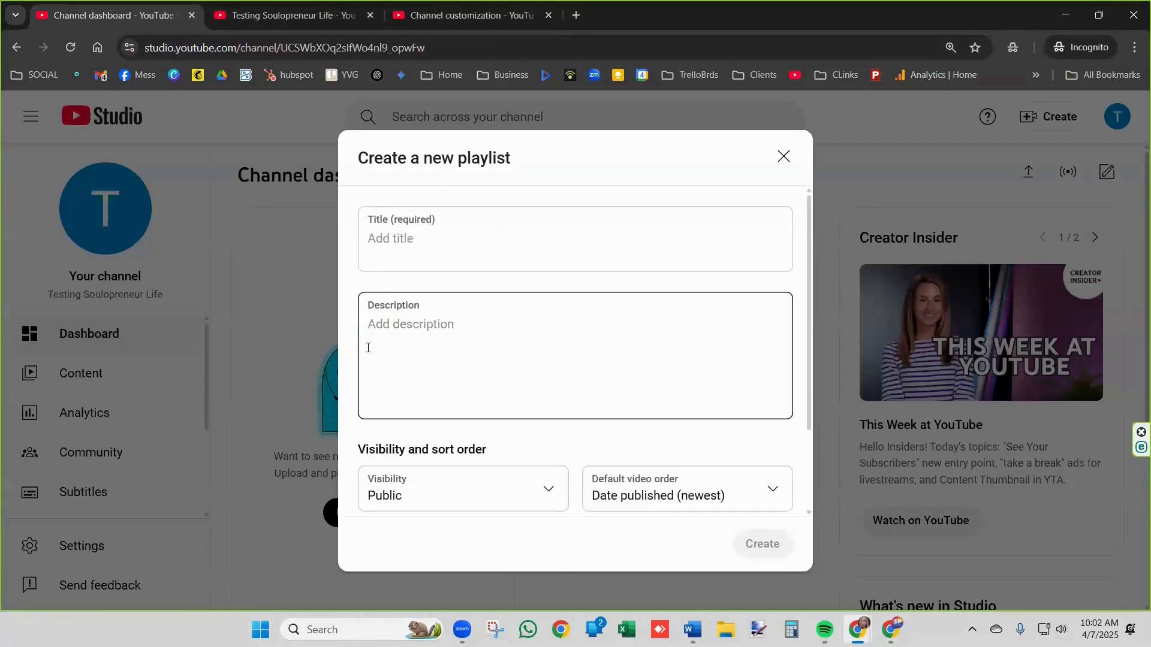
pyautogui.click(450, 487)
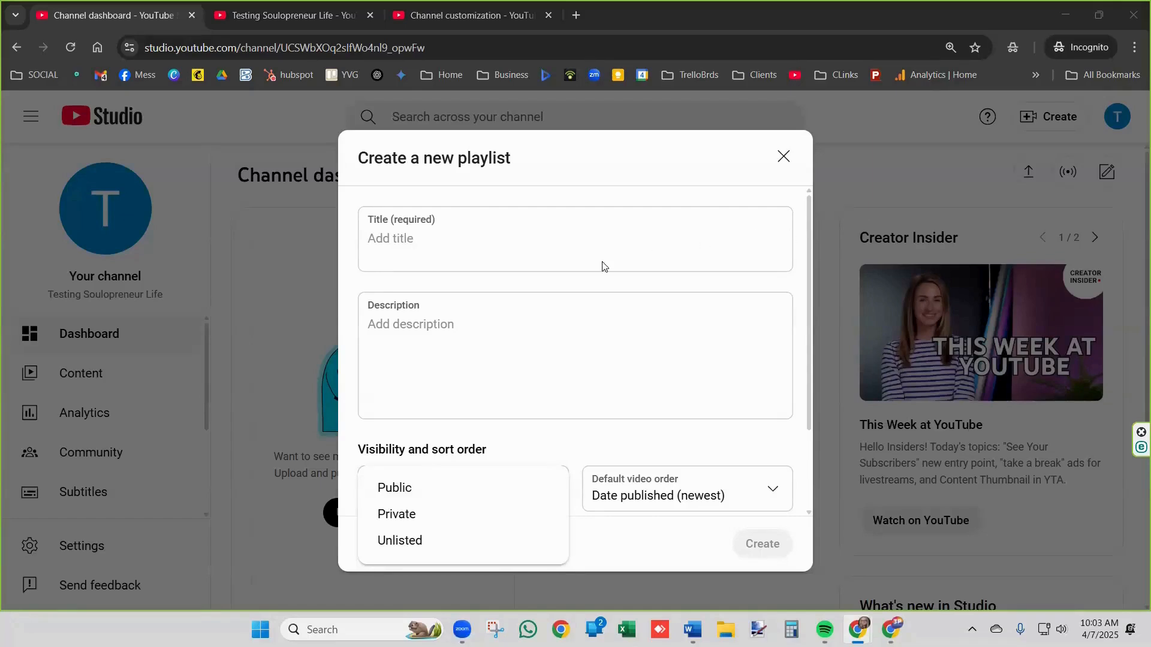
pyautogui.click(498, 321)
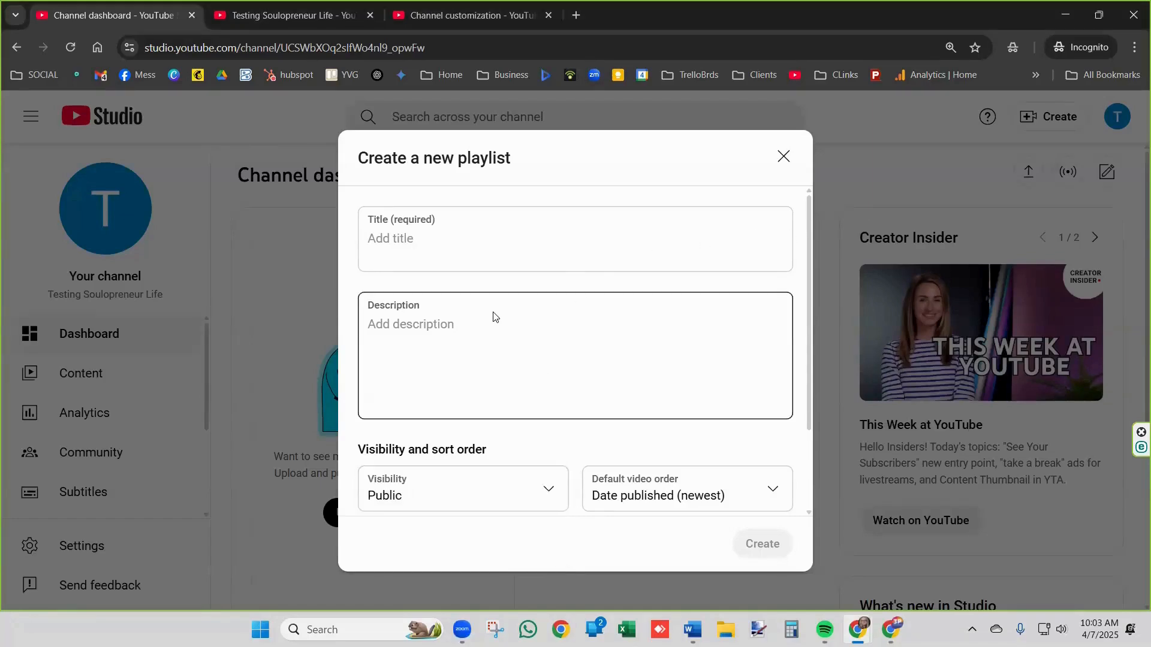
pyautogui.click(622, 476)
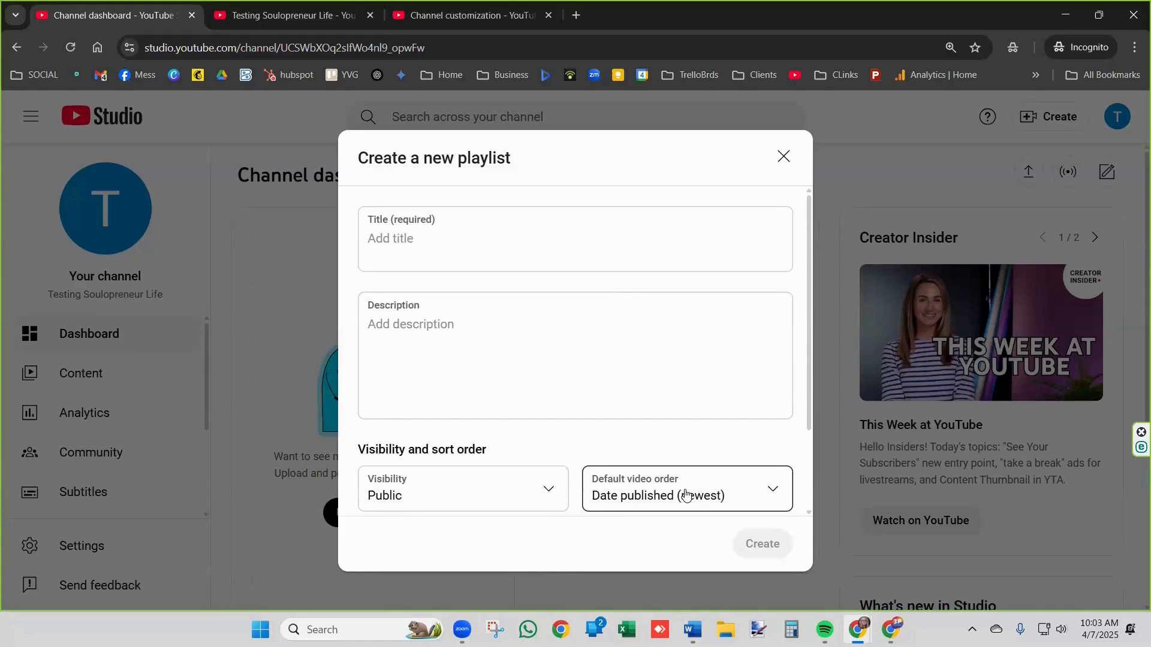
pyautogui.click(653, 504)
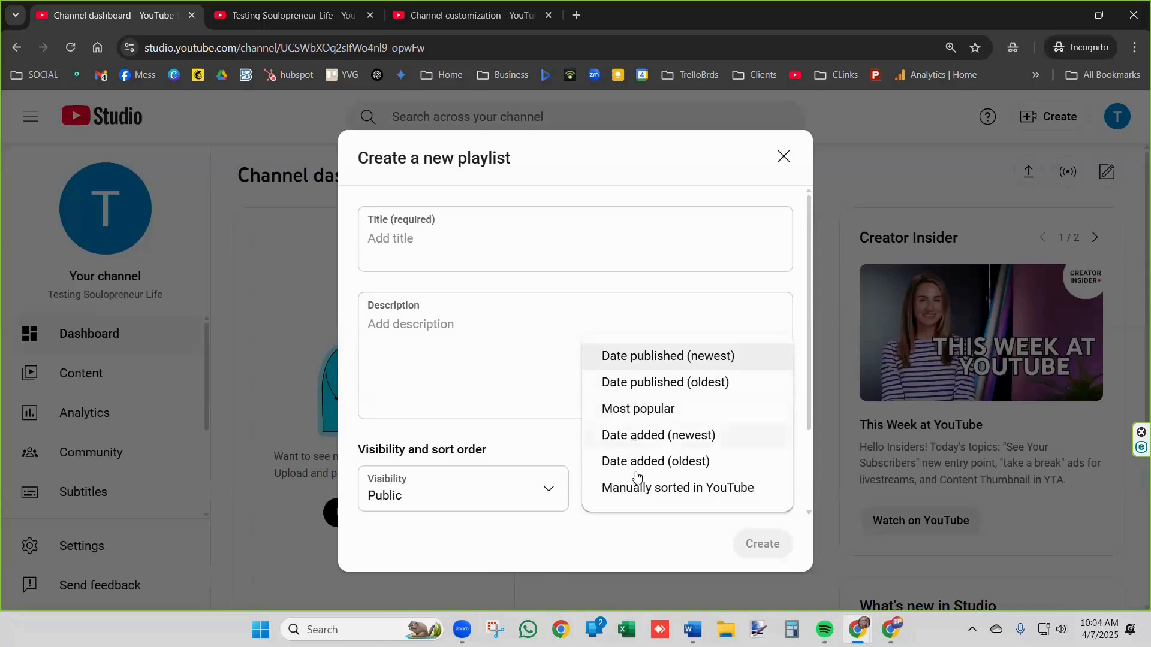
pyautogui.click(473, 310)
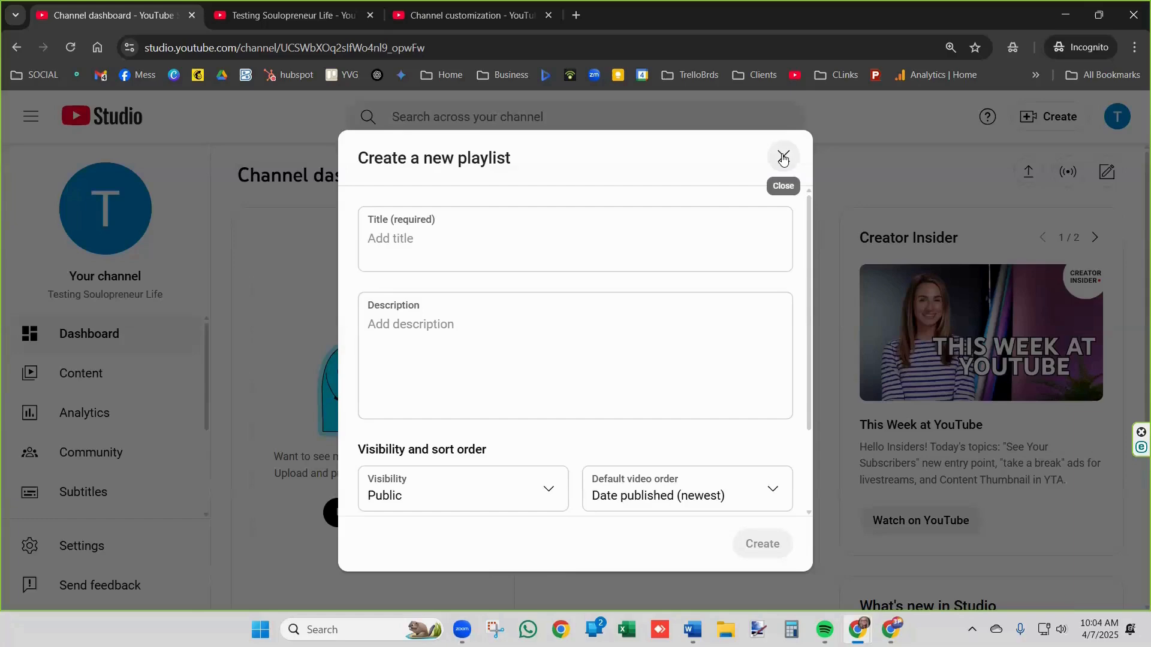
pyautogui.click(783, 158)
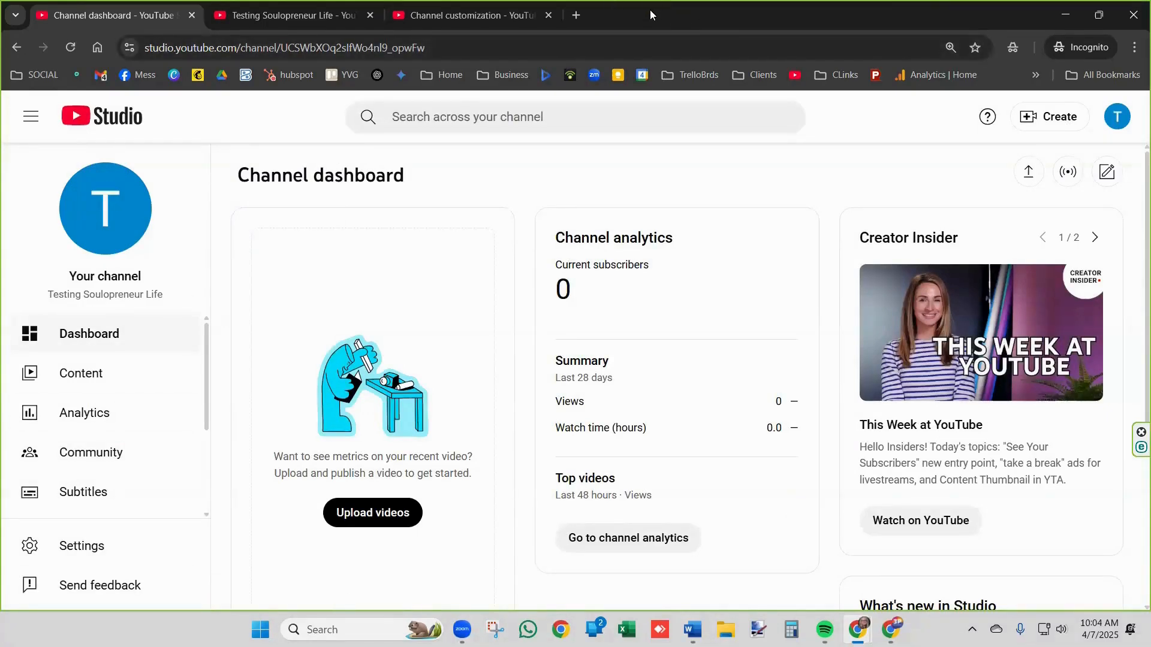
# Switch back to the 3P Francophonie window and review the list of playlists in its Studio channel content
pyautogui.hotkey('alt', 'Tab')
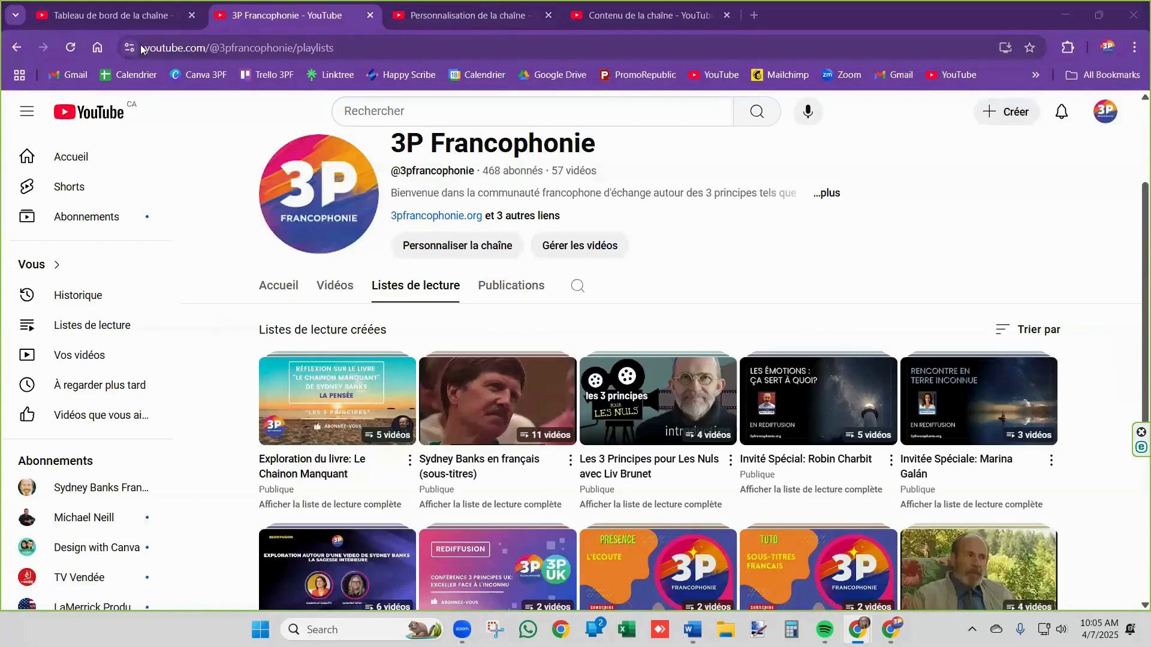
pyautogui.click(73, 17)
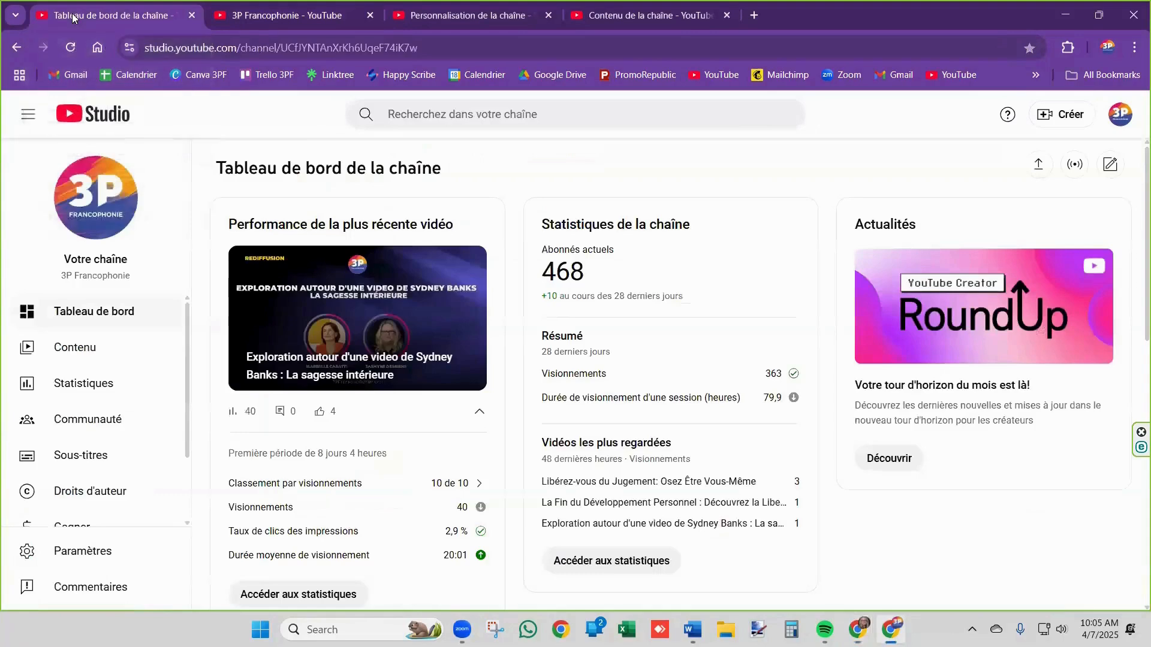
pyautogui.click(50, 350)
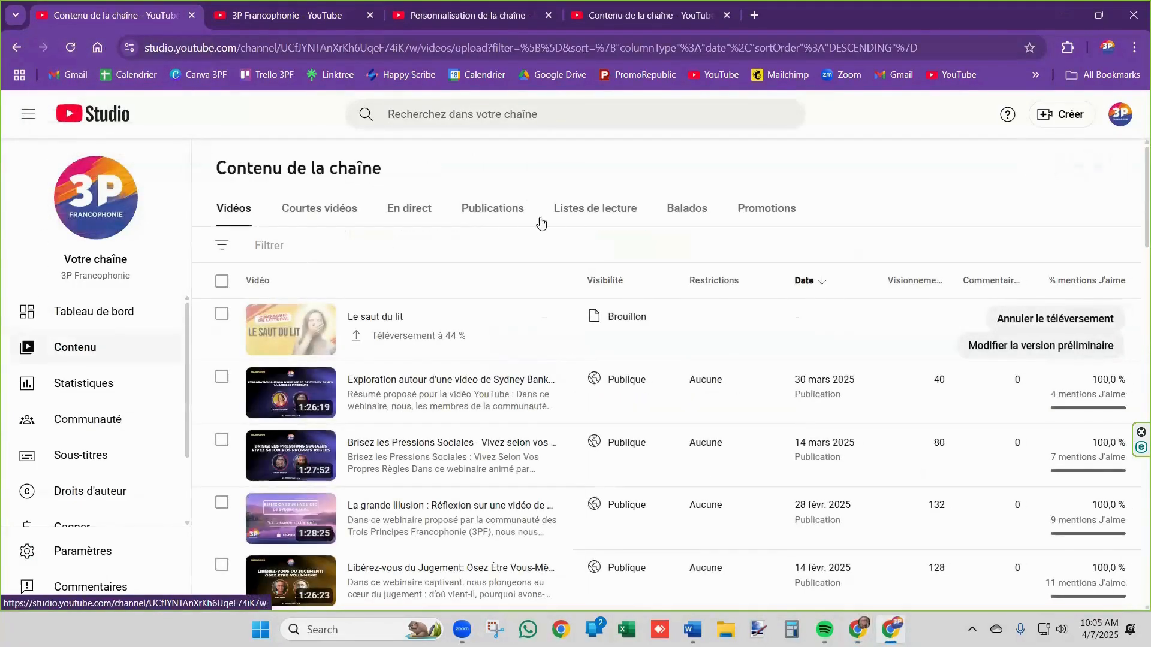
pyautogui.click(580, 216)
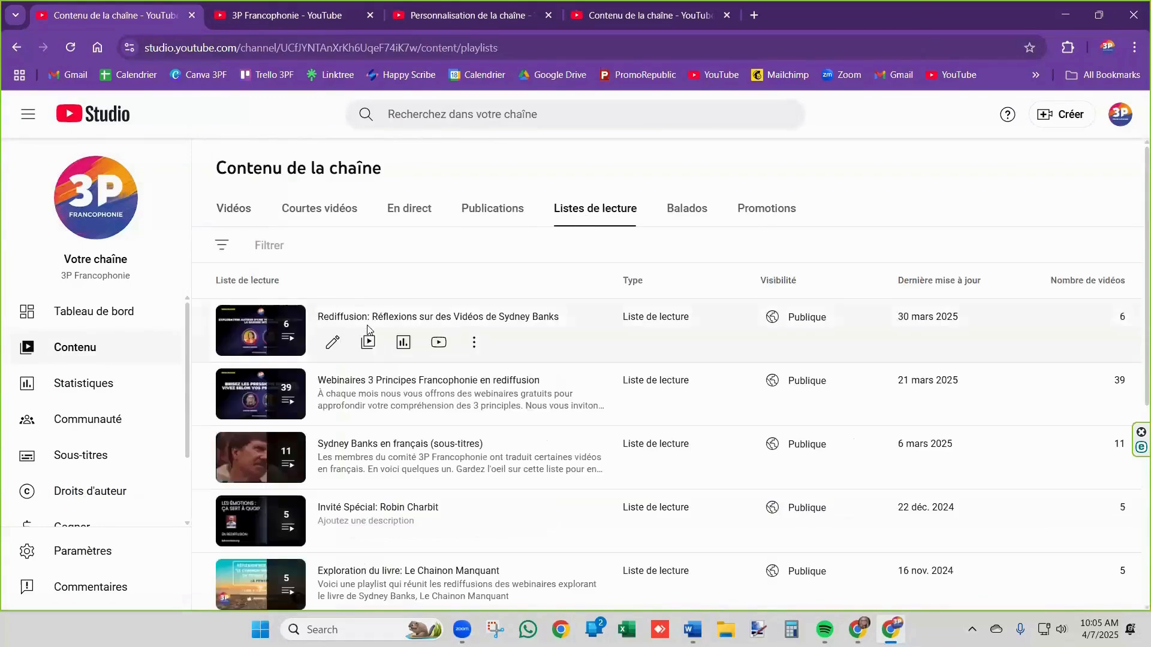
pyautogui.scroll(-1, 368, 329)
pyautogui.scroll(-5, 368, 329)
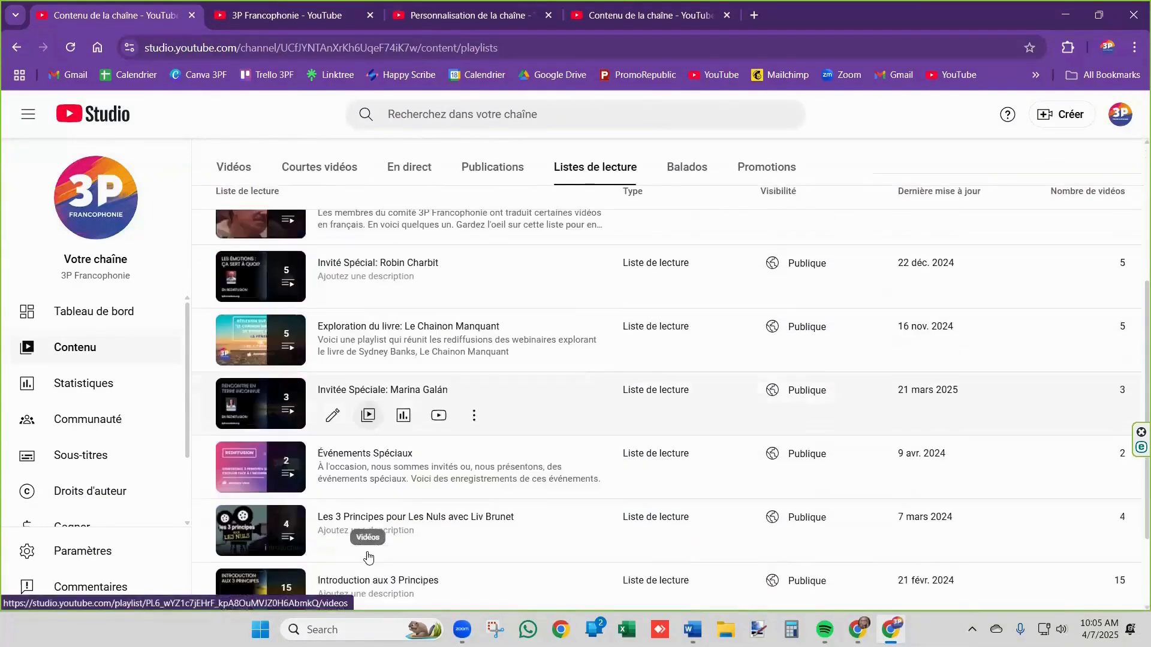
pyautogui.scroll(5, 387, 363)
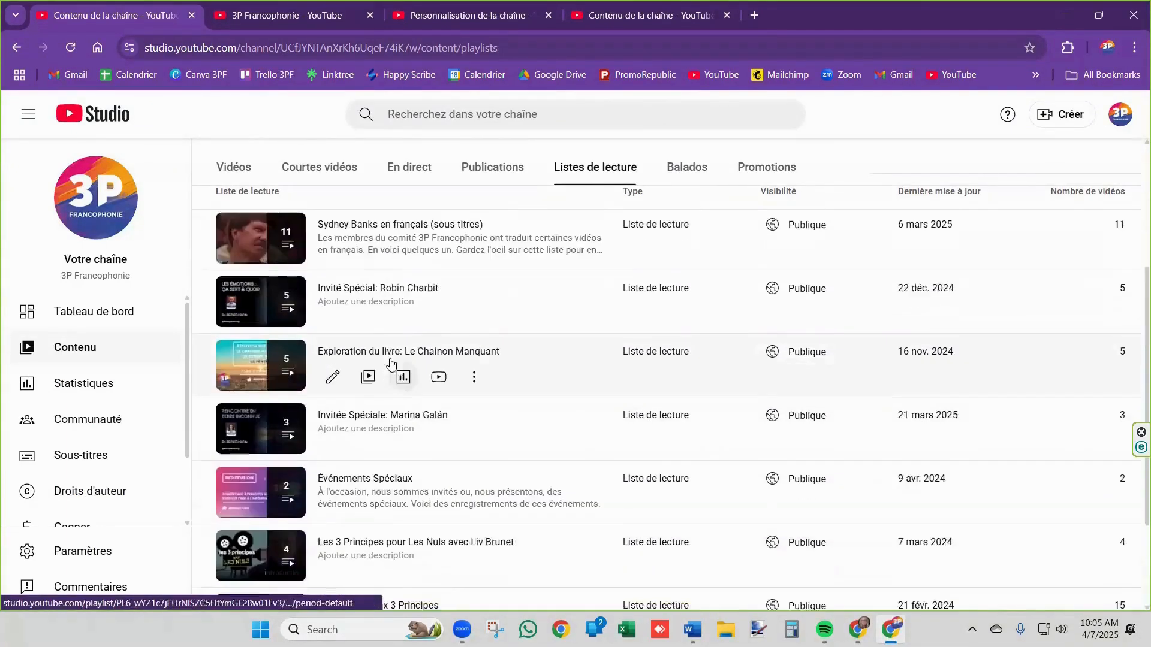
pyautogui.scroll(1, 391, 364)
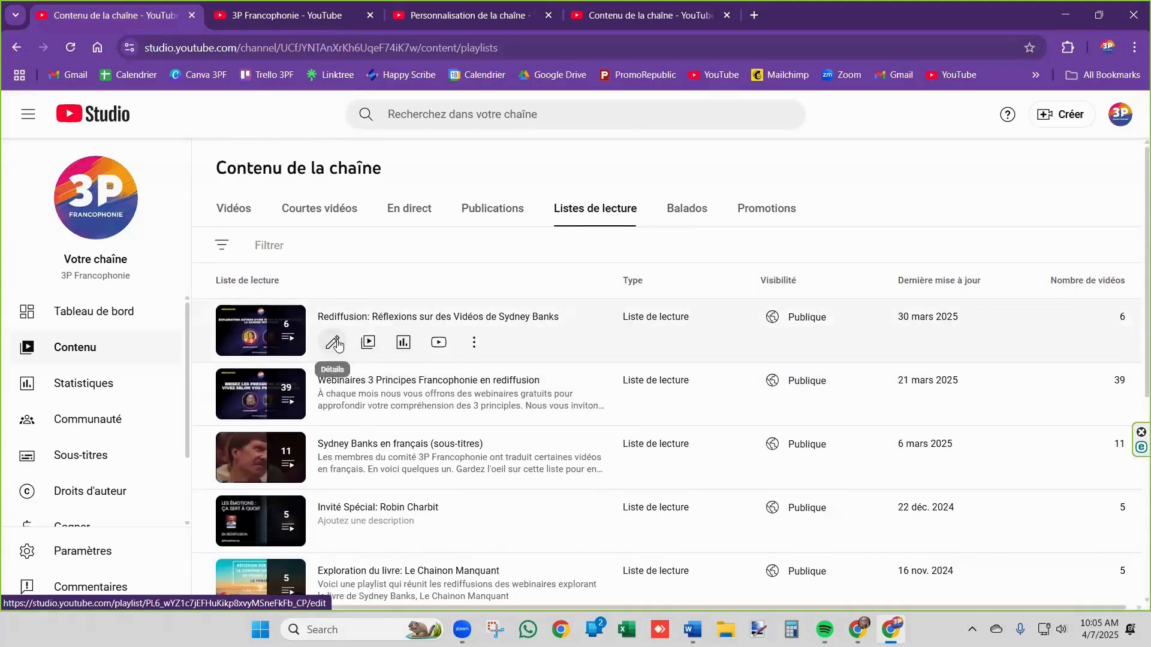
# Open the Rediffusion playlist of Sydney Banks reflections for editing on YouTube and look over its add-video dialog, closing it without adding anything
pyautogui.click(334, 342)
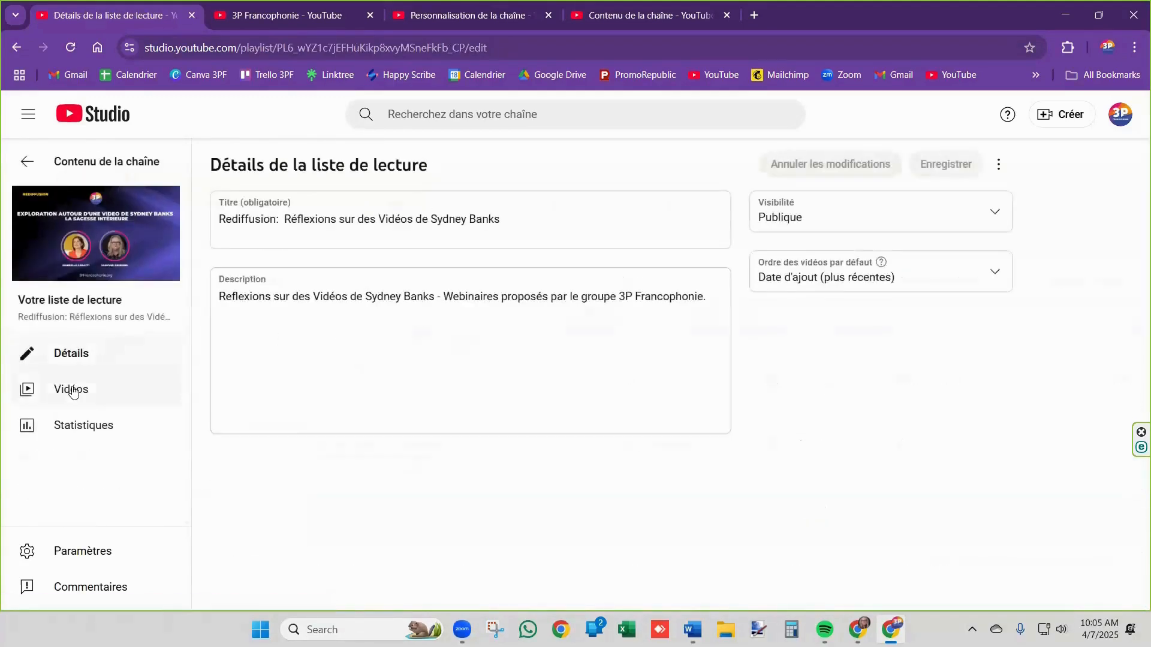
pyautogui.click(72, 390)
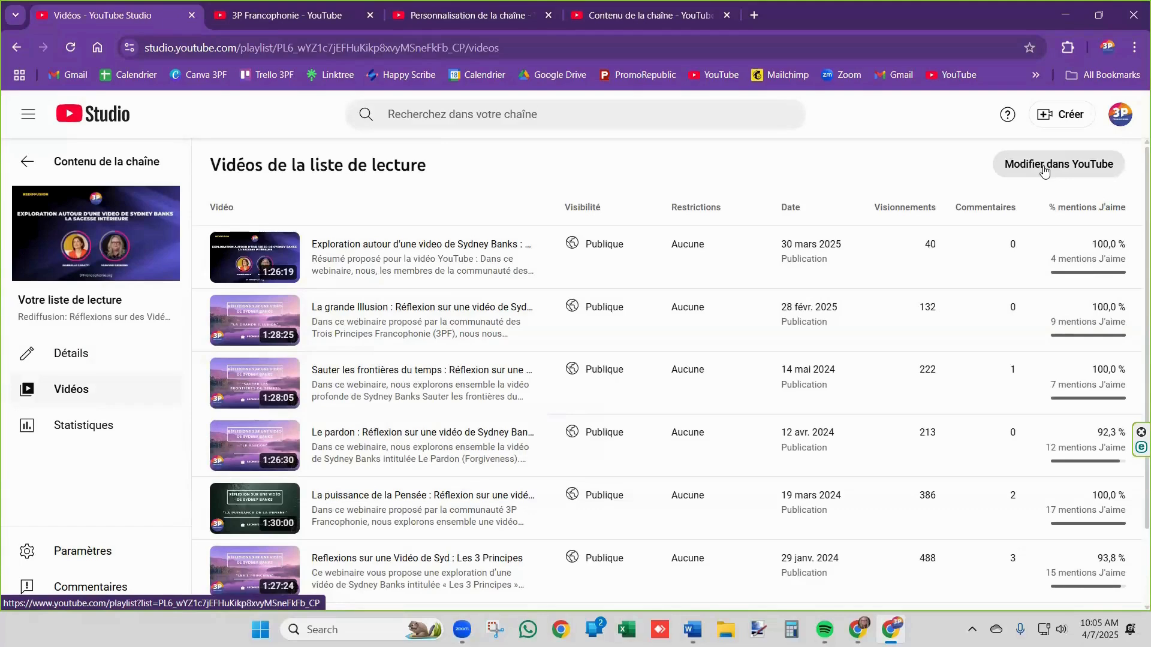
pyautogui.click(1043, 169)
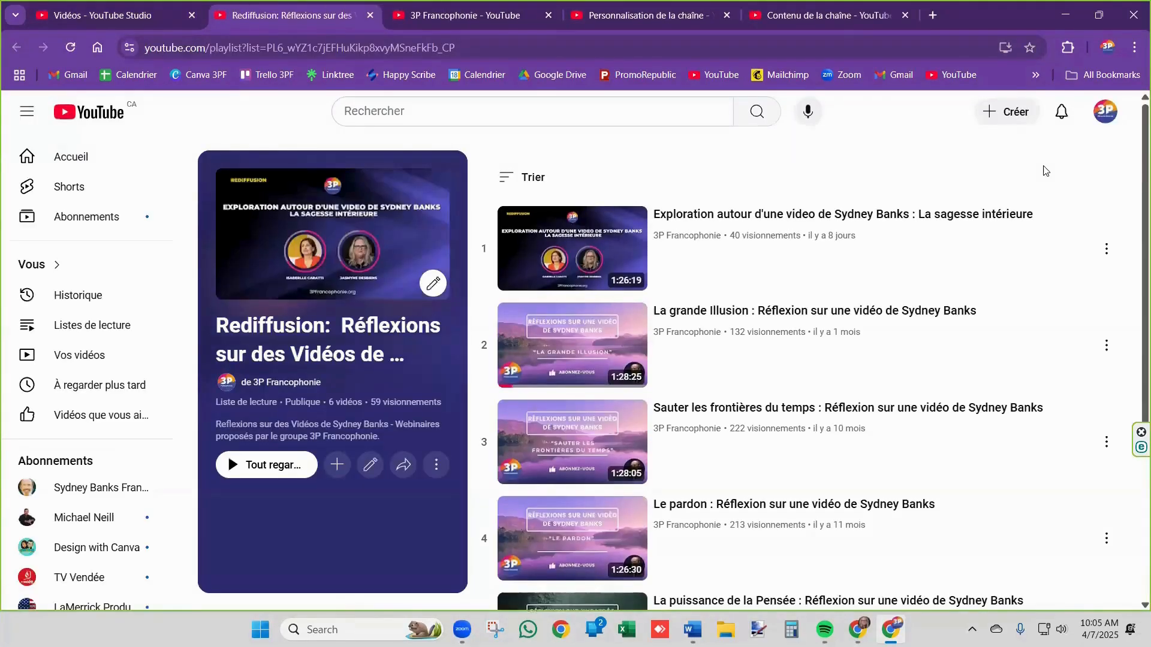
pyautogui.click(336, 467)
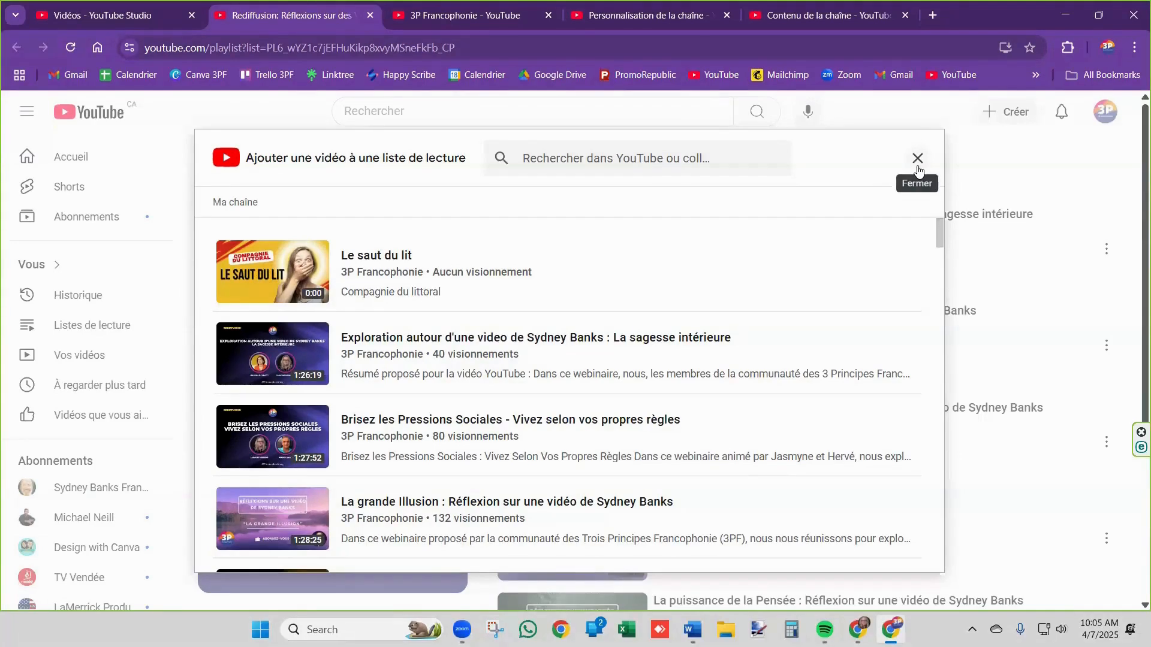
pyautogui.click(917, 158)
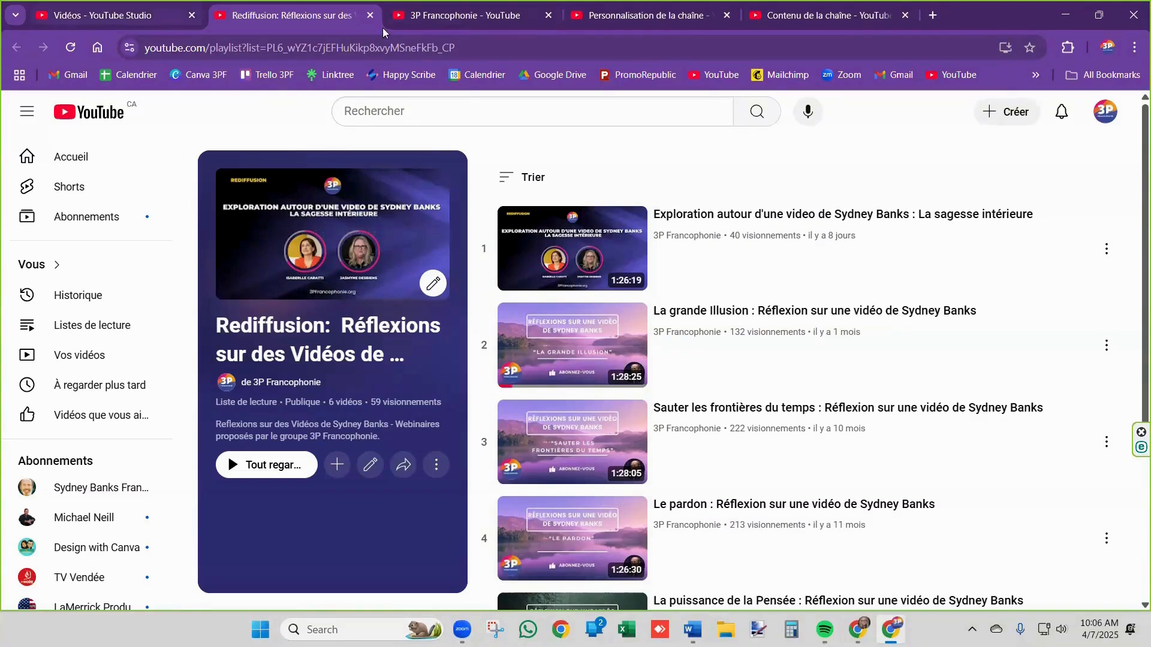
# Return to the public 3P Francophonie channel page and review its published videos
pyautogui.moveTo(425, 23)
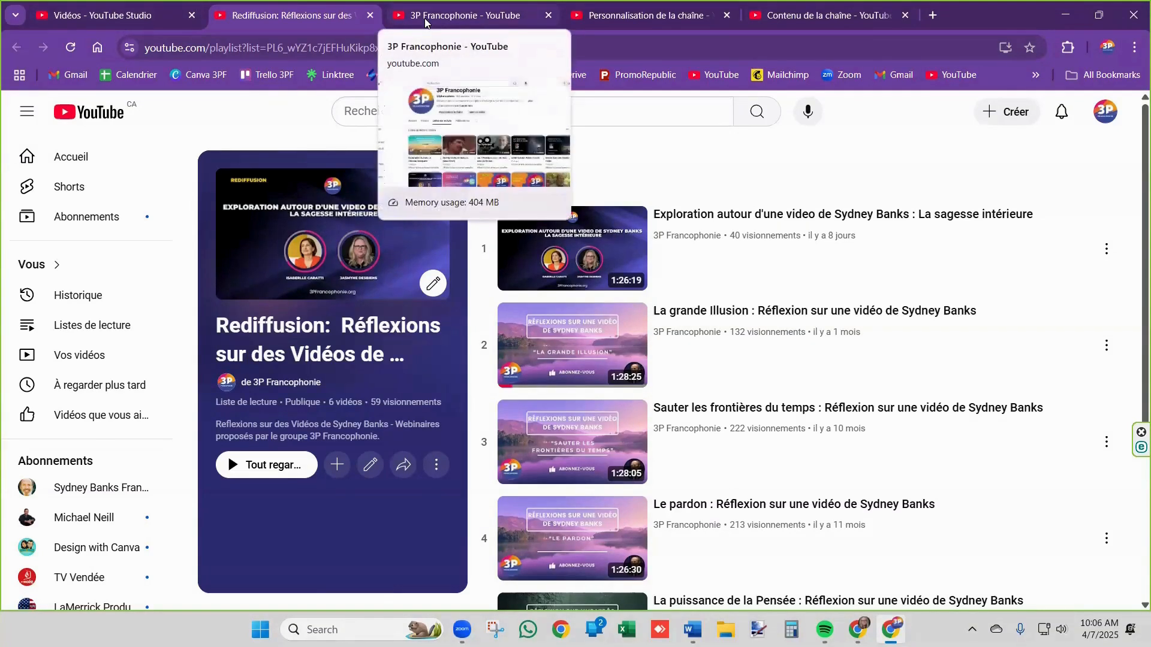
pyautogui.click(425, 18)
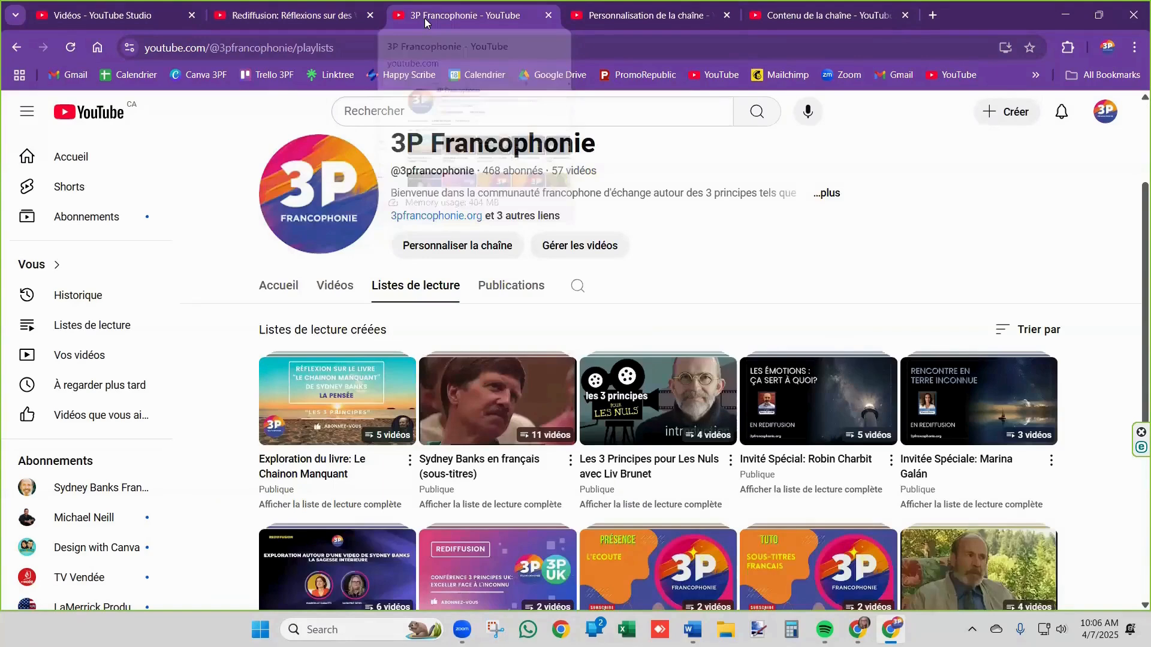
pyautogui.click(332, 281)
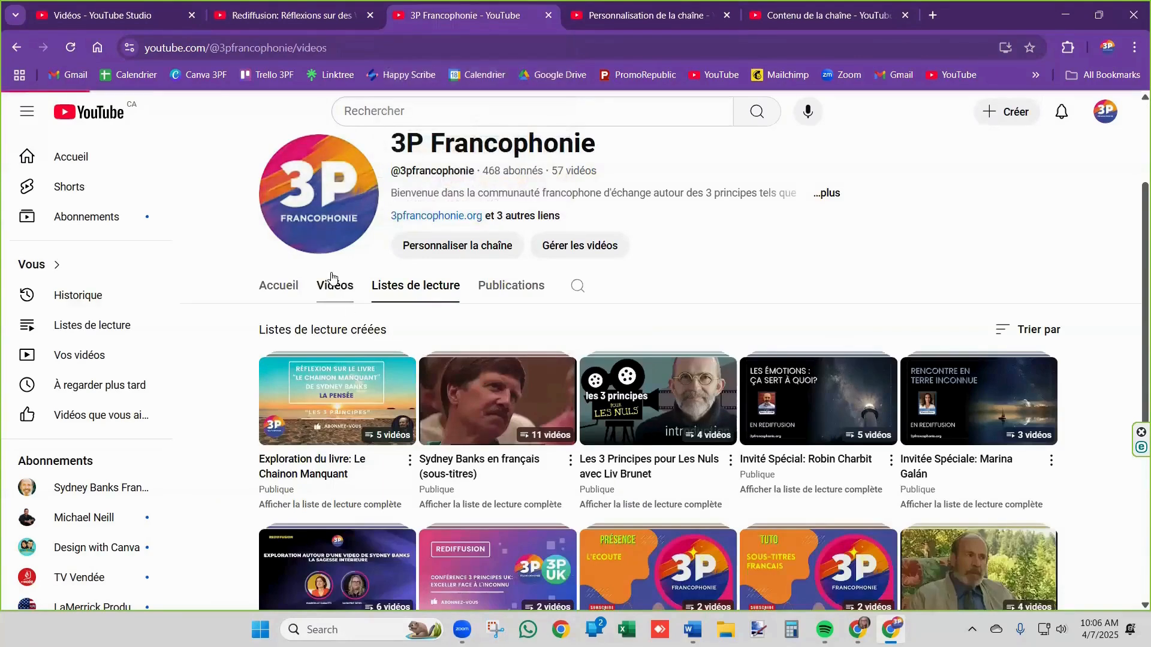
pyautogui.scroll(-5, 331, 281)
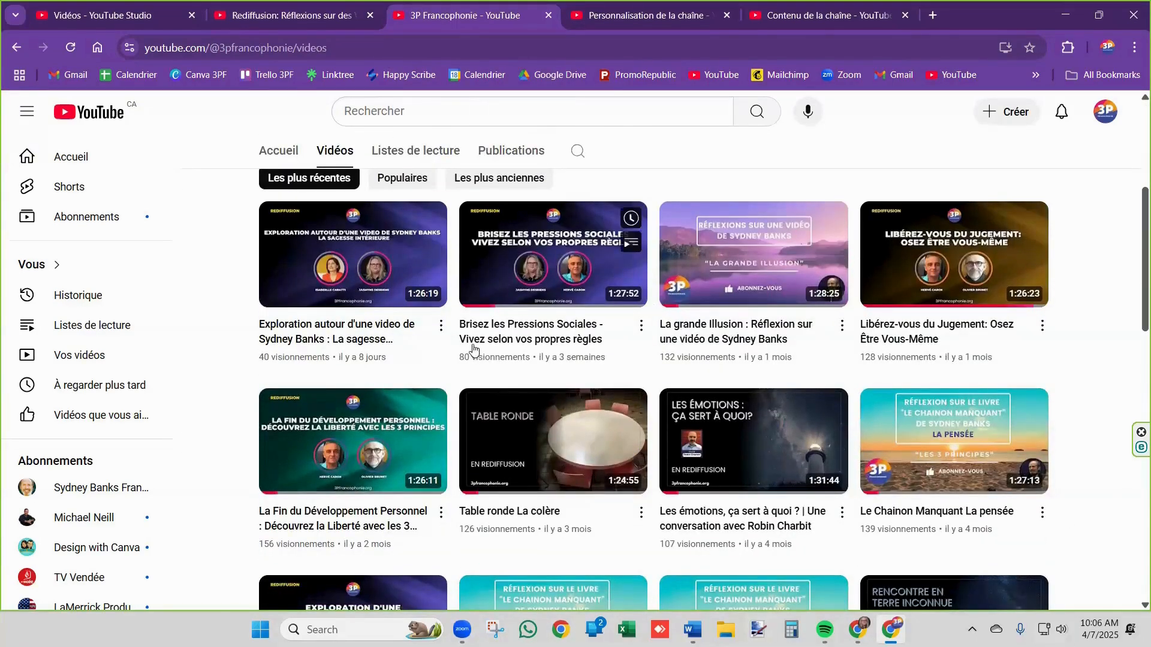
# Look through the save-to-playlist options for the newest Sydney Banks video on 3P Francophonie, closing the dialog without changes
pyautogui.click(441, 328)
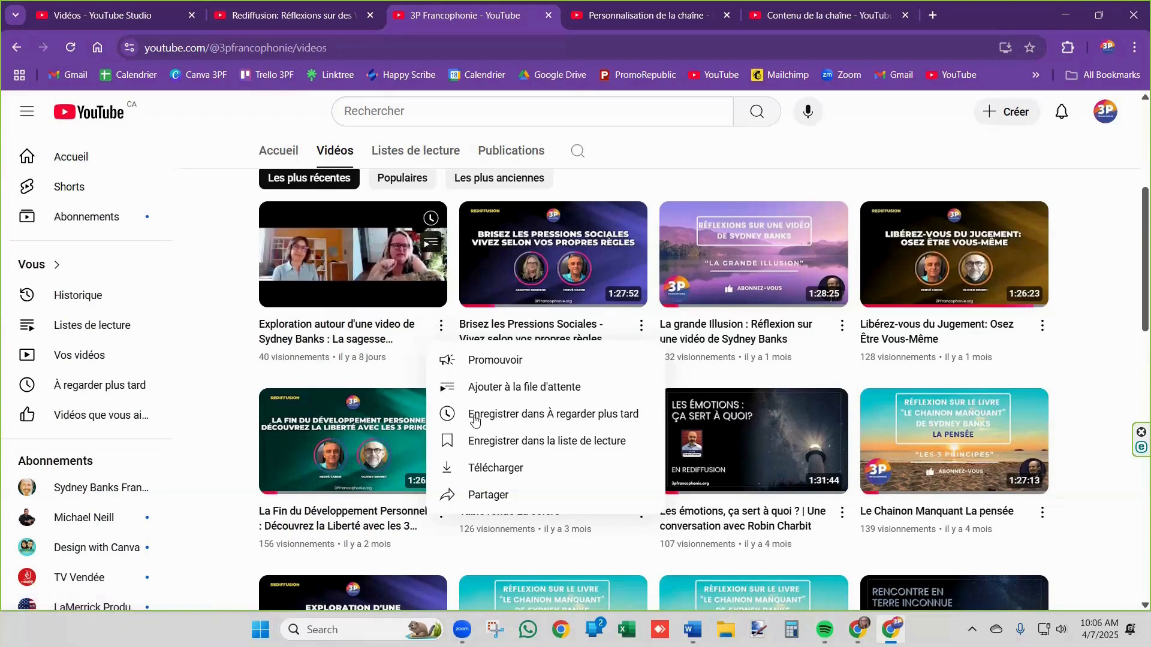
pyautogui.click(531, 441)
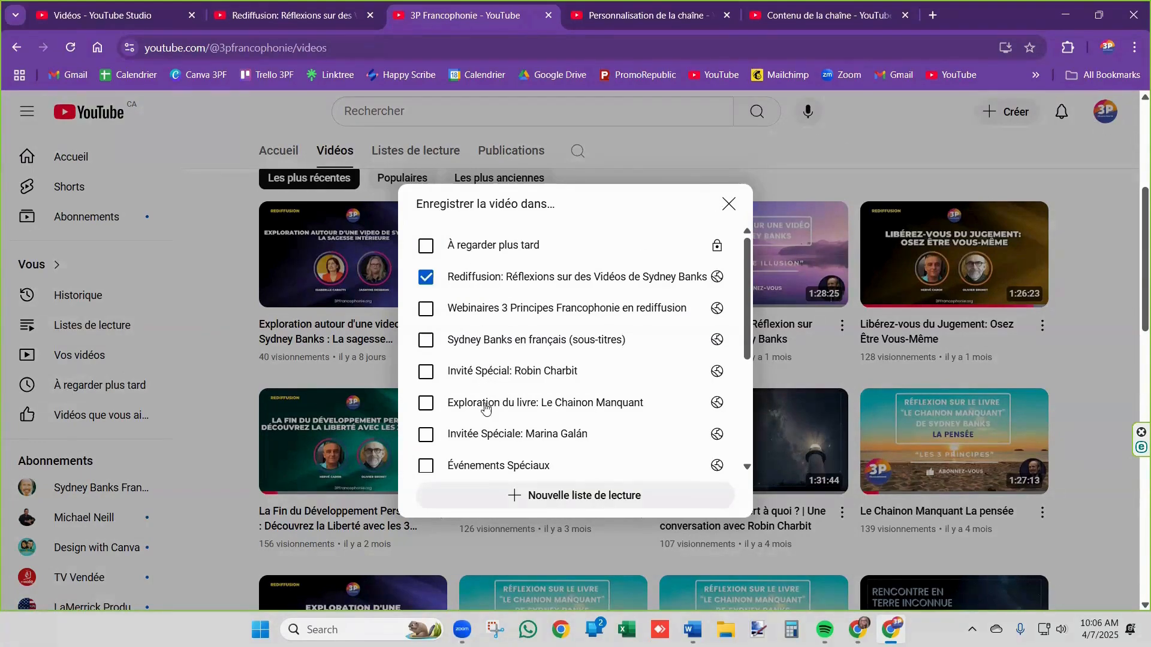
pyautogui.scroll(-4, 486, 444)
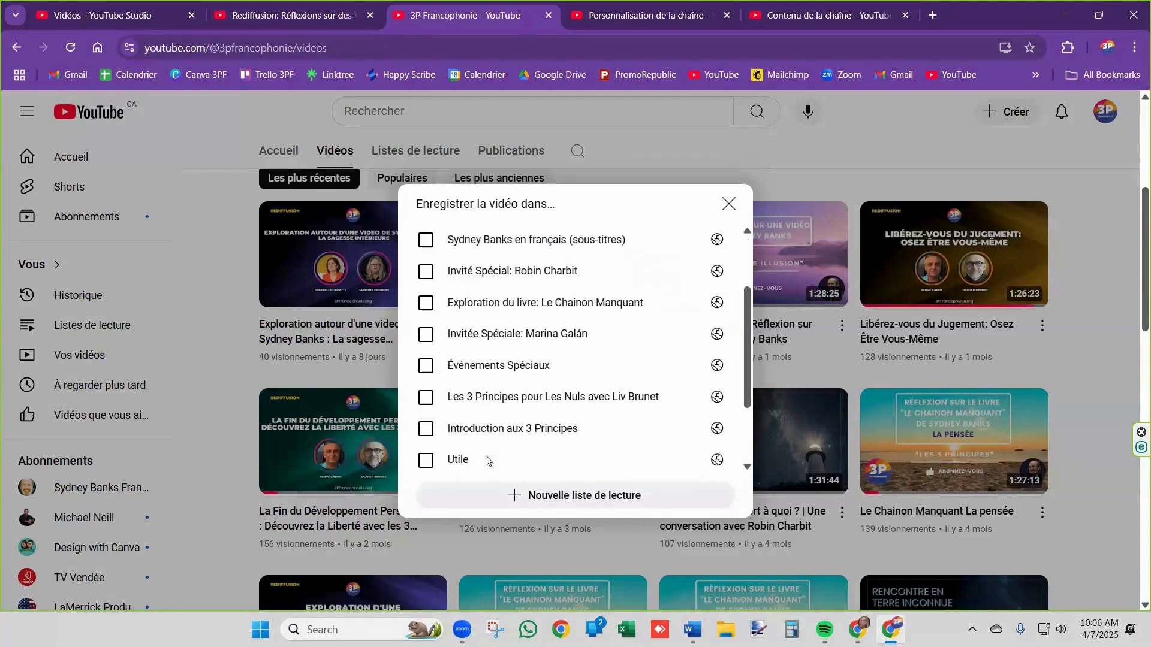
pyautogui.scroll(4, 486, 459)
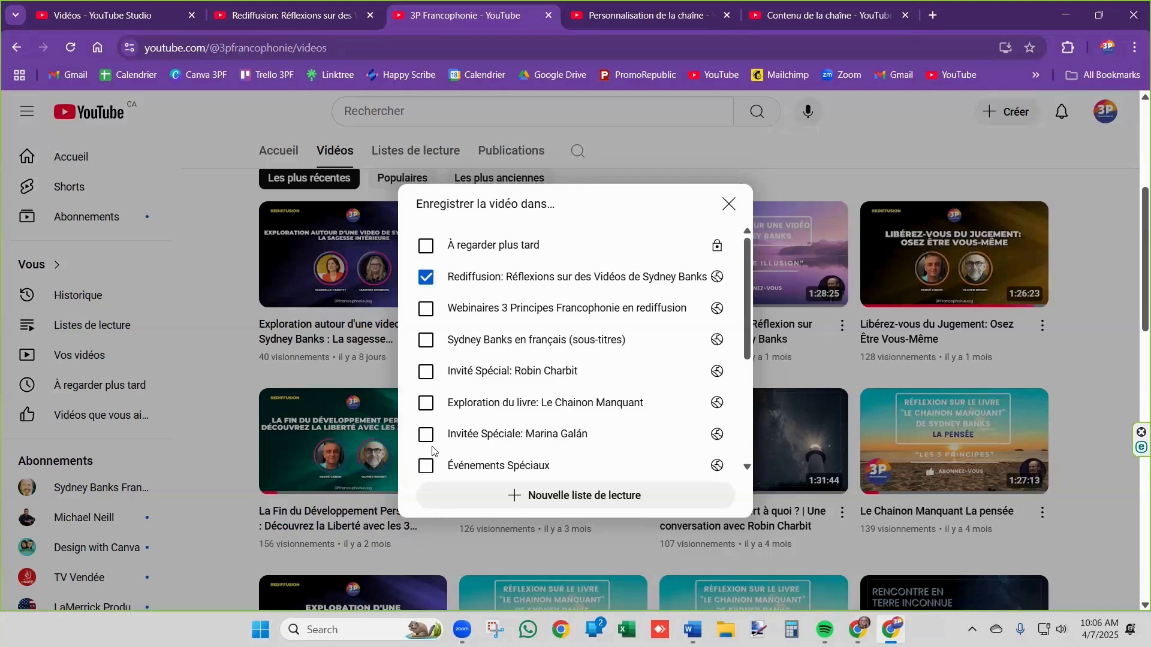
pyautogui.click(726, 204)
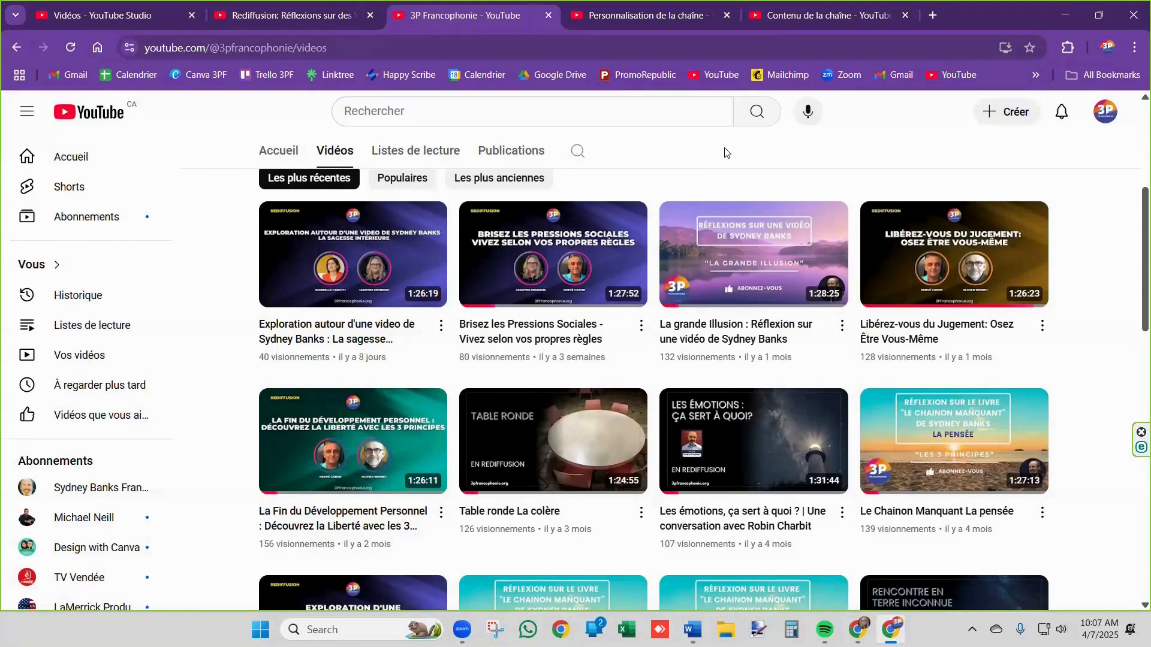
# Review the playlist sections and the featured channel section on 3P Francophonie's public home page
pyautogui.click(262, 162)
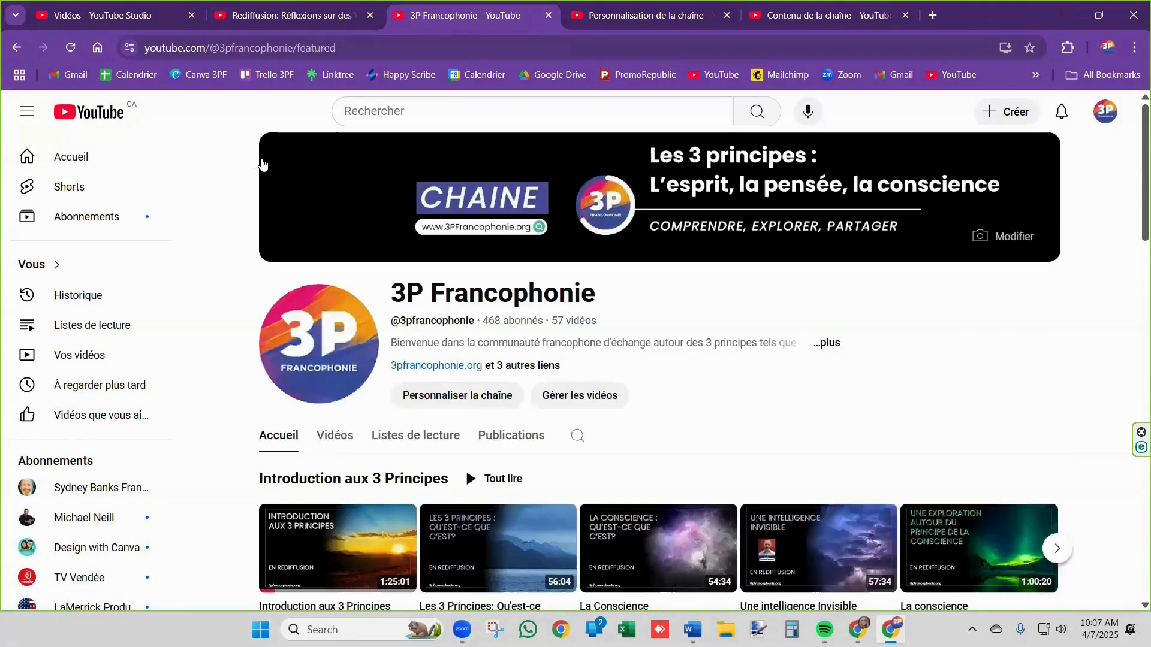
pyautogui.scroll(-1, 412, 359)
pyautogui.scroll(-10, 411, 358)
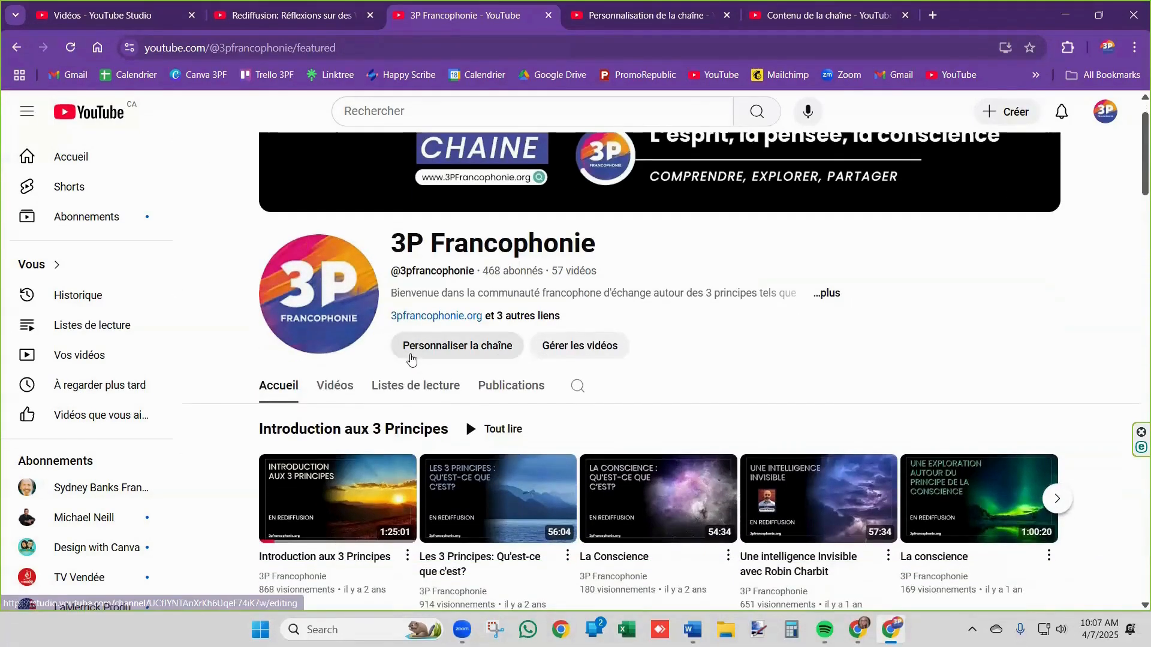
pyautogui.scroll(-15, 411, 354)
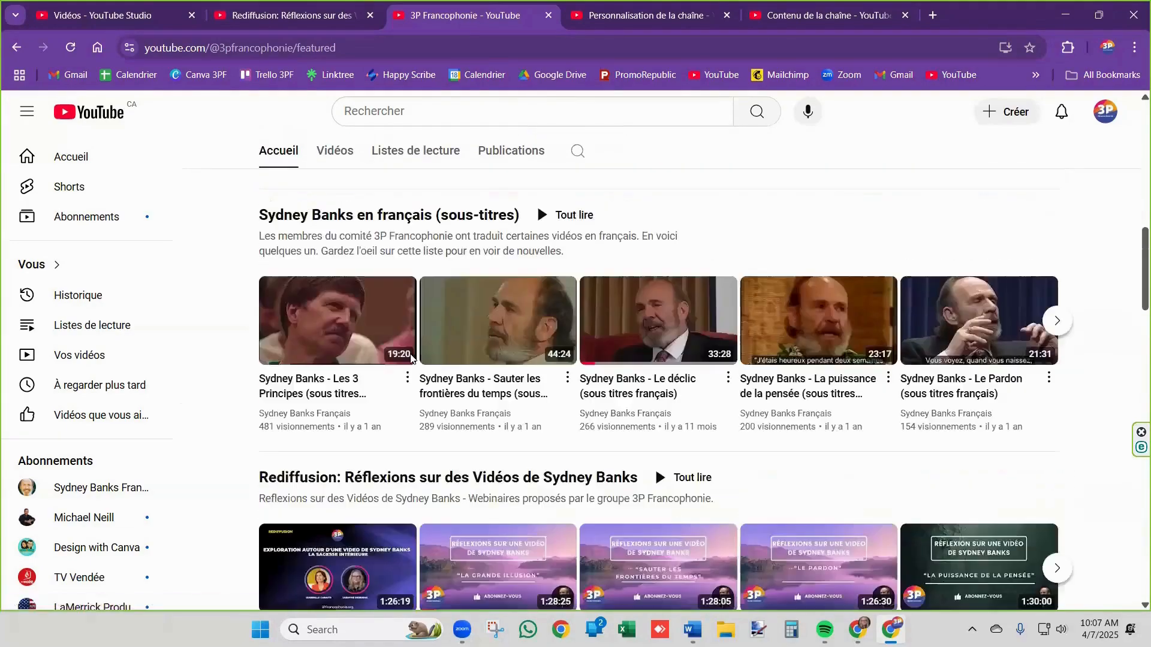
pyautogui.scroll(-5, 411, 358)
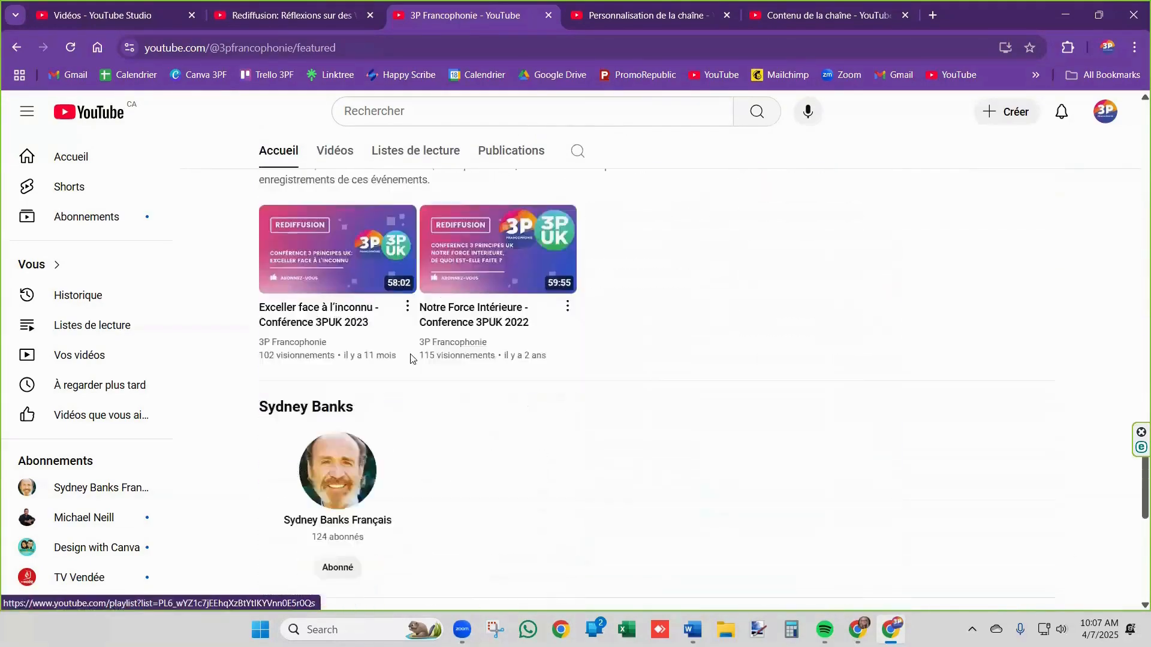
# Open the Sydney Banks Français channel and check the playlist selection for the "Sauter les frontières du temps" video
pyautogui.click(326, 489)
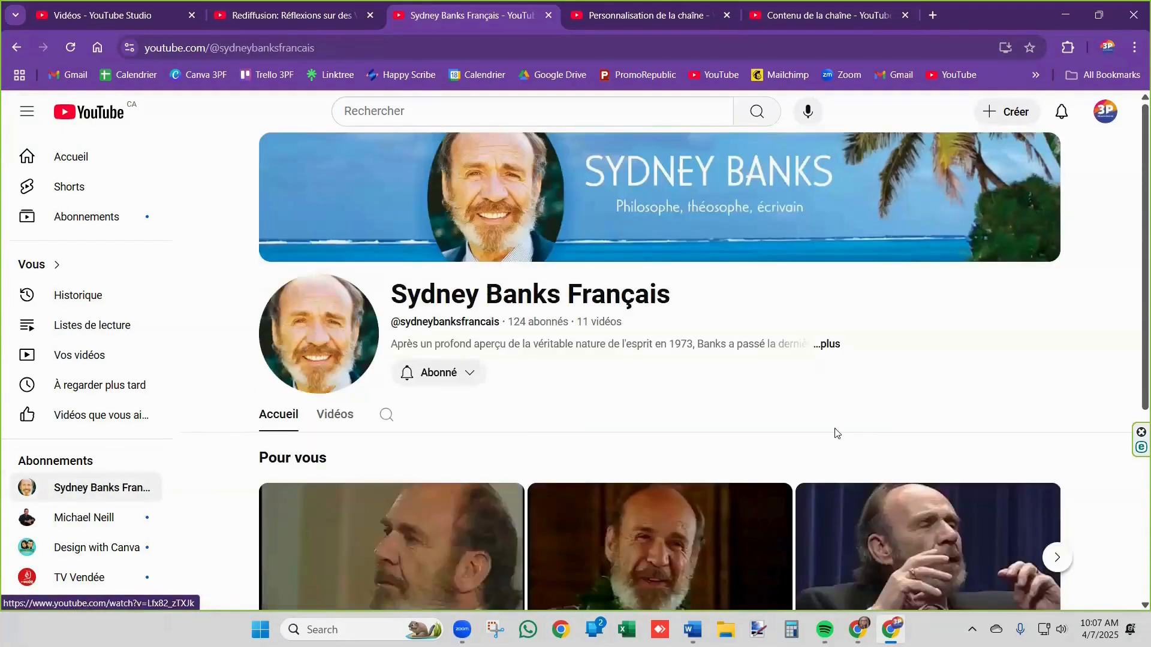
pyautogui.scroll(-4, 837, 433)
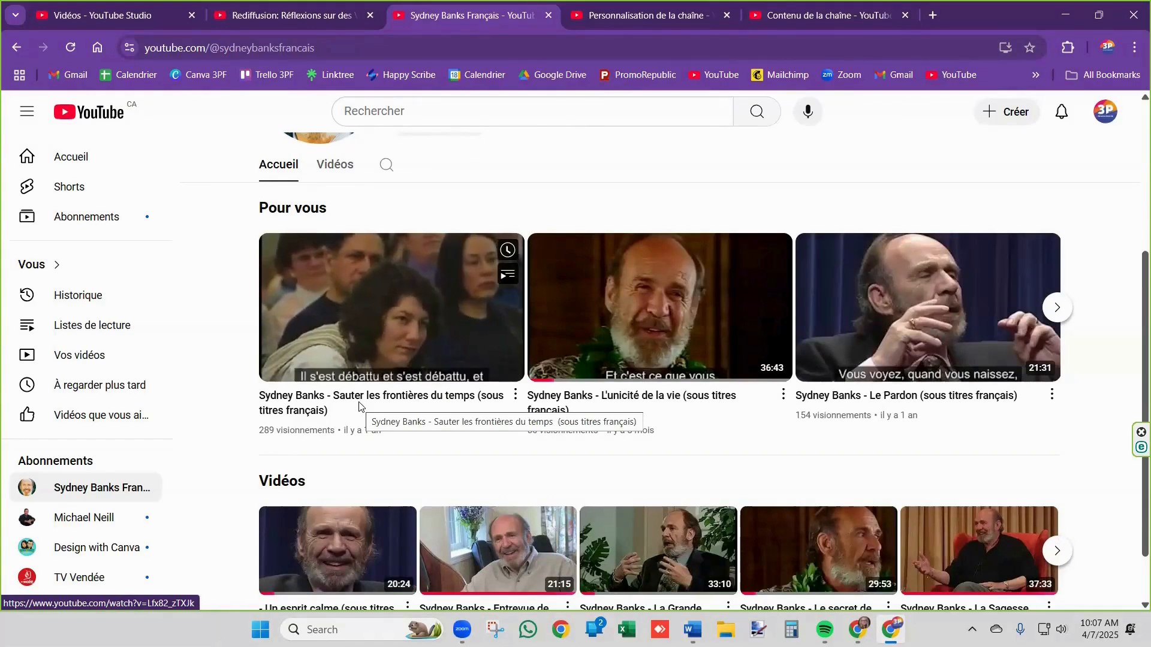
pyautogui.click(515, 397)
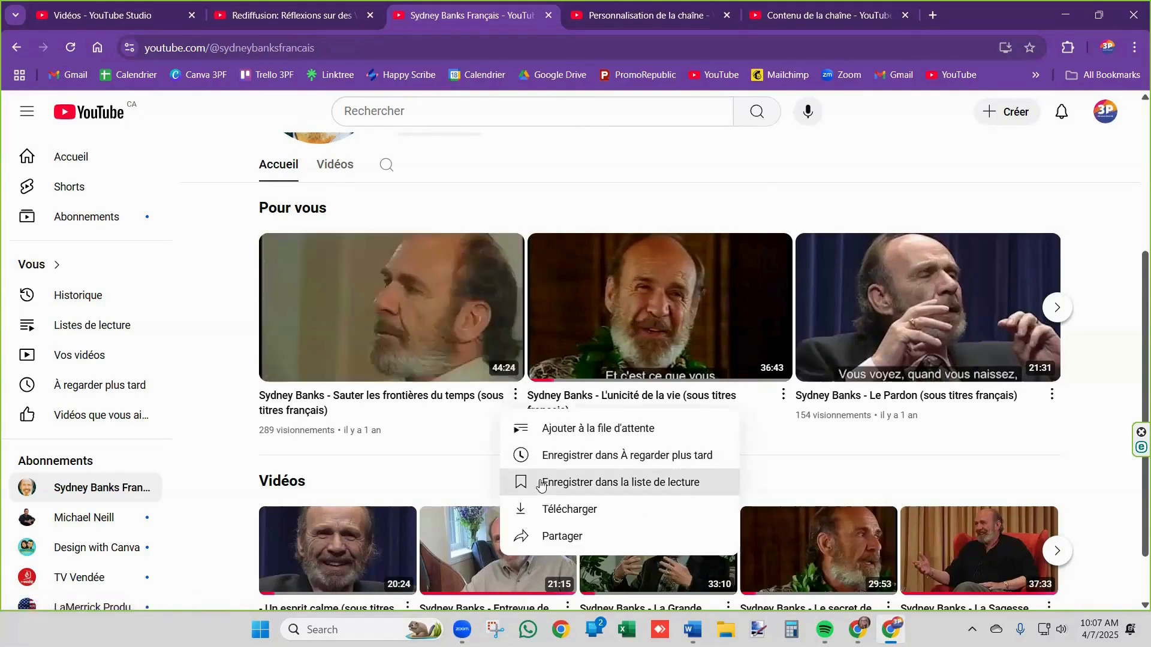
pyautogui.click(516, 482)
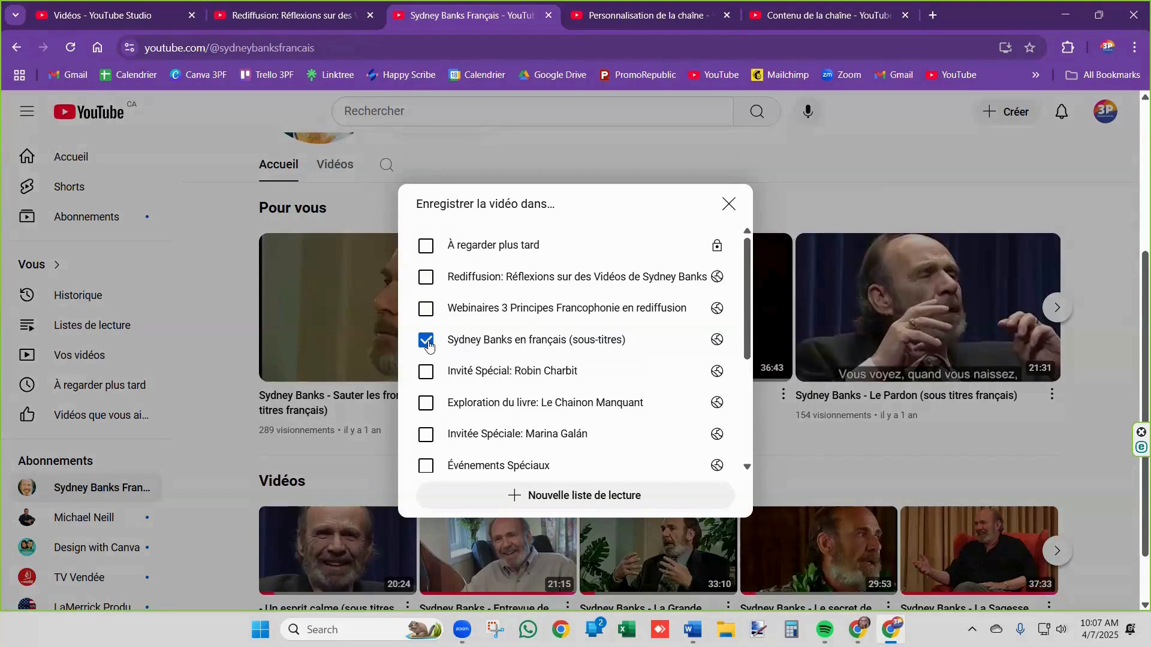
pyautogui.click(728, 204)
# Check the playlist selections for the "L'unicité de la vie" and "Le Pardon" videos, and return to the 3P Francophonie channel page
pyautogui.click(781, 395)
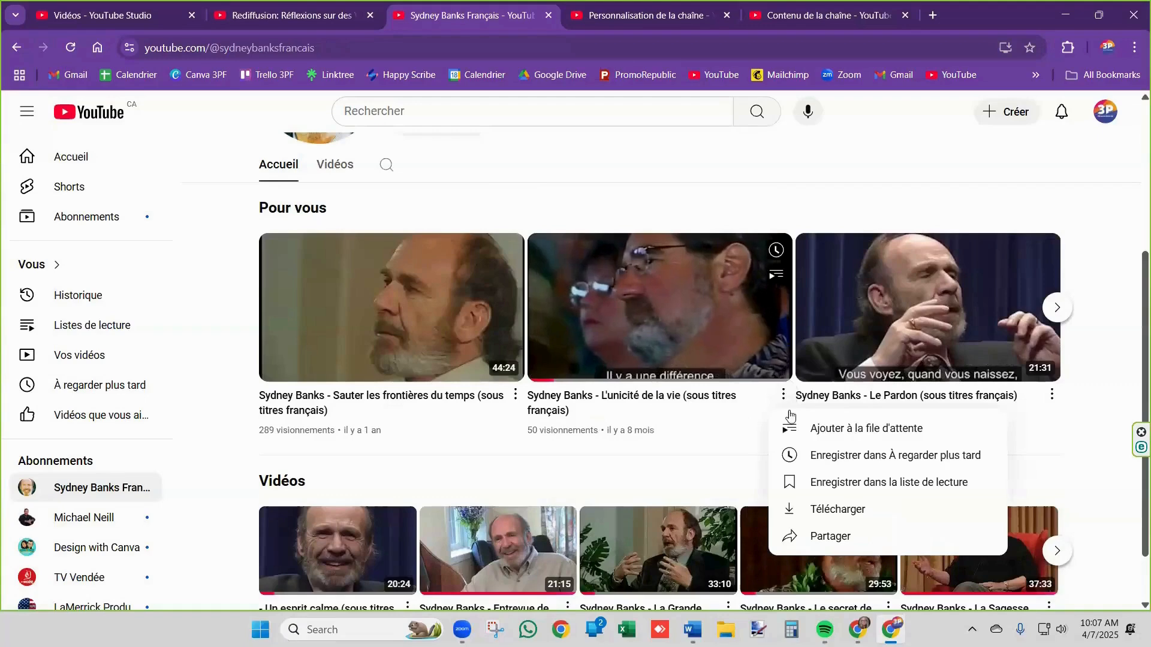
pyautogui.click(813, 487)
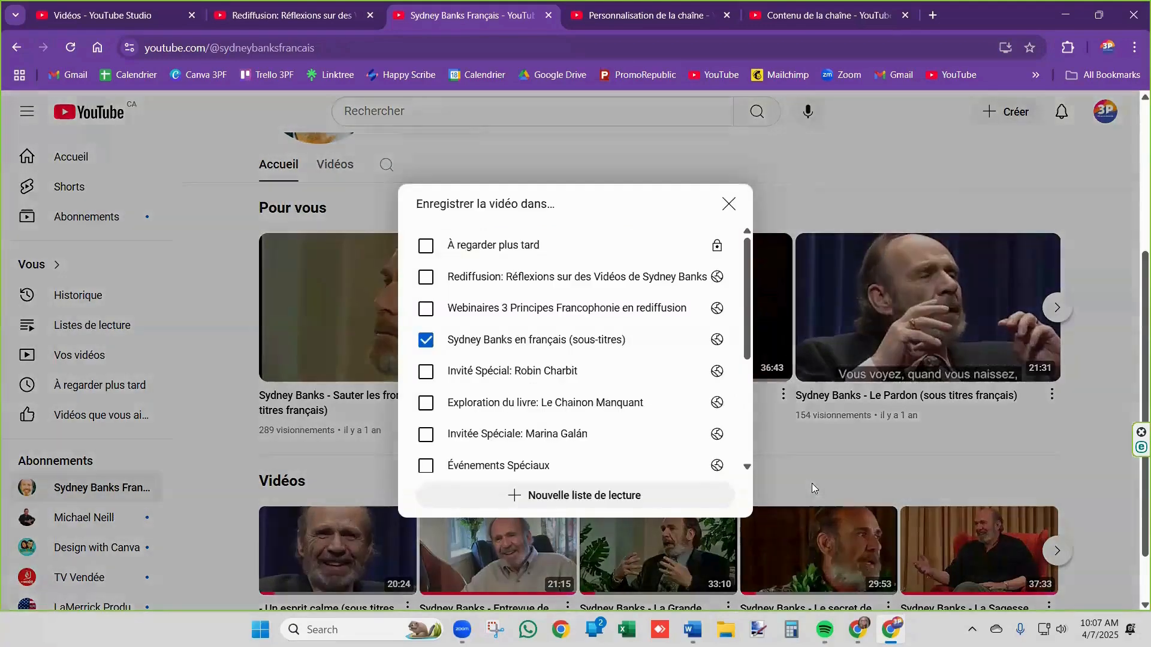
pyautogui.click(728, 203)
pyautogui.click(1052, 395)
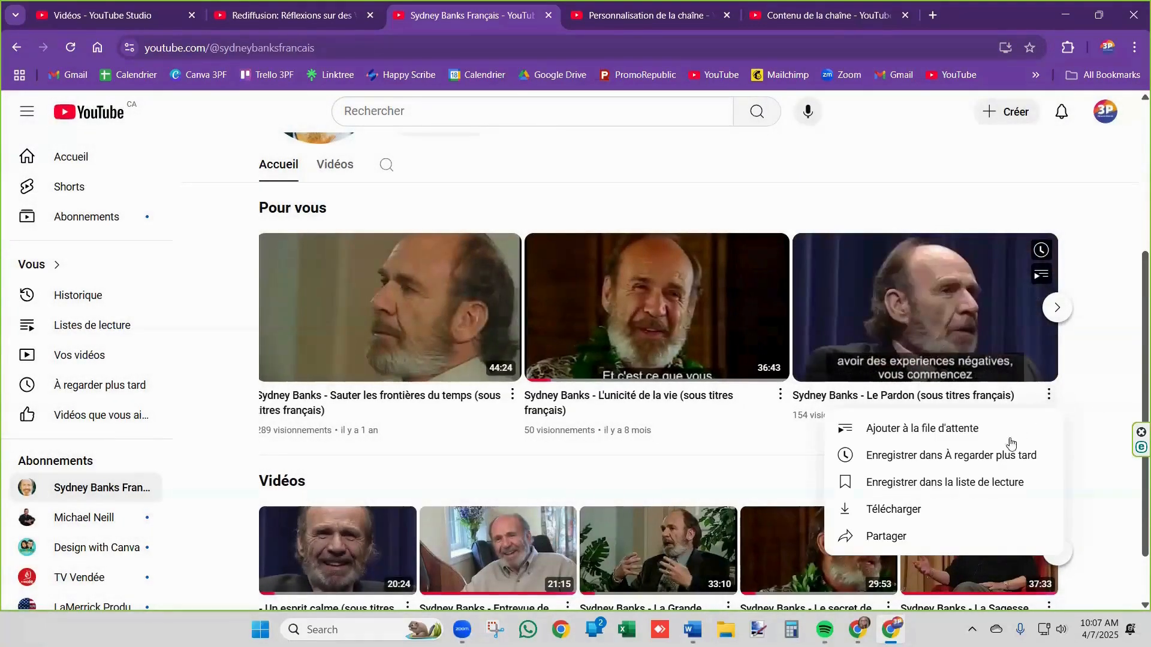
pyautogui.click(976, 487)
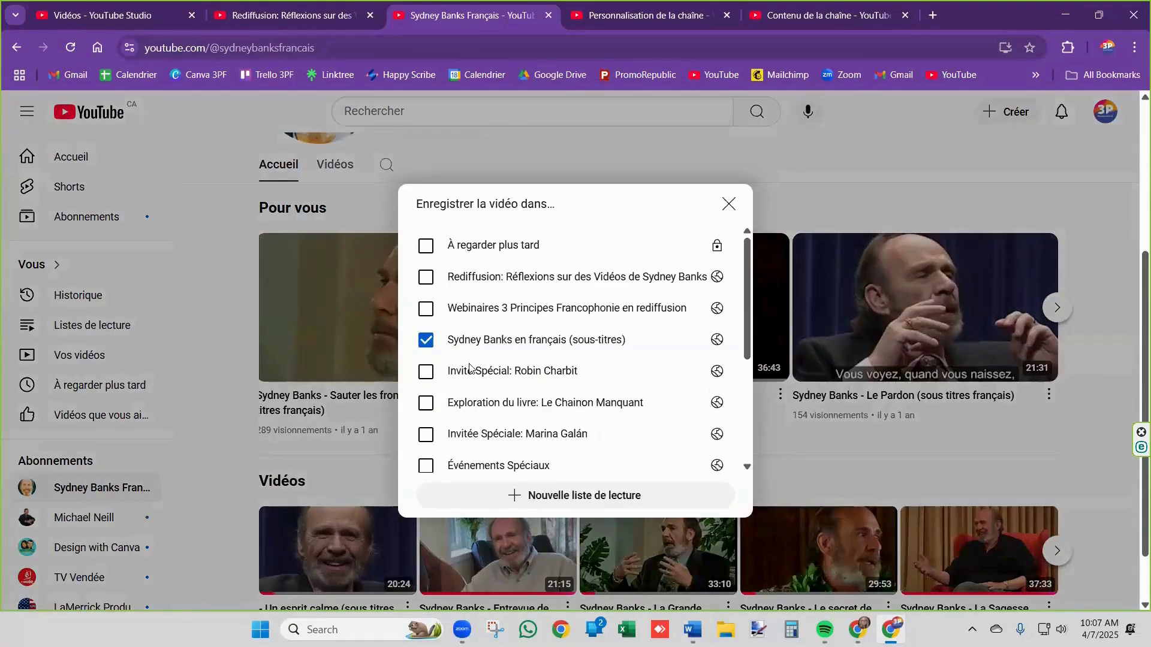
pyautogui.click(730, 206)
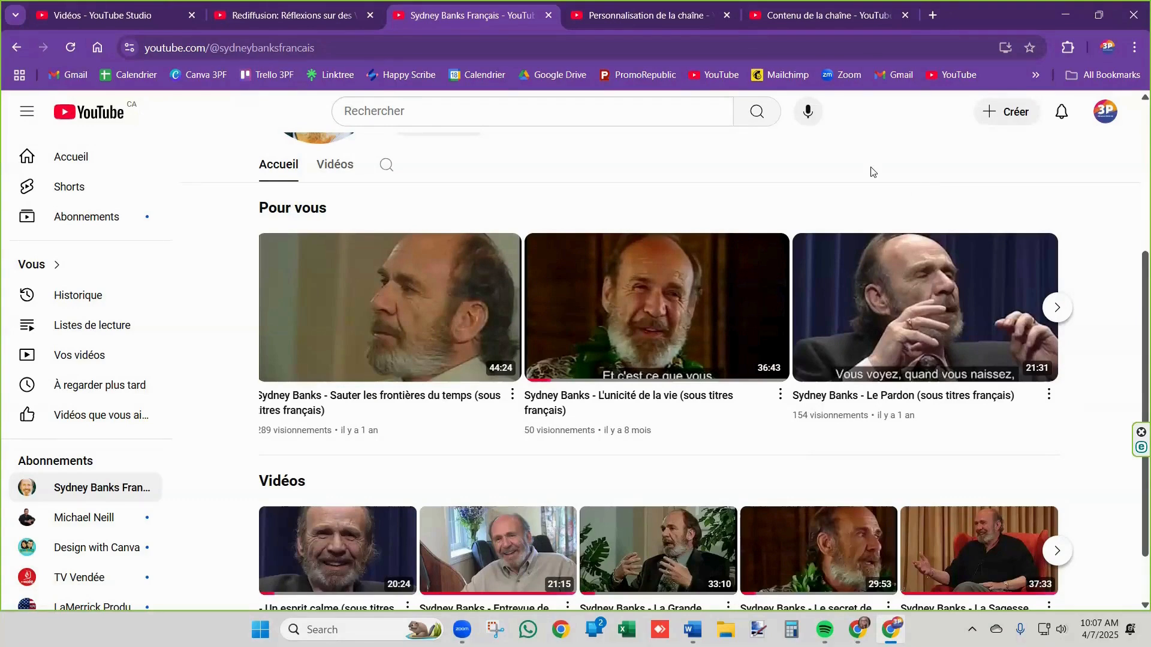
pyautogui.click(10, 53)
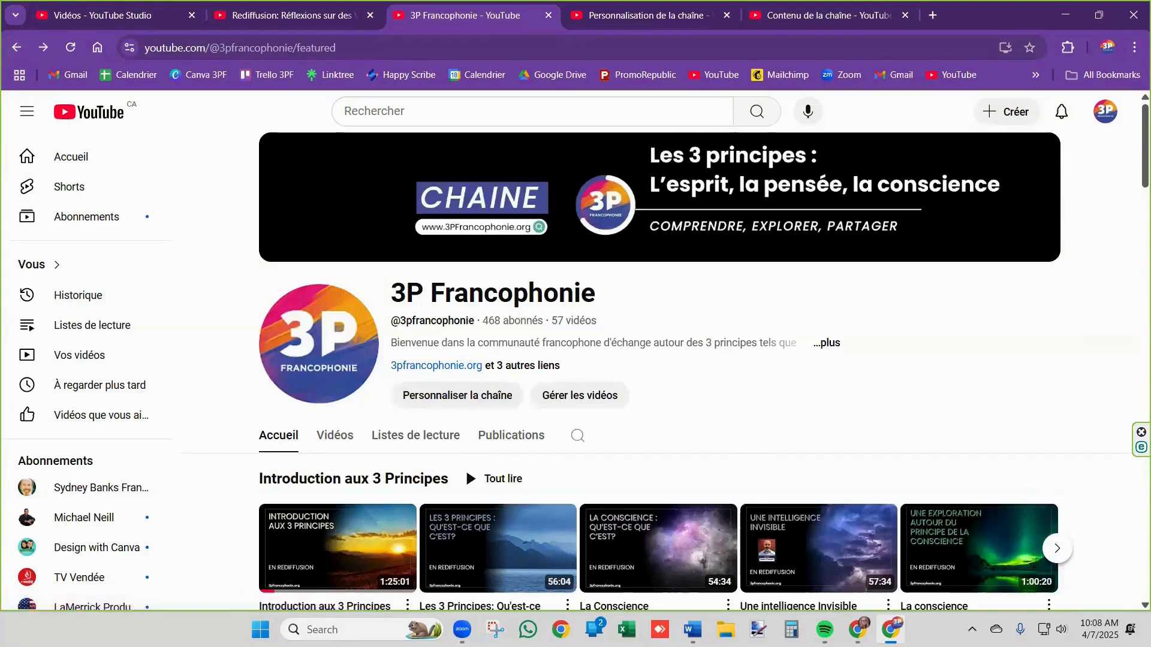
# Switch to the Testing Soulopreneur Life window, open its home tab customization, and turn on the channel's Home tab
pyautogui.hotkey('alt', 'Tab')
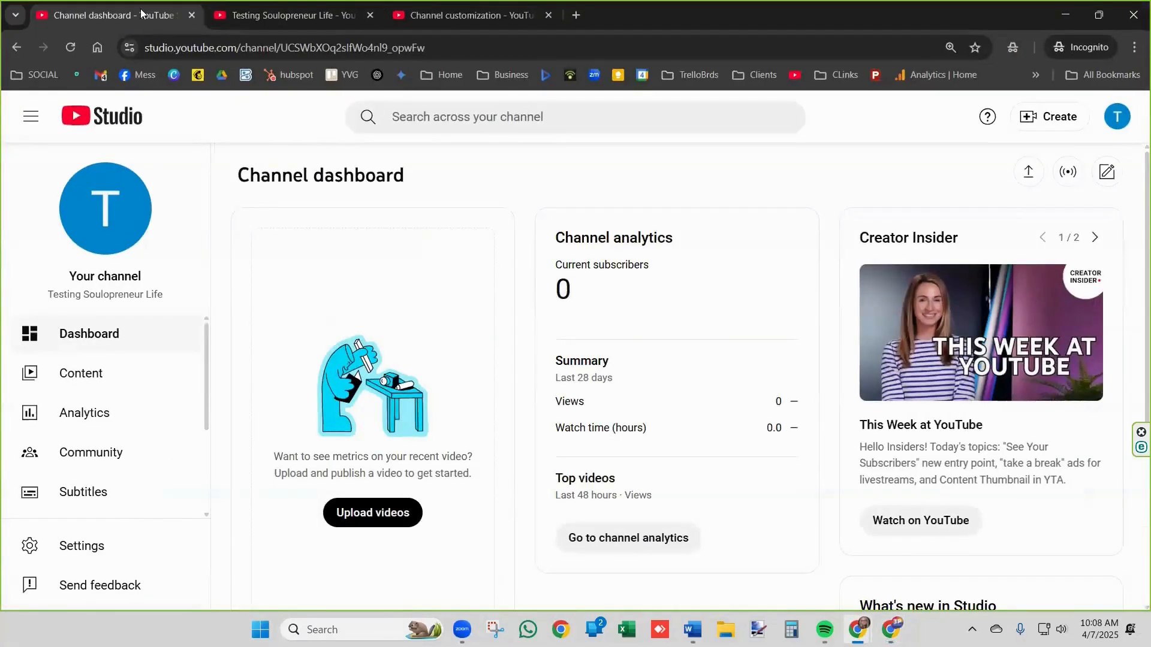
pyautogui.click(264, 8)
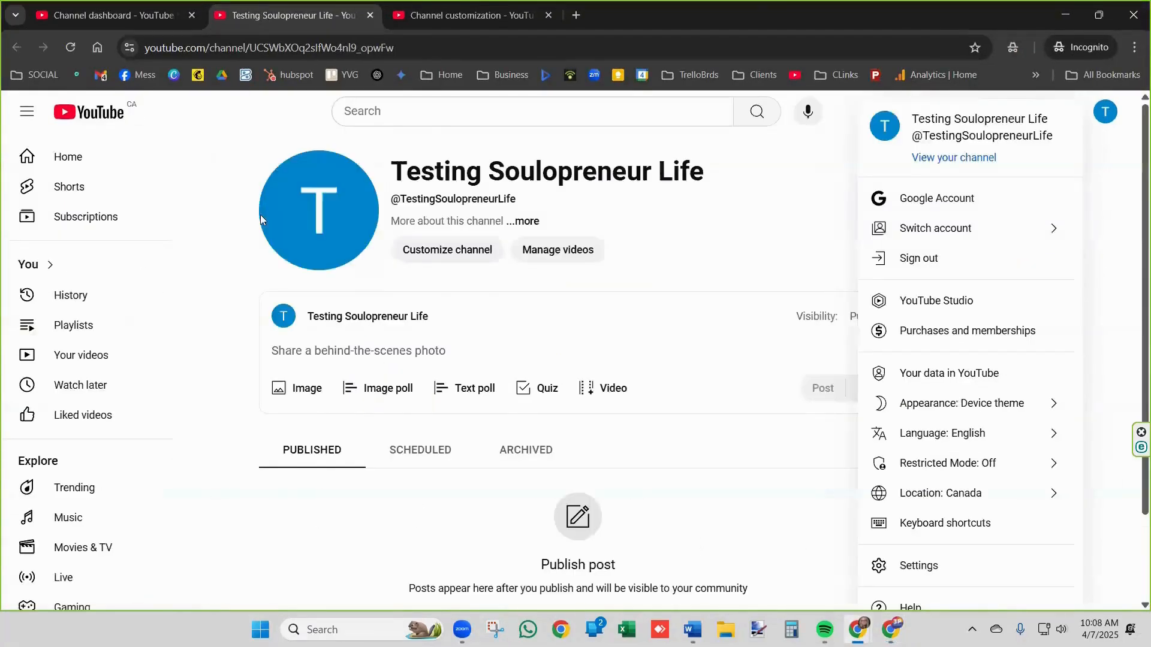
pyautogui.click(471, 261)
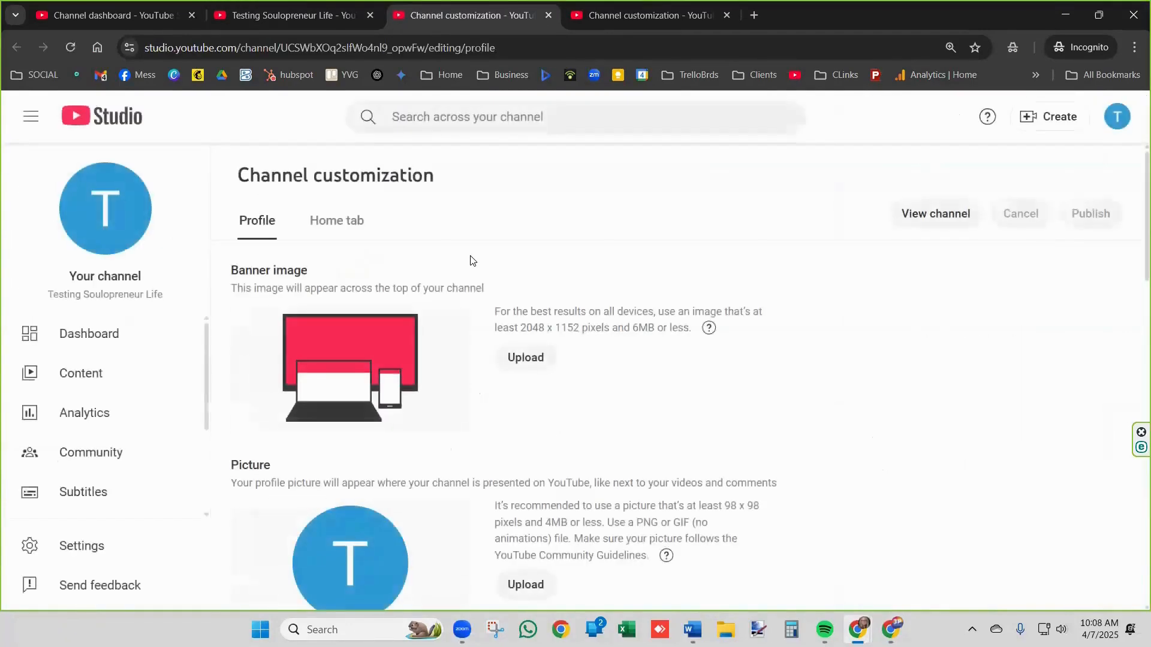
pyautogui.click(333, 223)
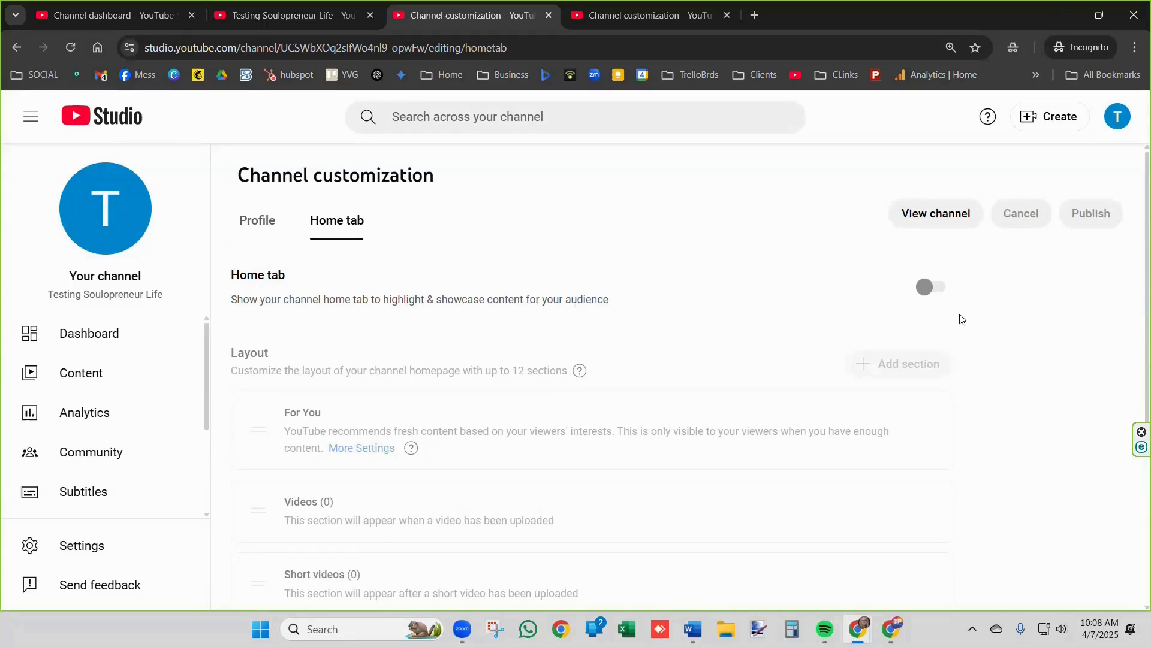
pyautogui.click(939, 288)
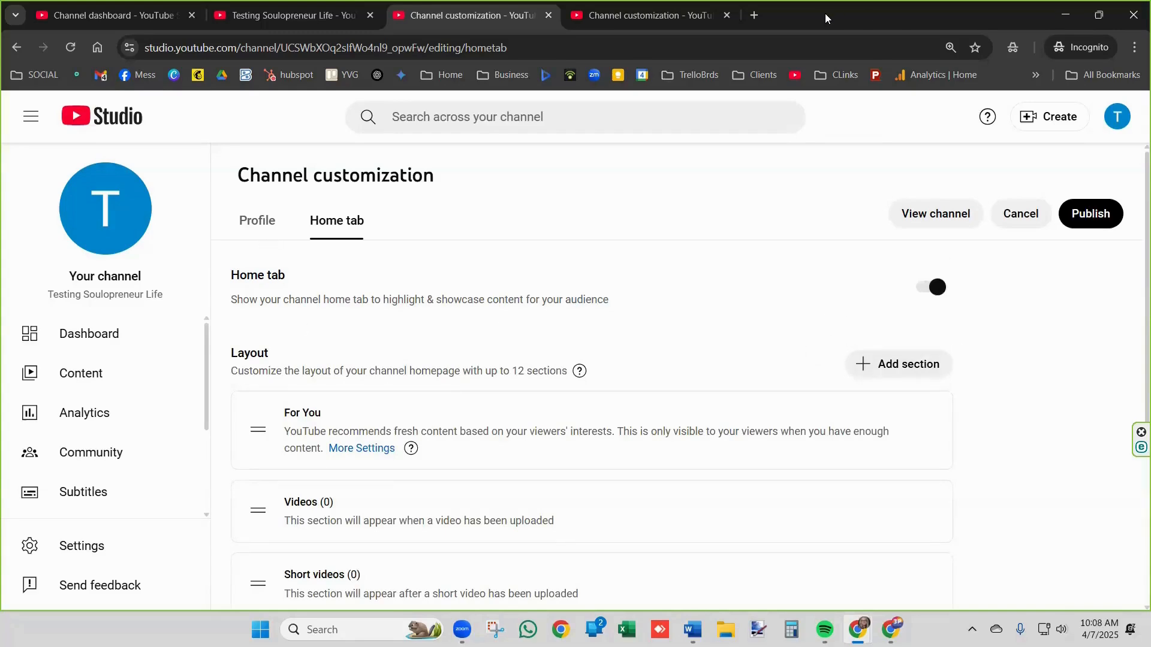
# Compare 3P Francophonie's home page layout with the default layout sections of Testing Soulopreneur Life
pyautogui.click(1065, 14)
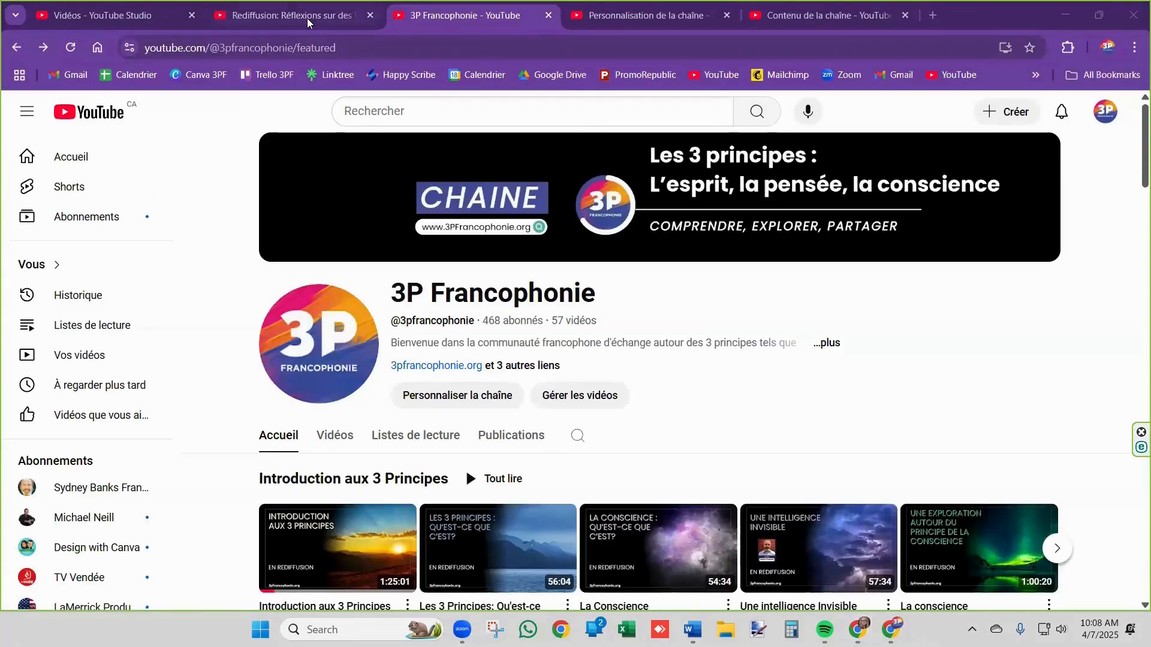
pyautogui.click(646, 15)
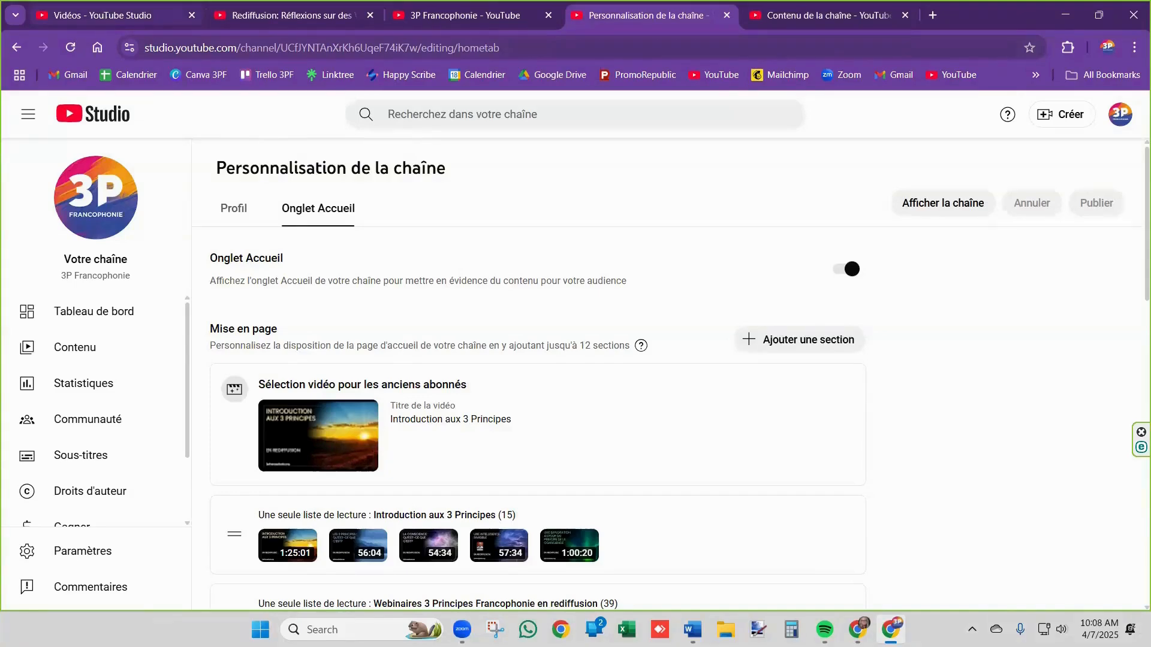
pyautogui.hotkey('alt', 'Tab')
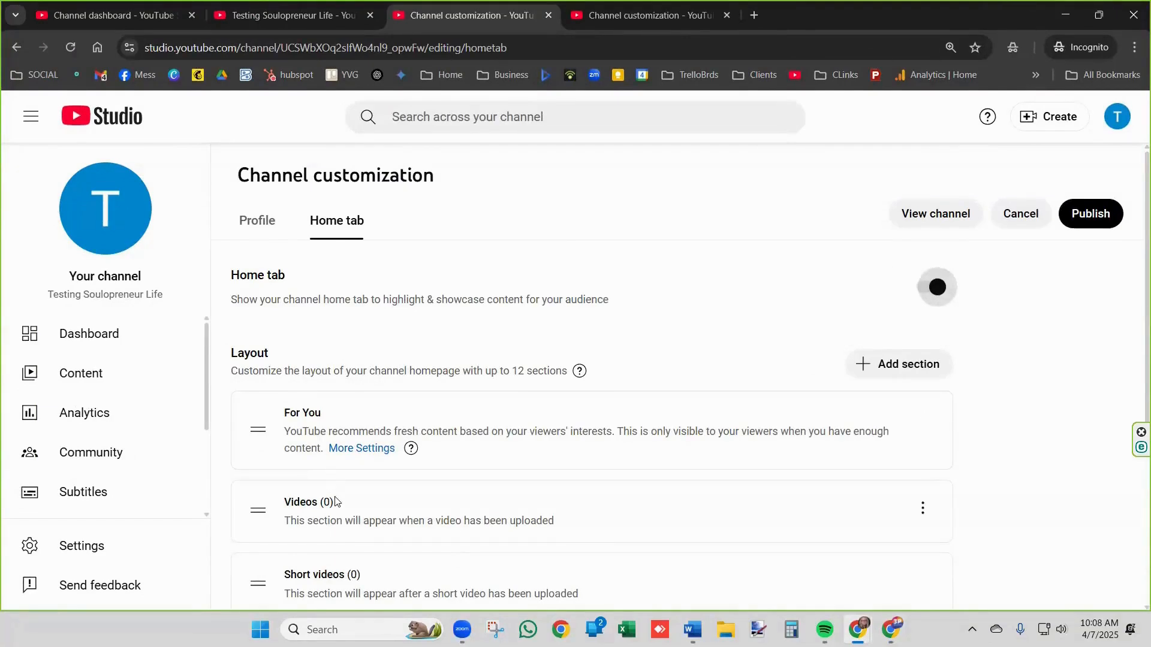
pyautogui.scroll(-4, 336, 501)
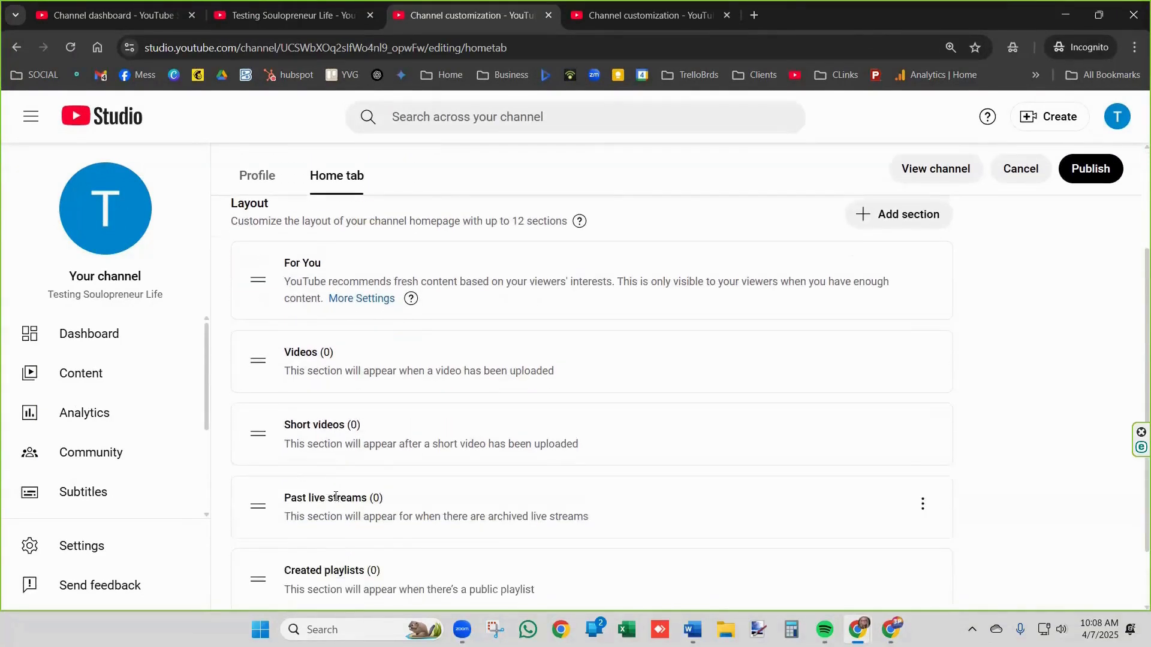
pyautogui.scroll(4, 336, 495)
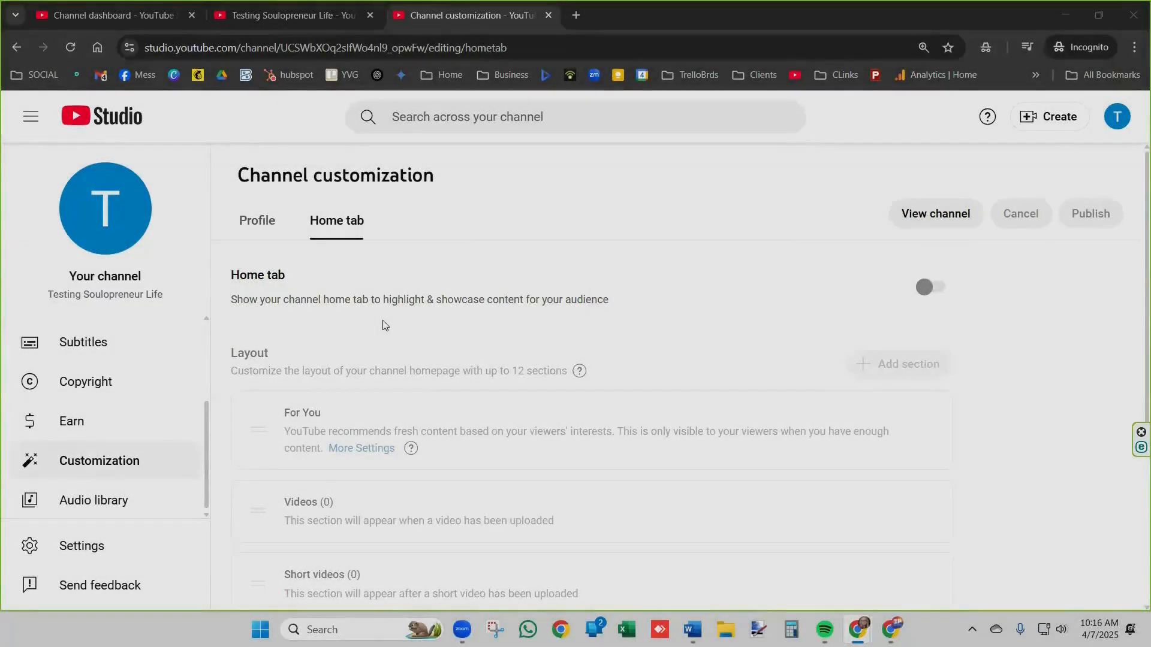
# Look over Testing Soulopreneur Life's inactive layout sections and enable the Home tab for the channel
pyautogui.scroll(-4, 385, 326)
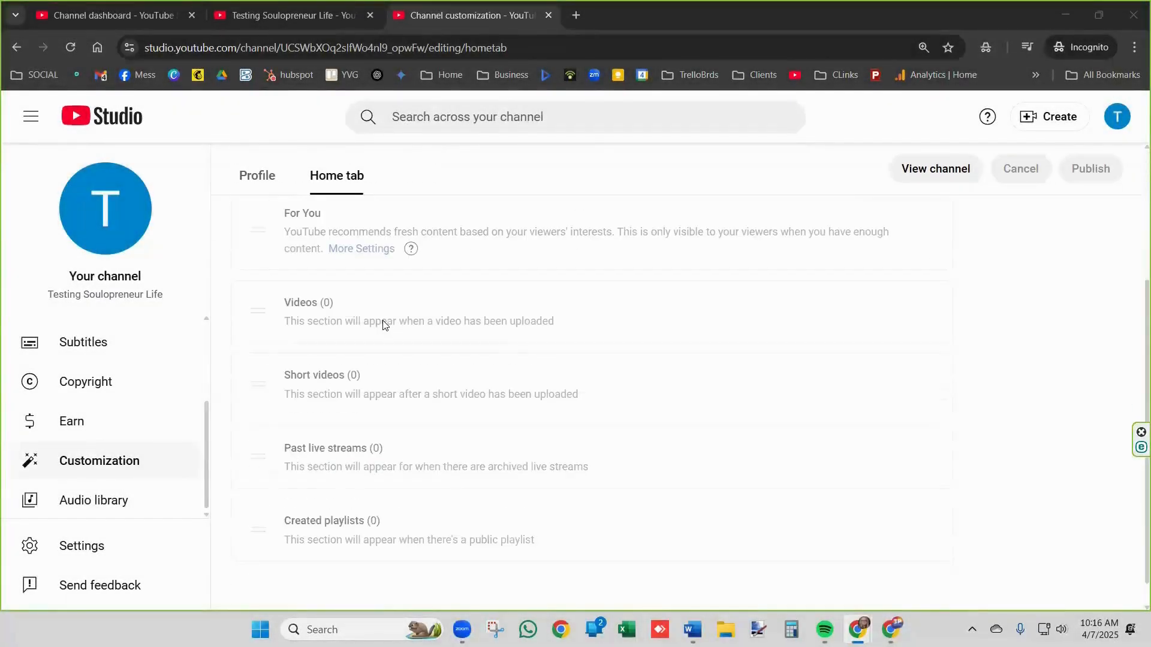
pyautogui.scroll(3, 385, 325)
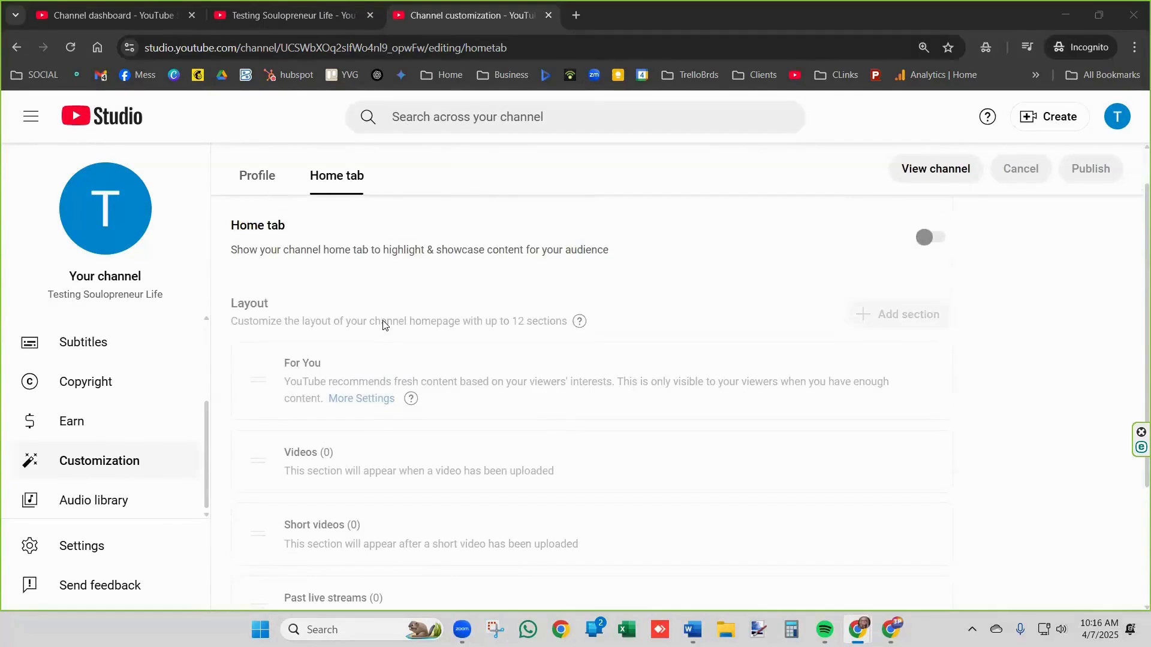
pyautogui.click(403, 365)
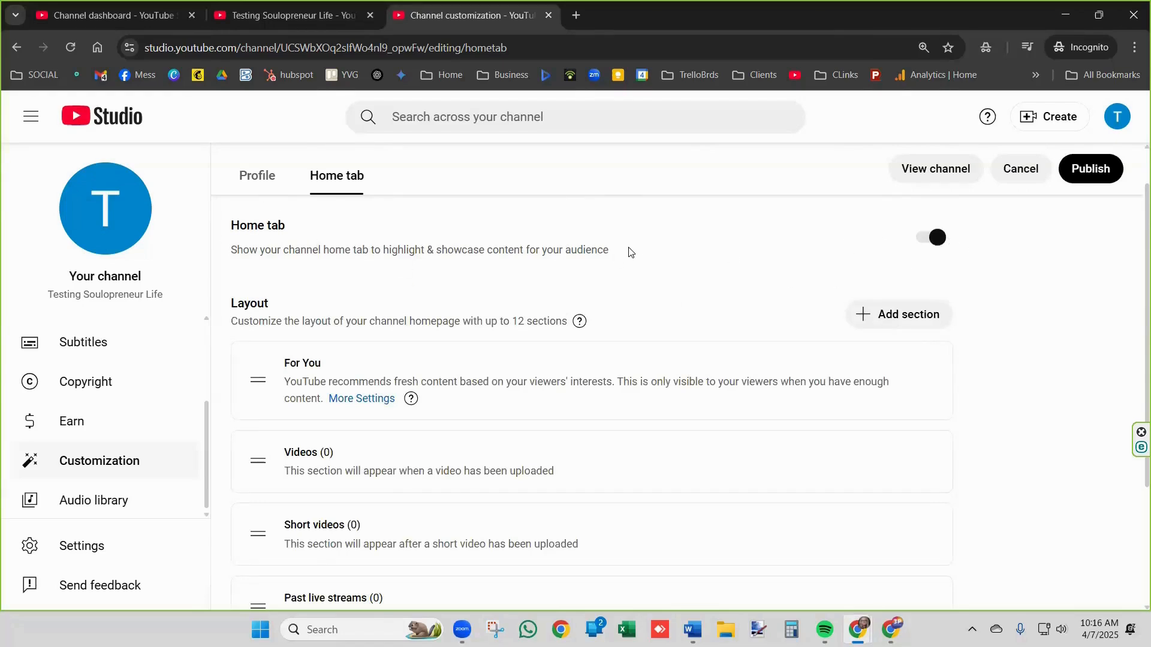
# Remove the Created playlists section from Testing Soulopreneur Life's home page layout
pyautogui.scroll(-2, 629, 251)
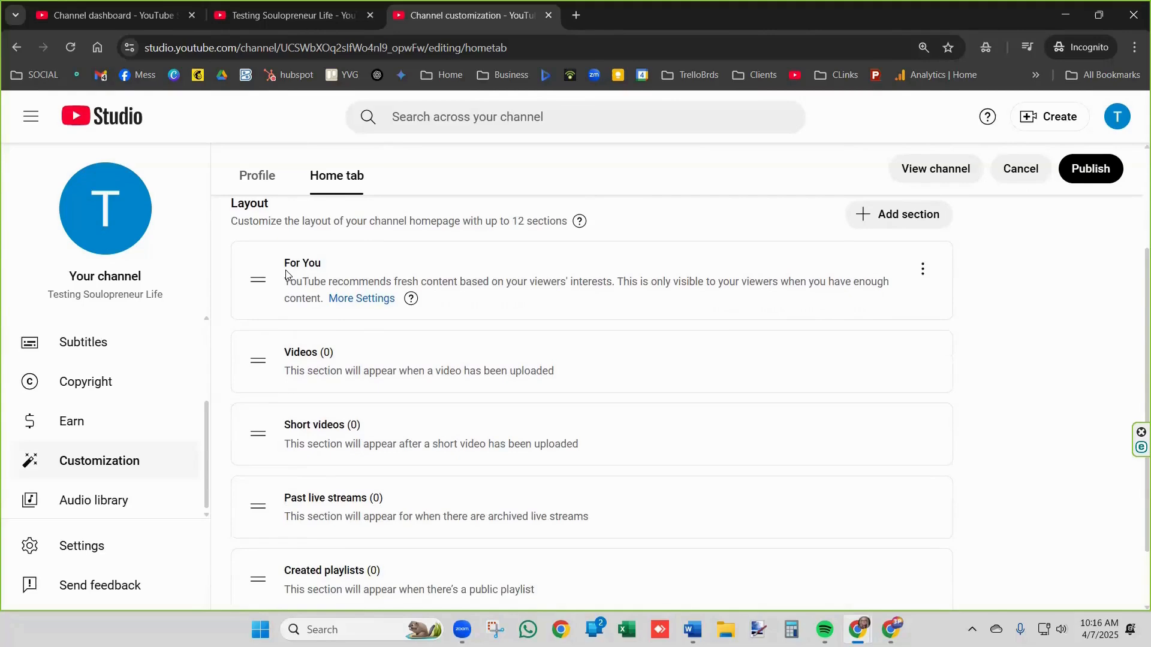
pyautogui.scroll(-1, 303, 494)
pyautogui.scroll(2, 301, 492)
pyautogui.scroll(1, 302, 491)
pyautogui.scroll(-3, 301, 491)
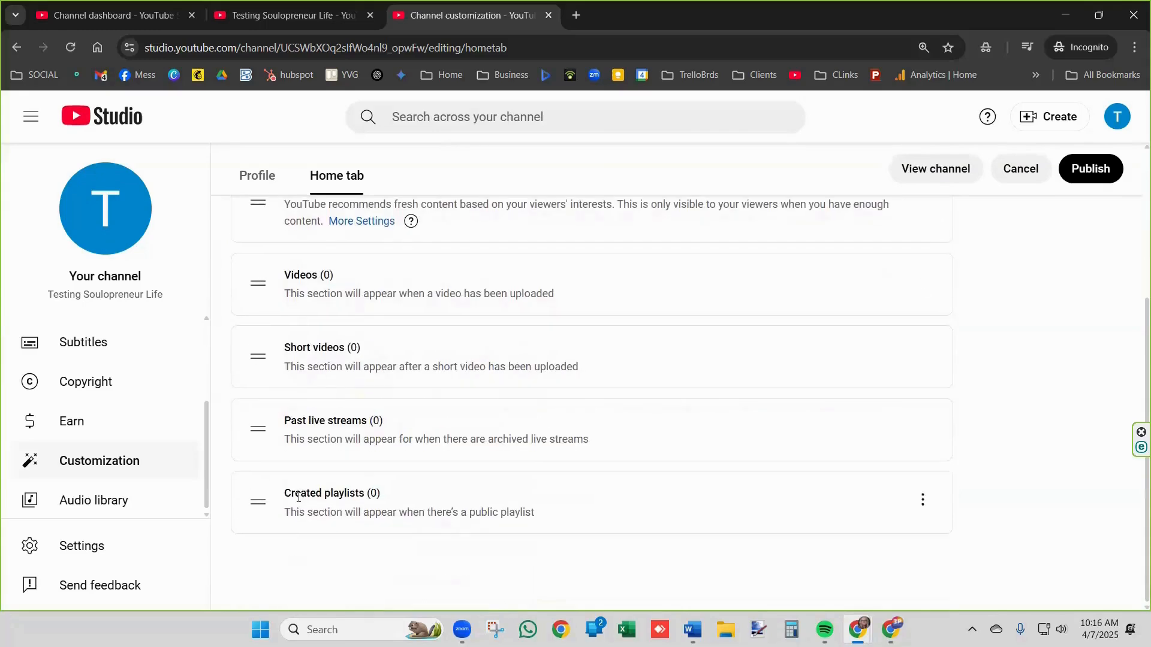
pyautogui.click(917, 514)
pyautogui.click(947, 510)
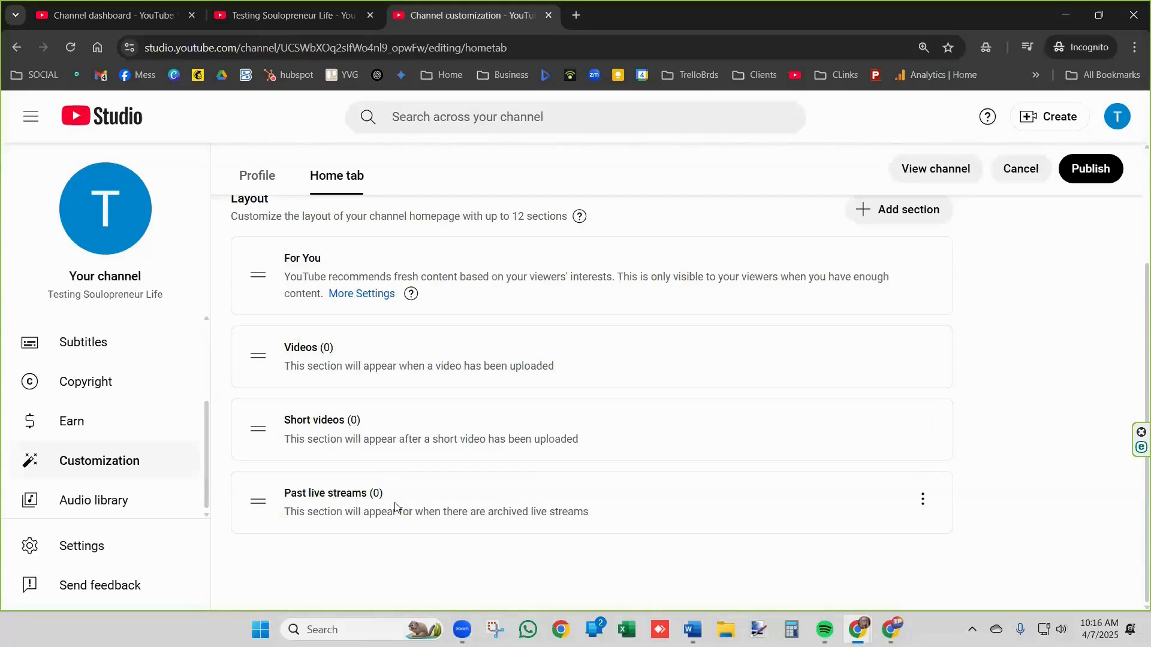
# Remove the Past live streams, Videos, For You and Short videos sections from the home page layout
pyautogui.click(922, 499)
pyautogui.click(962, 506)
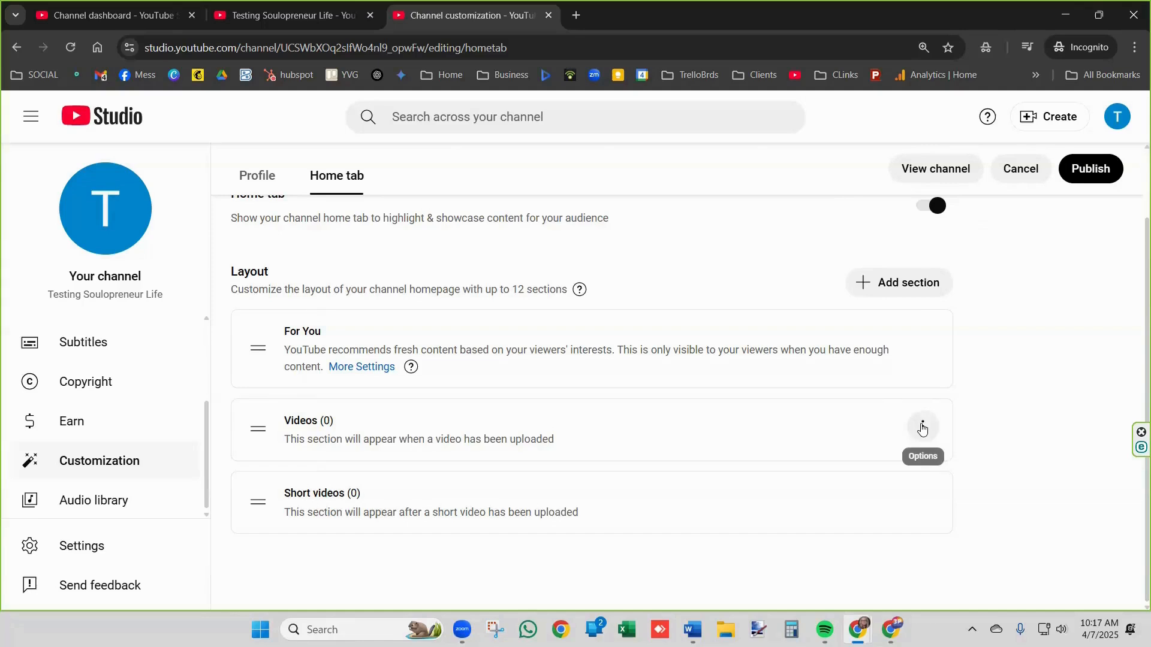
pyautogui.click(922, 427)
pyautogui.click(988, 432)
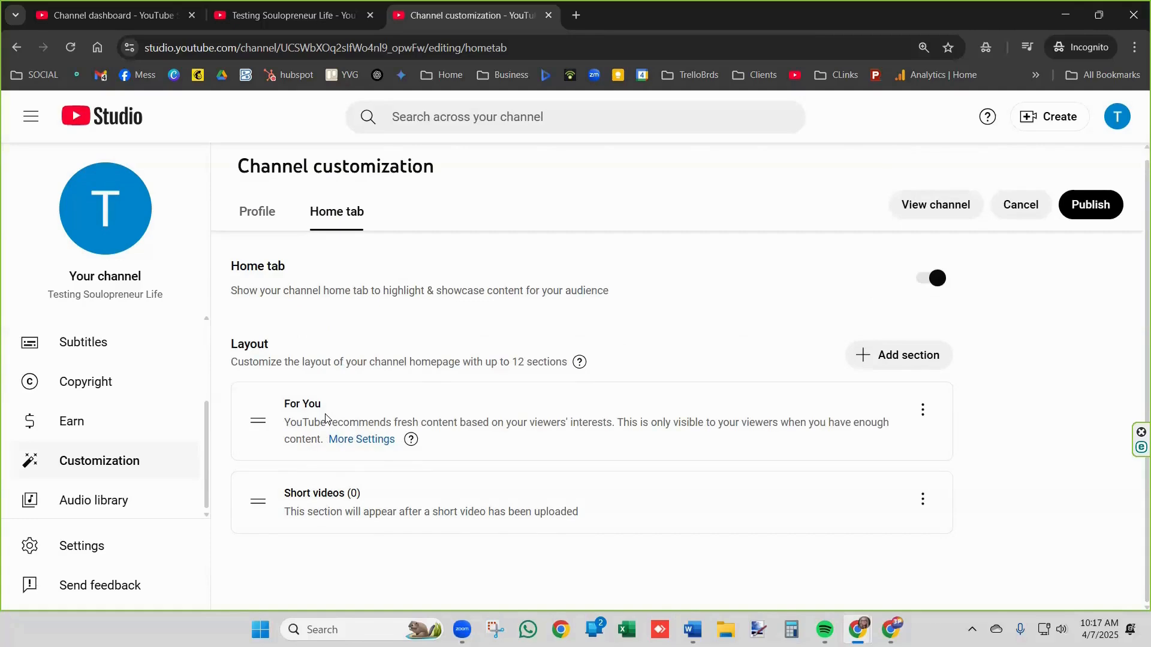
pyautogui.click(923, 413)
pyautogui.click(958, 417)
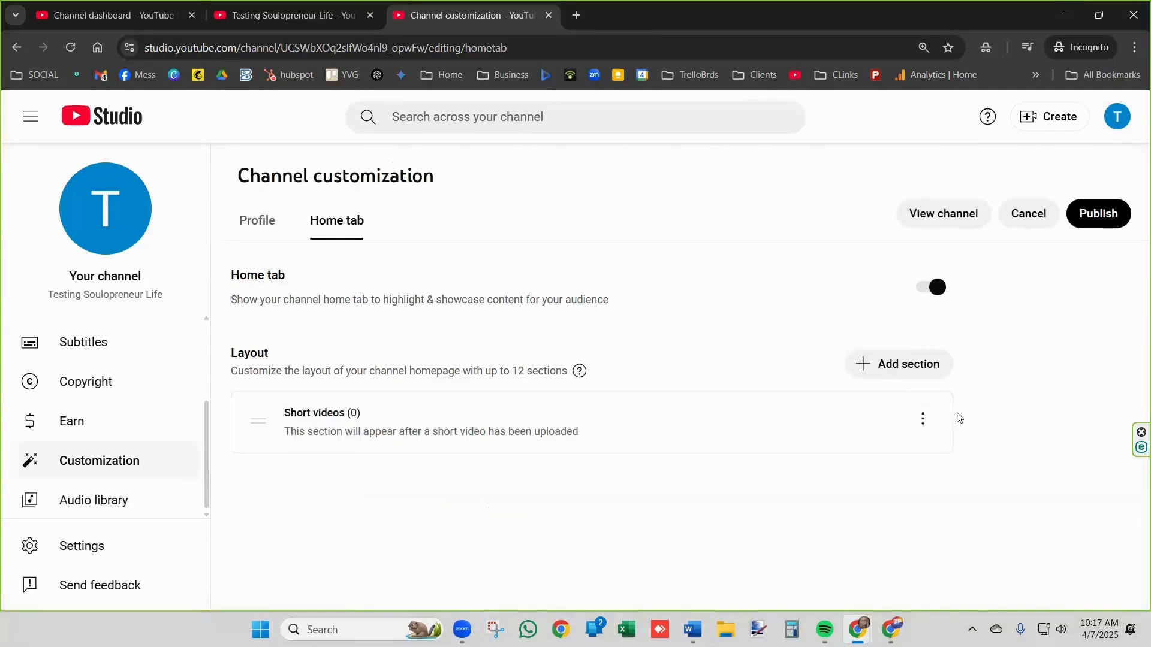
pyautogui.click(924, 420)
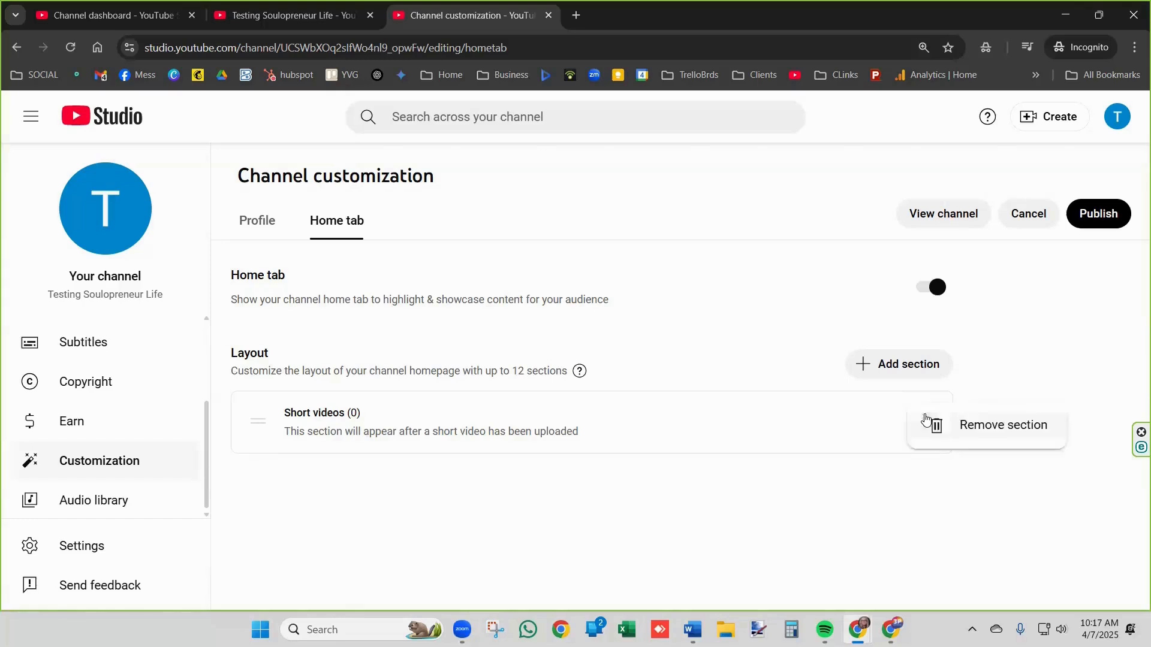
pyautogui.click(1009, 436)
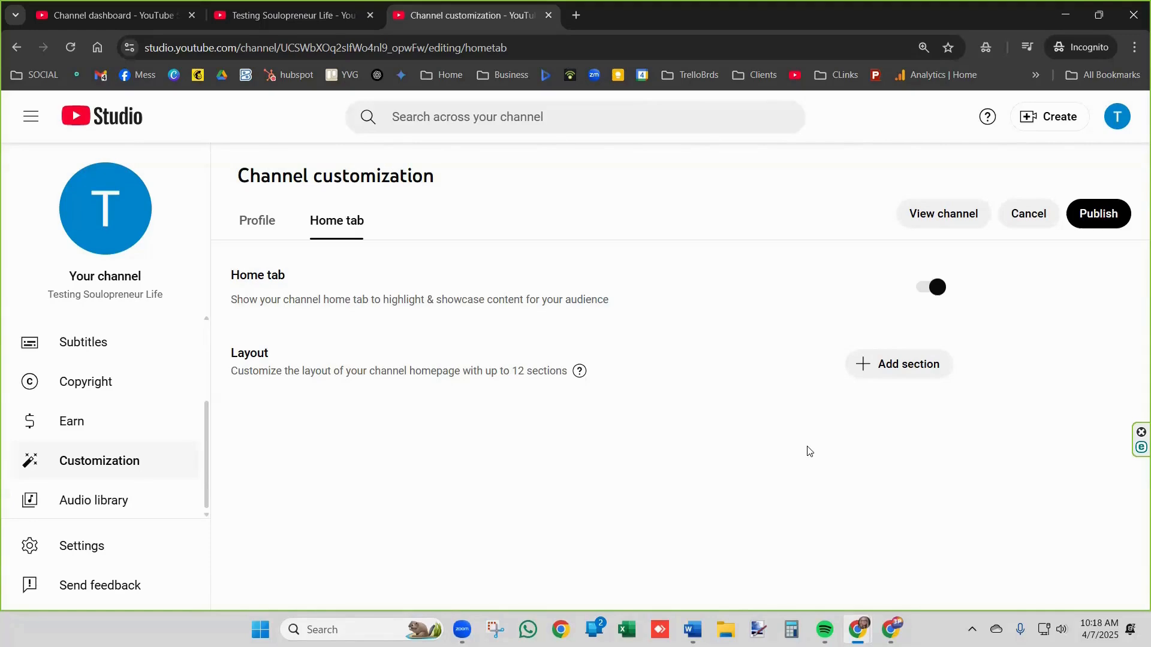
# Add a single playlist section featuring Introduction to the three Principles to the home page layout
pyautogui.click(885, 360)
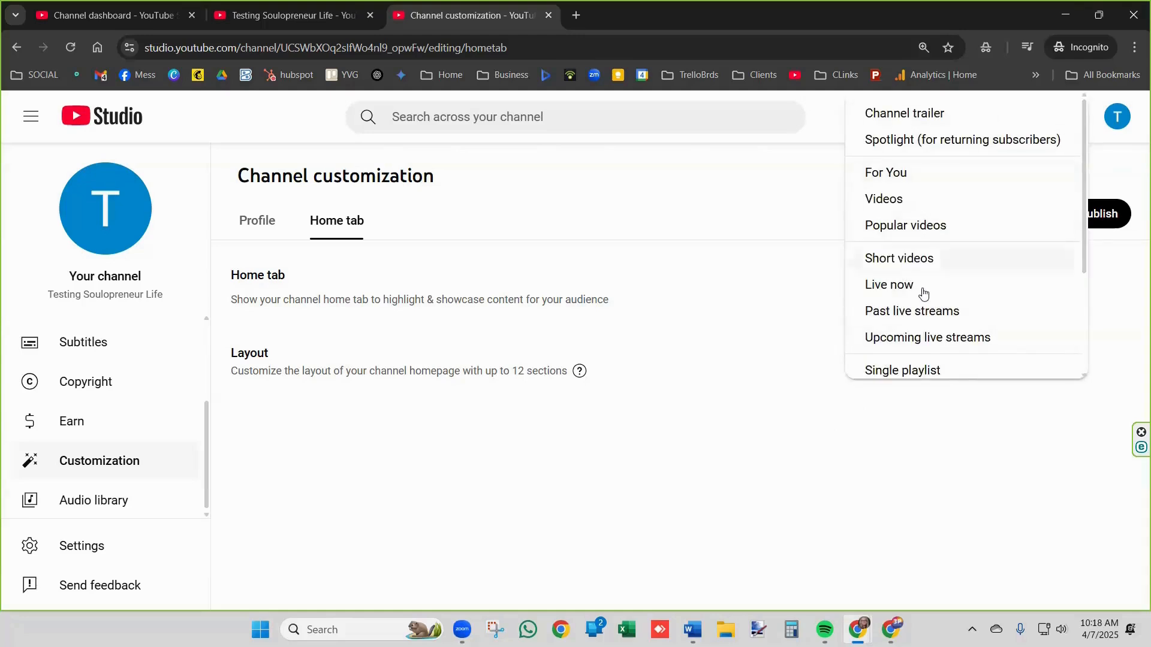
pyautogui.scroll(-1, 909, 346)
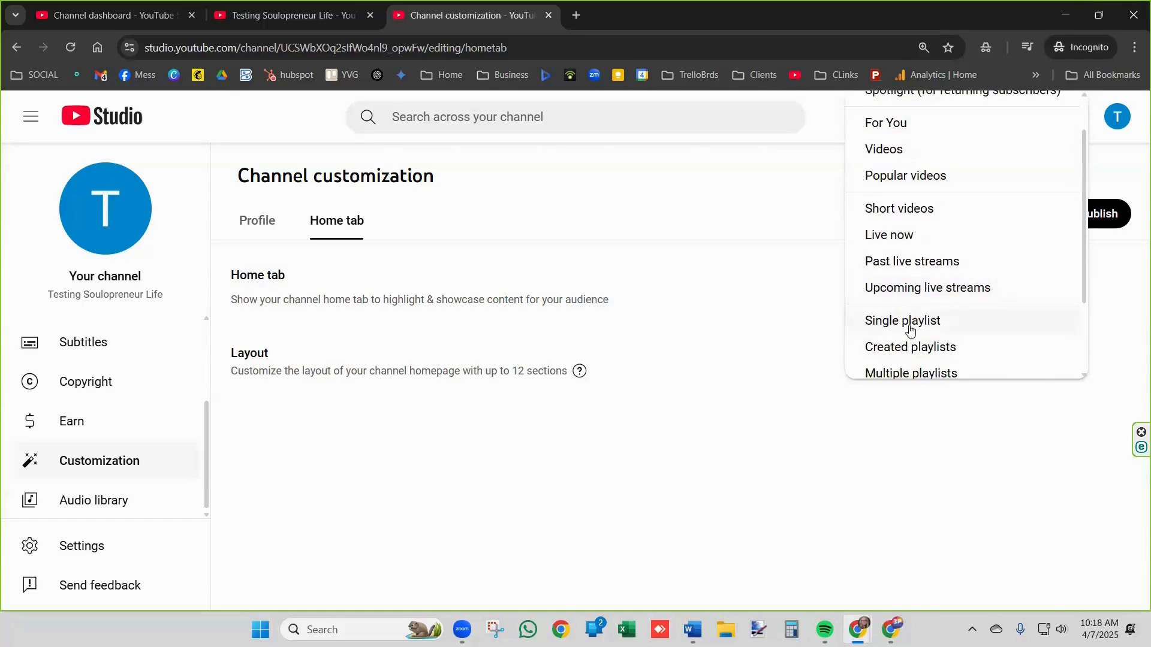
pyautogui.click(910, 331)
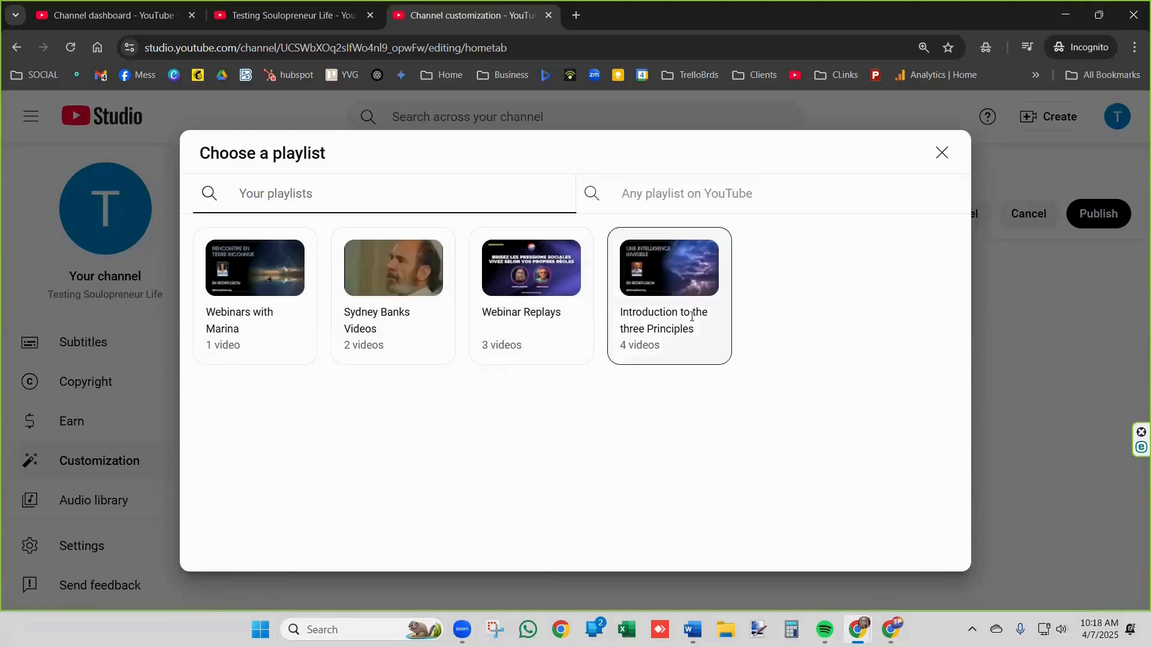
pyautogui.click(691, 254)
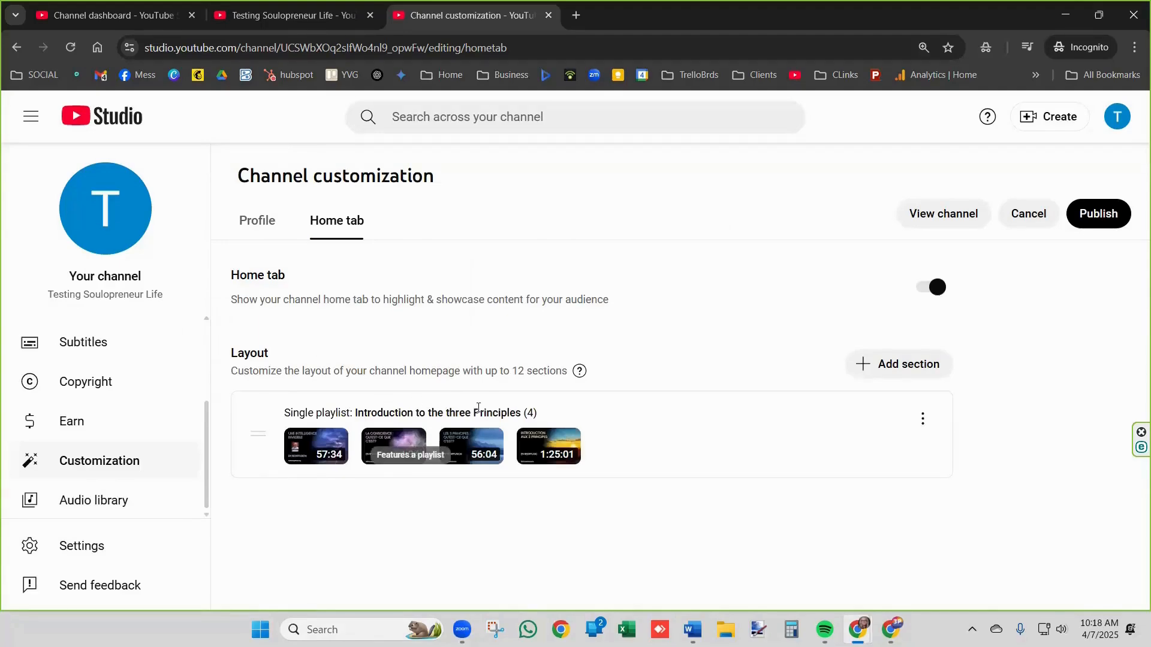
# Add a single playlist section featuring Webinar Replays to the layout
pyautogui.click(868, 367)
pyautogui.click(871, 372)
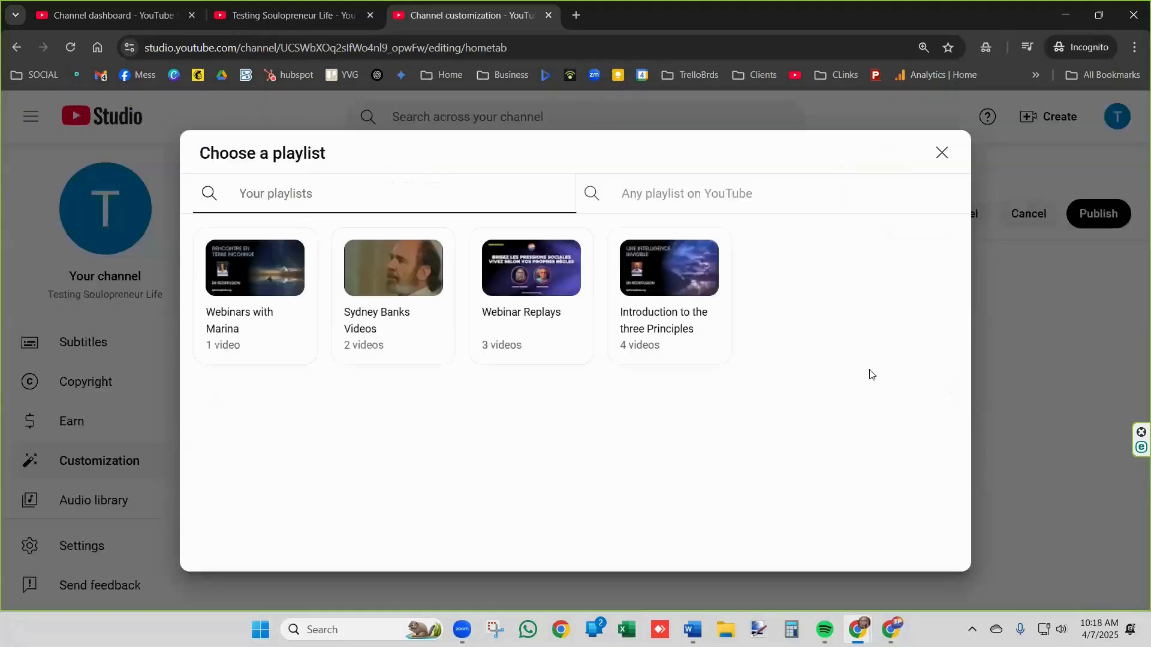
pyautogui.click(537, 280)
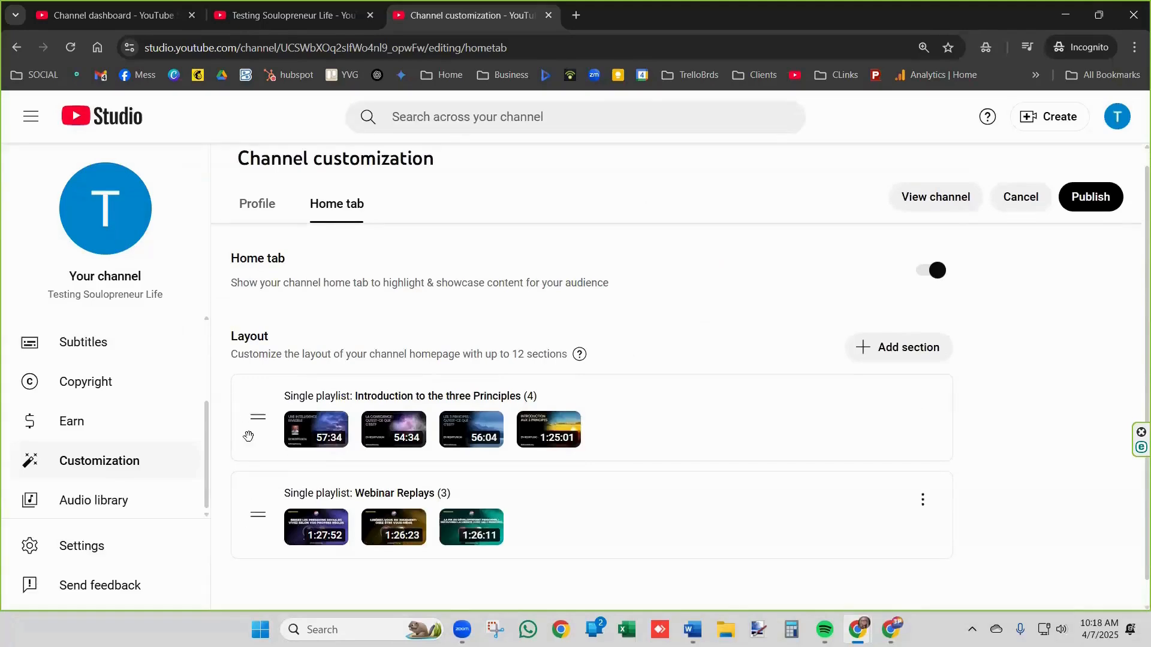
# Add a single playlist section featuring the channel's one-video webinars playlist
pyautogui.click(862, 353)
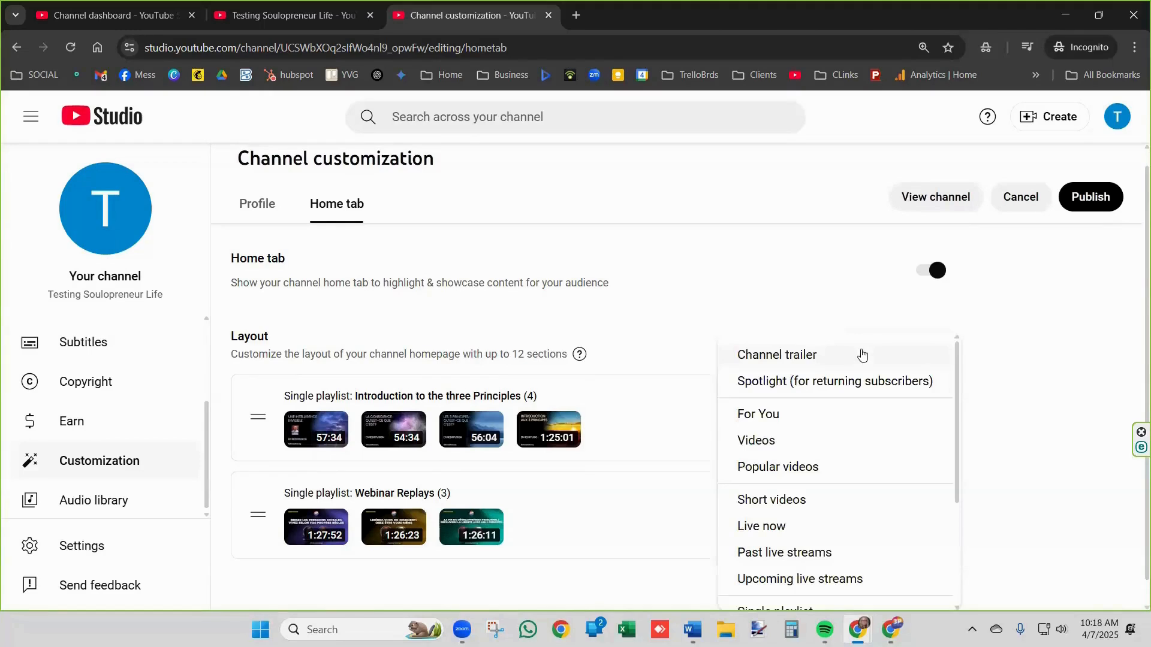
pyautogui.scroll(-2, 815, 496)
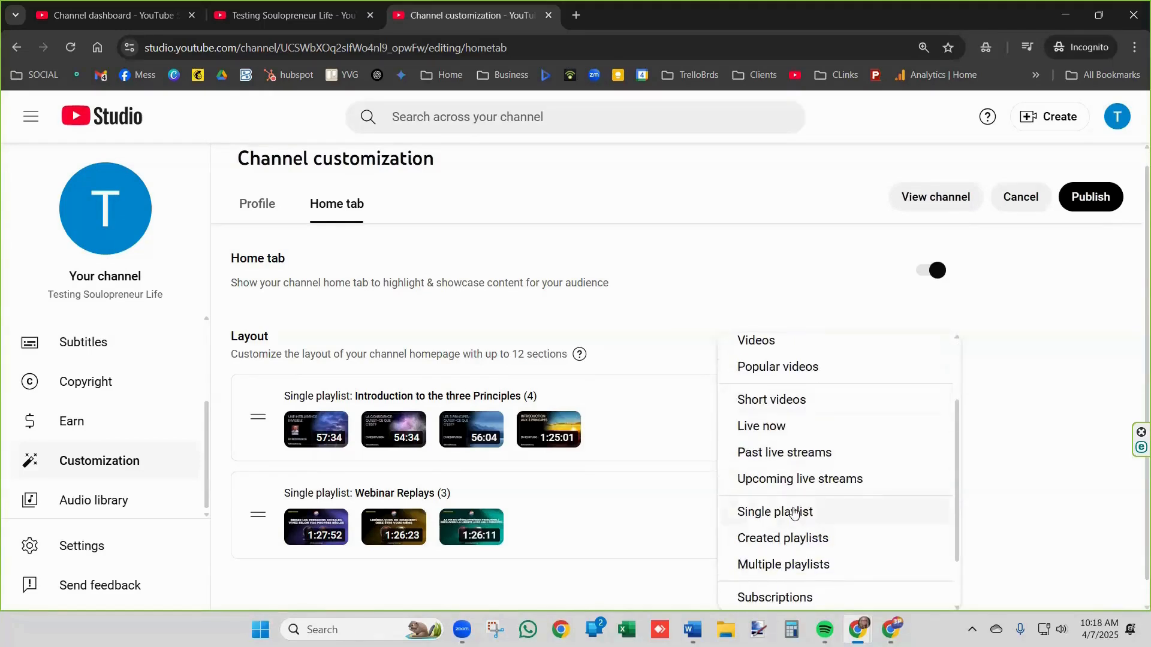
pyautogui.click(795, 511)
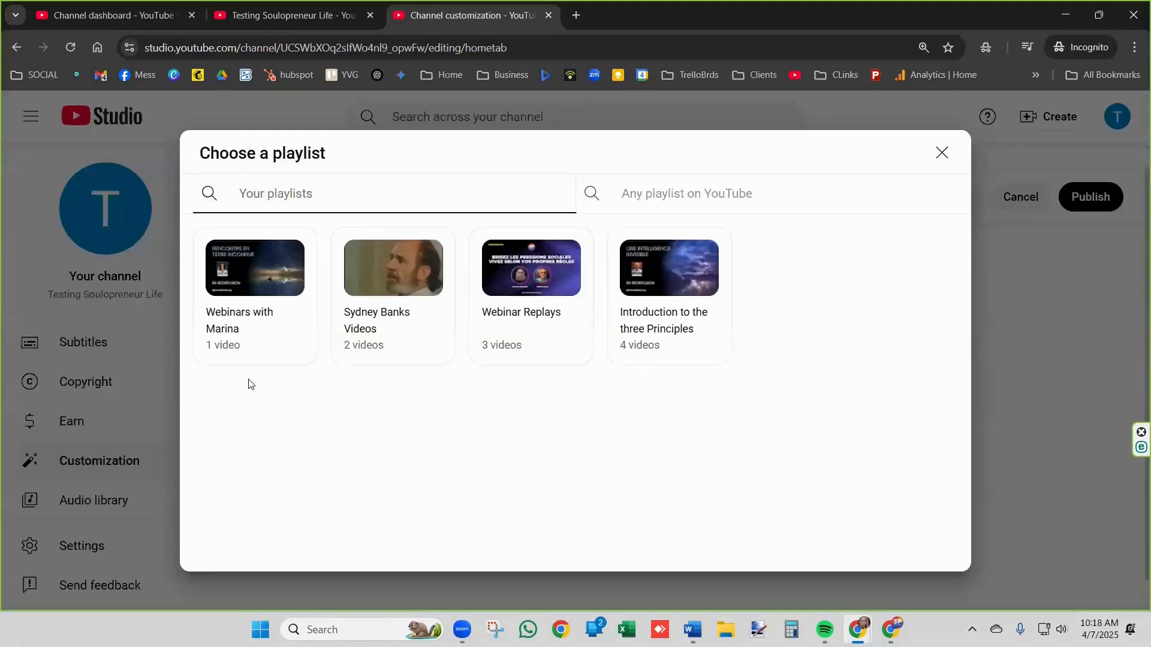
pyautogui.click(251, 316)
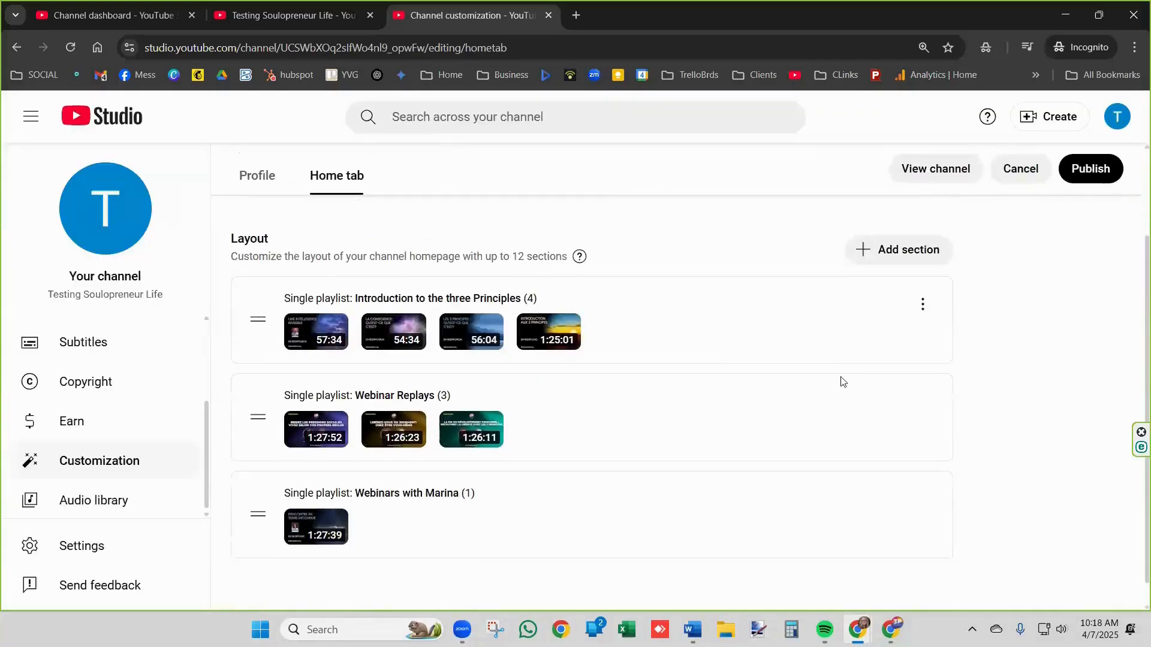
# Add a single playlist section featuring Sydney Banks Videos to the home page layout
pyautogui.click(908, 266)
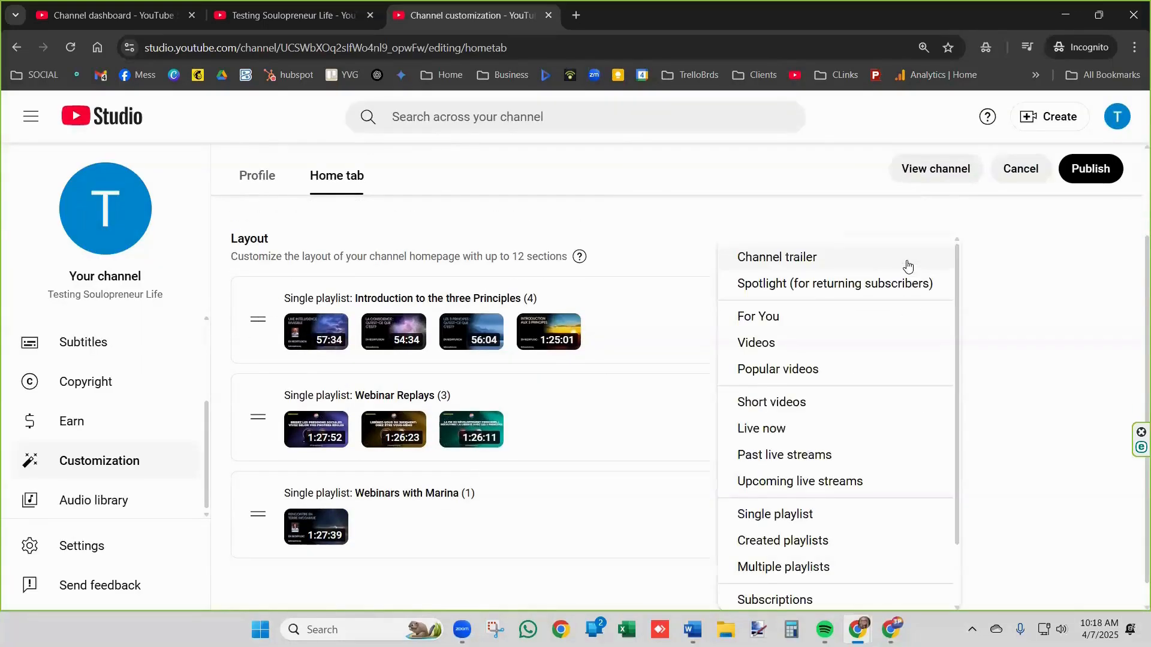
pyautogui.scroll(-1, 854, 476)
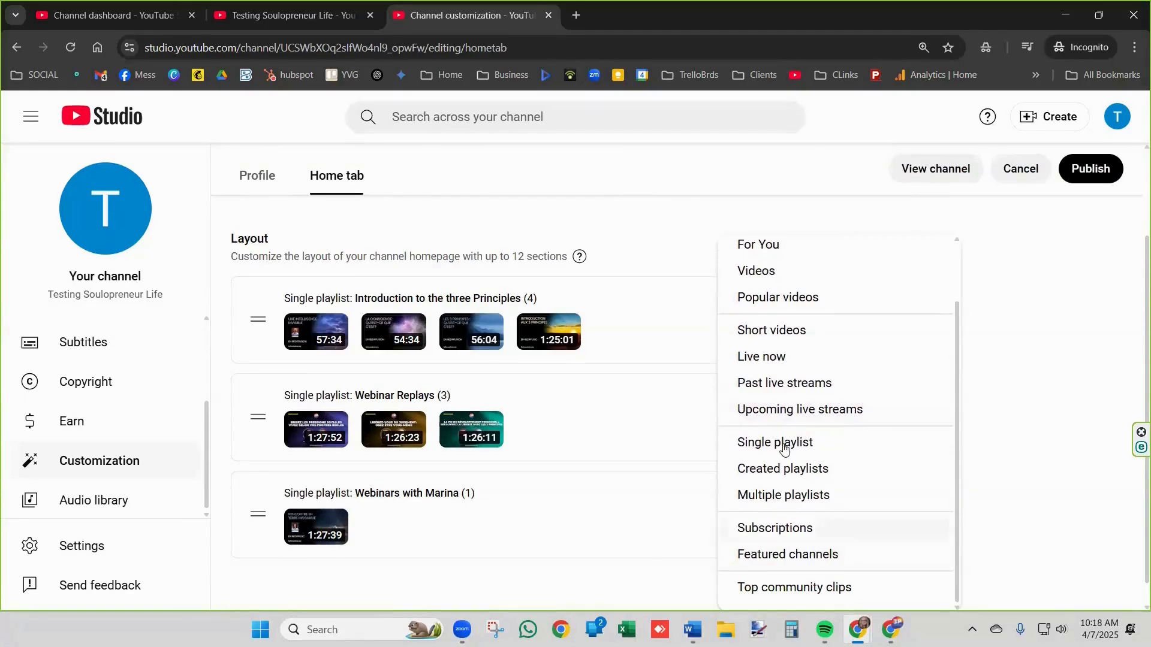
pyautogui.click(782, 444)
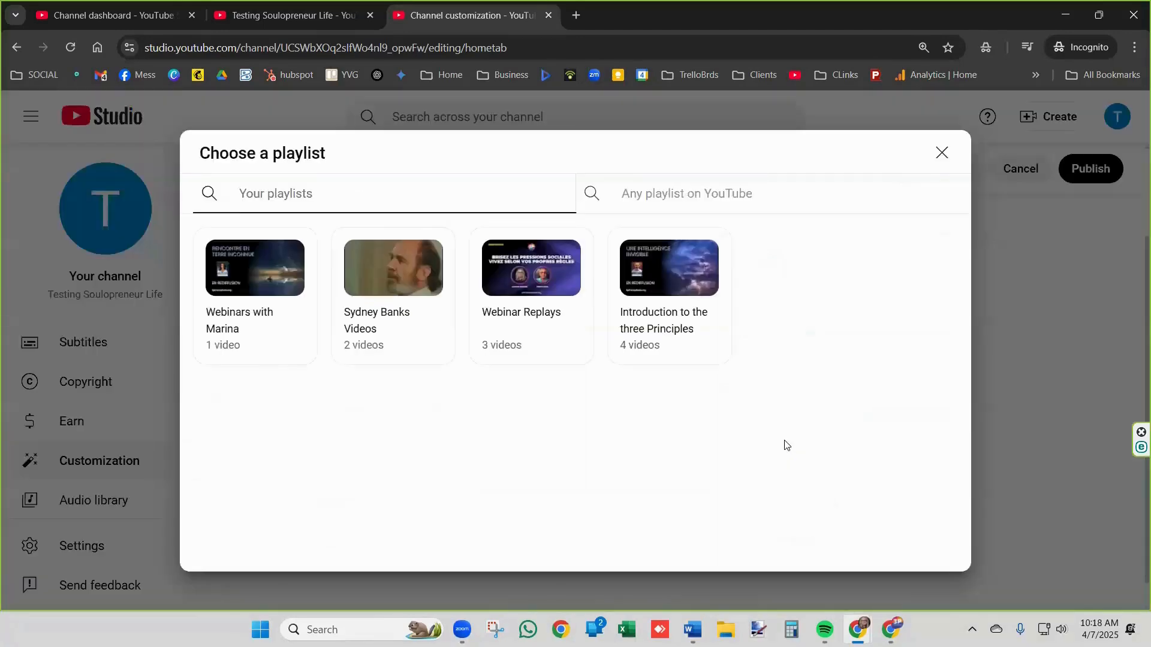
pyautogui.click(397, 302)
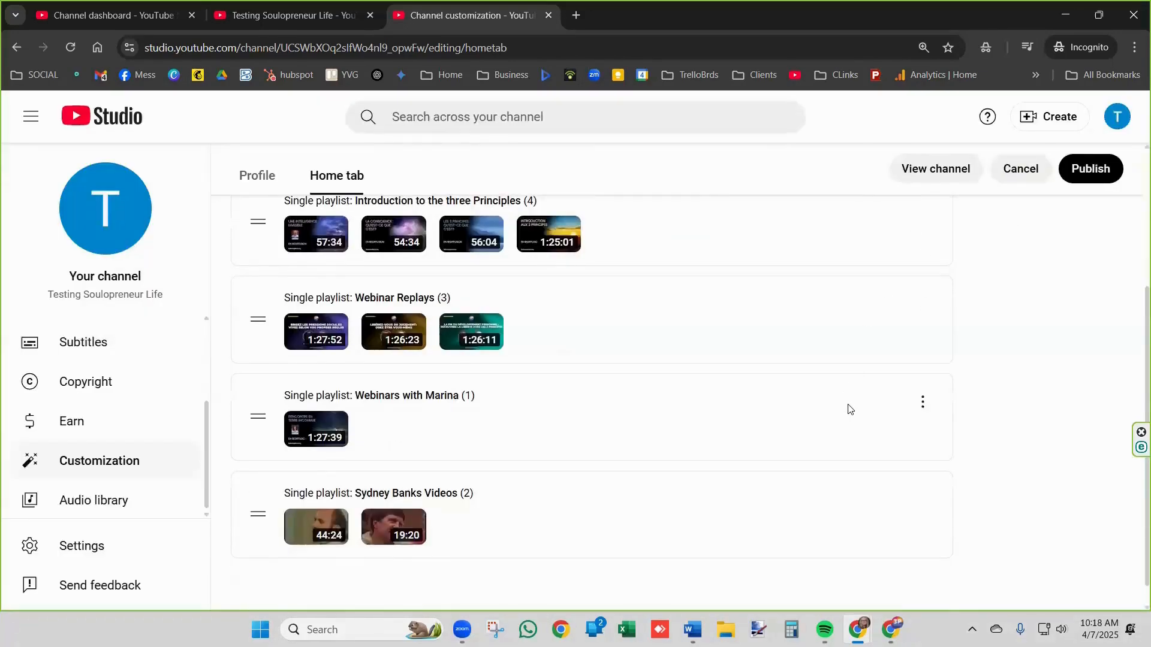
# Start a featured channels section for the home page and title it "Channels you may like"
pyautogui.scroll(2, 848, 408)
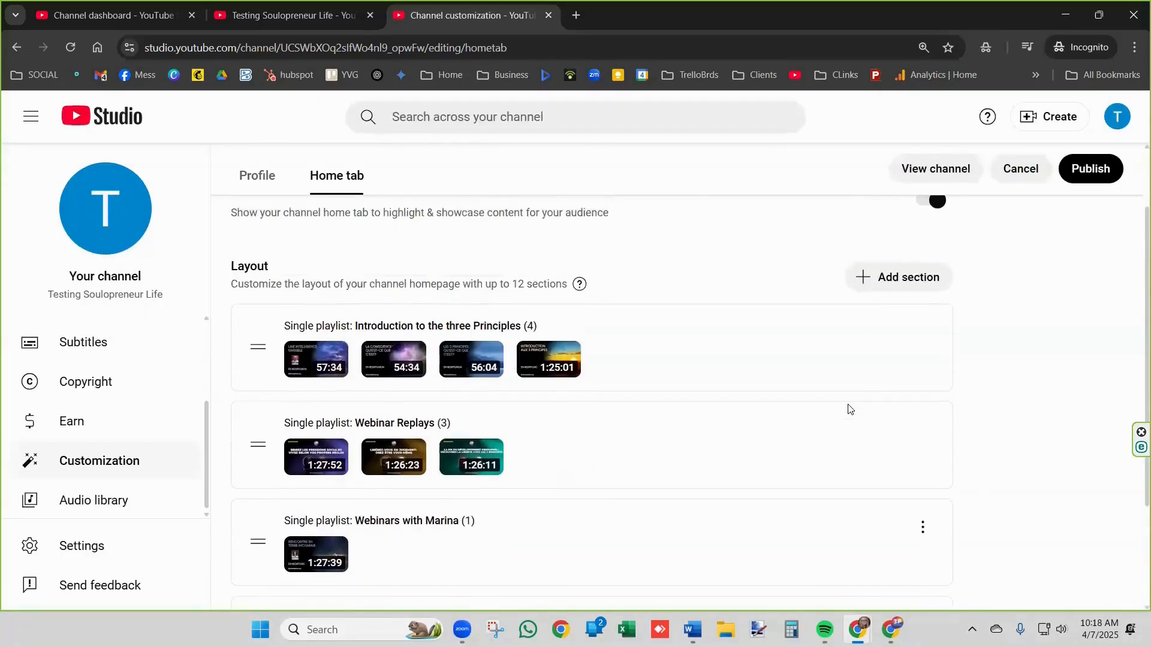
pyautogui.click(898, 279)
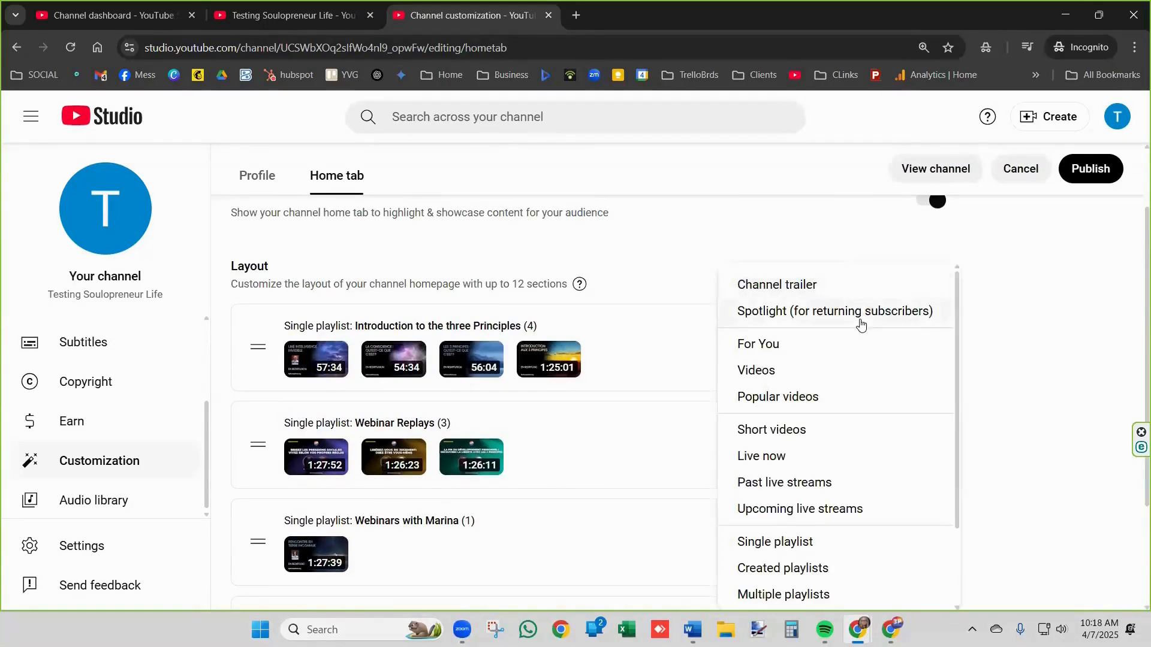
pyautogui.scroll(-2, 848, 406)
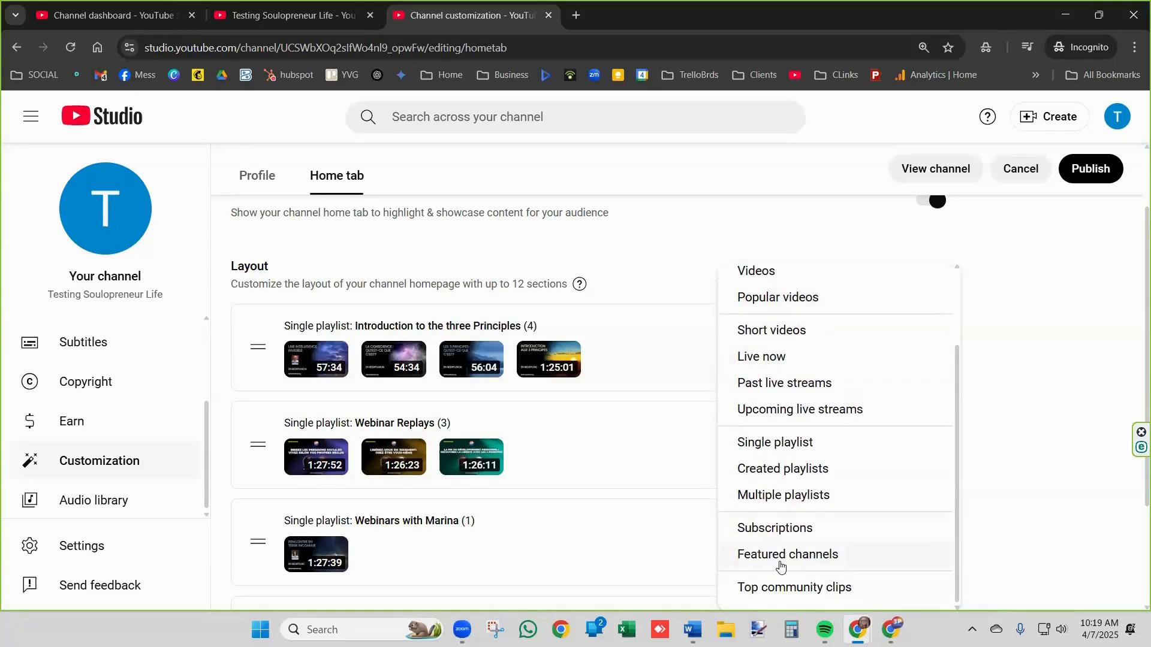
pyautogui.click(780, 565)
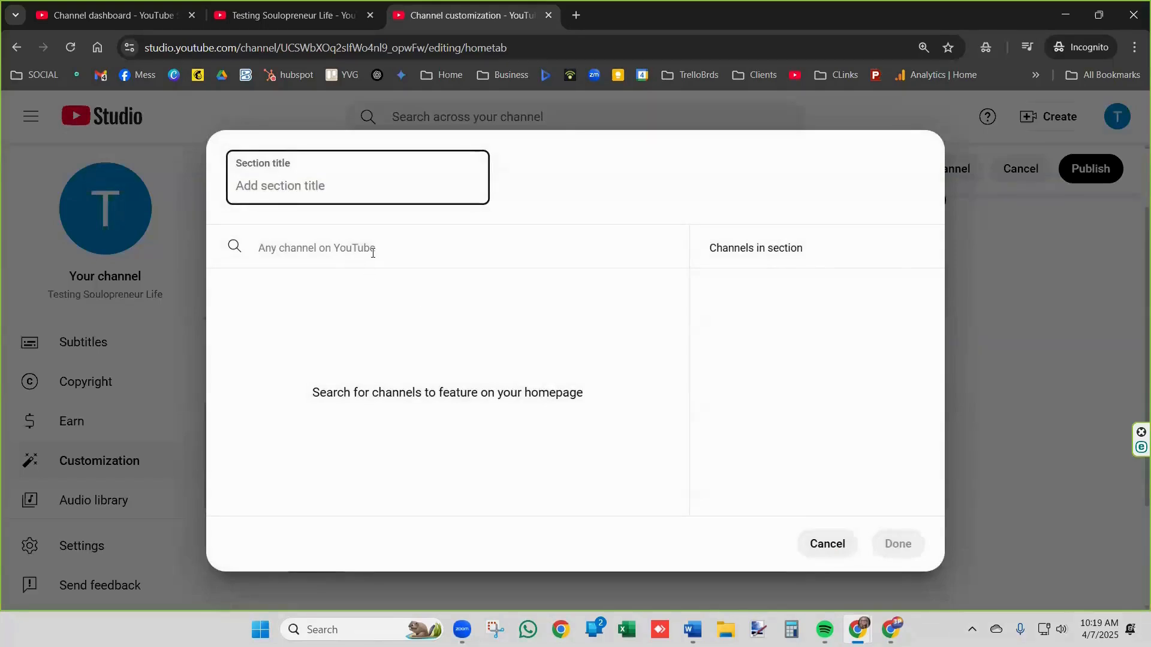
pyautogui.write('3pgc')
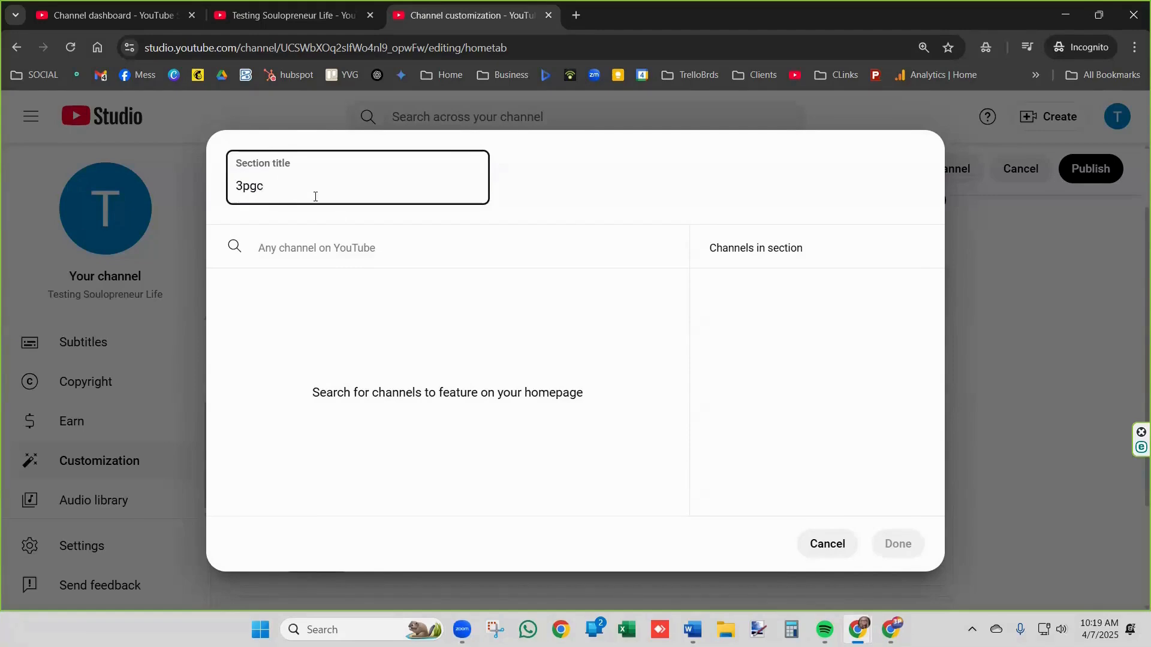
pyautogui.doubleClick(259, 178)
pyautogui.write('c')
pyautogui.press('BackSpace')
pyautogui.write('Channels you may like')
# Search for 3PGC, include the Three Principles Global Community and Sydney Banks channels in the section, and save it
pyautogui.click(299, 255)
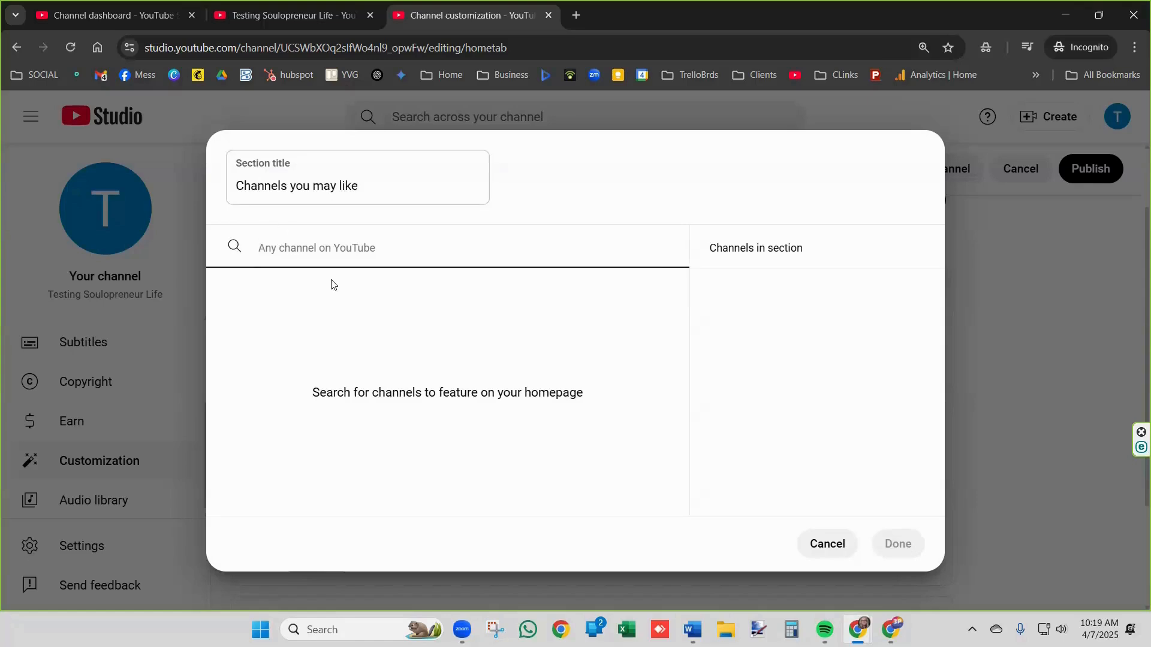
pyautogui.write('4')
pyautogui.press('BackSpace')
pyautogui.write('3PGC')
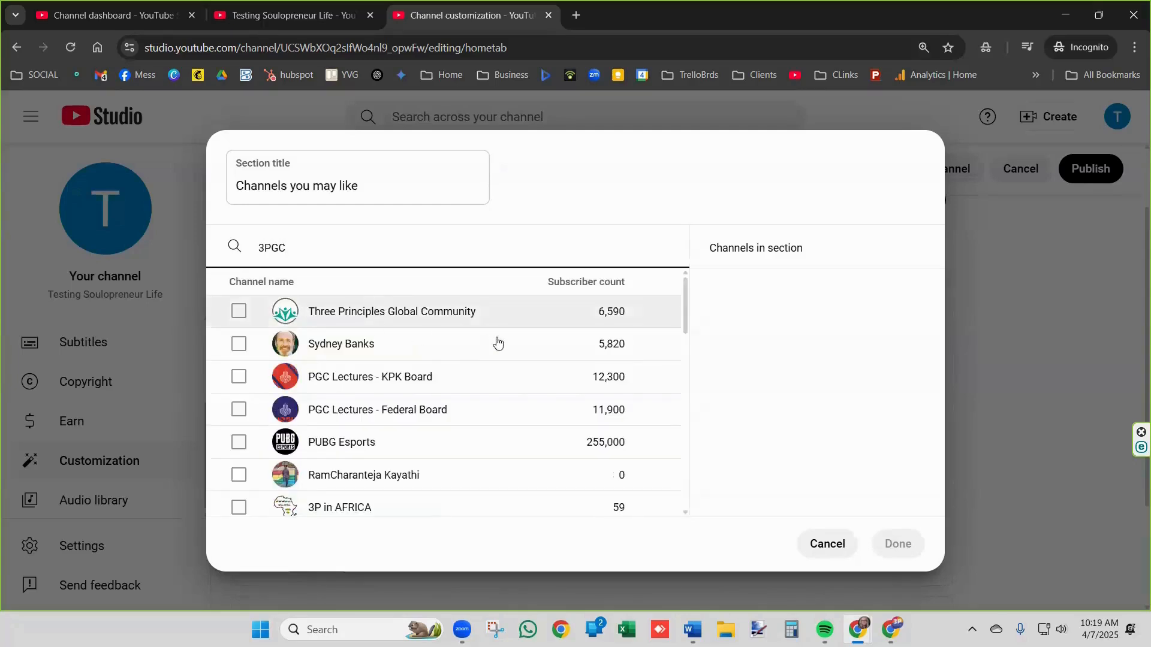
pyautogui.click(239, 311)
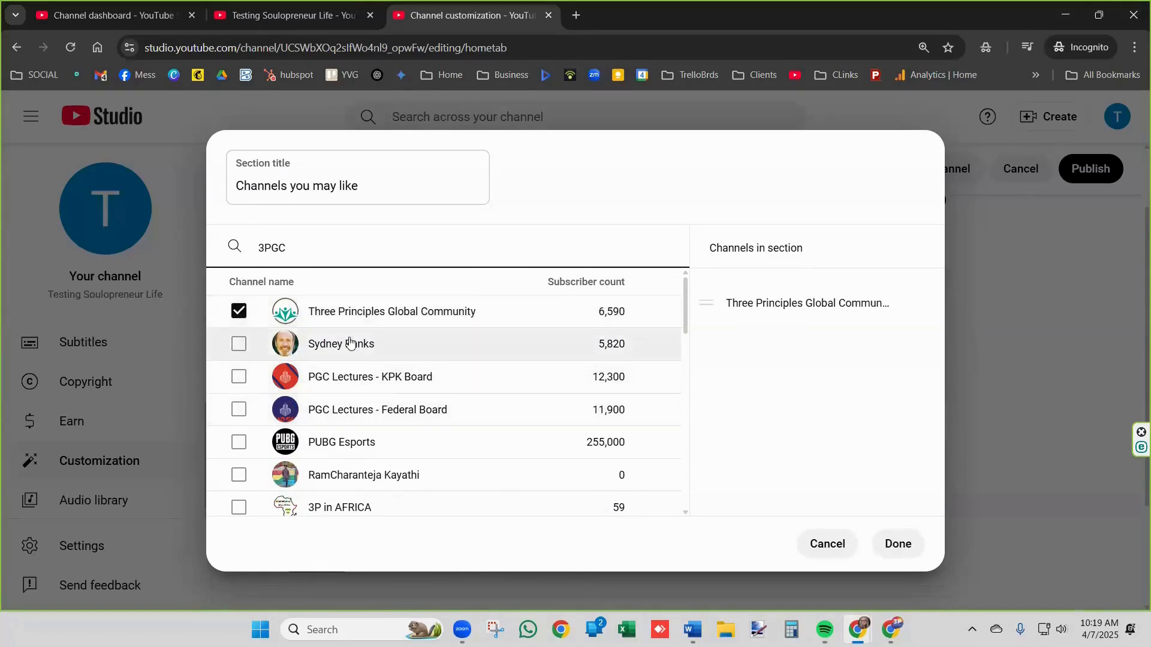
pyautogui.click(239, 341)
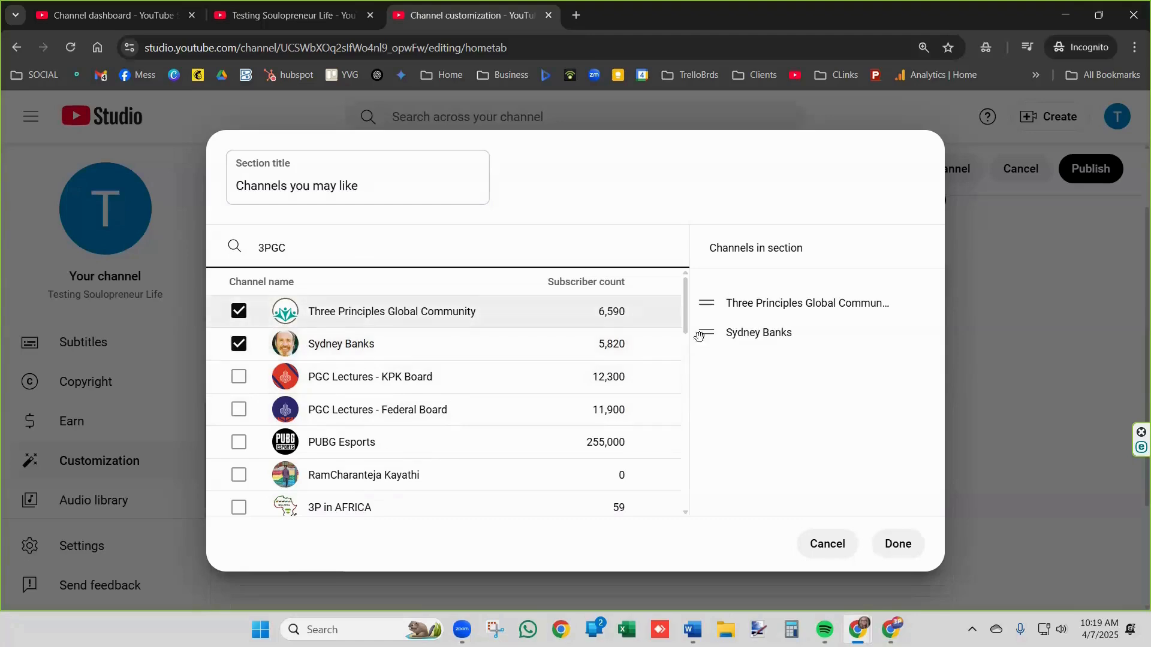
pyautogui.click(896, 543)
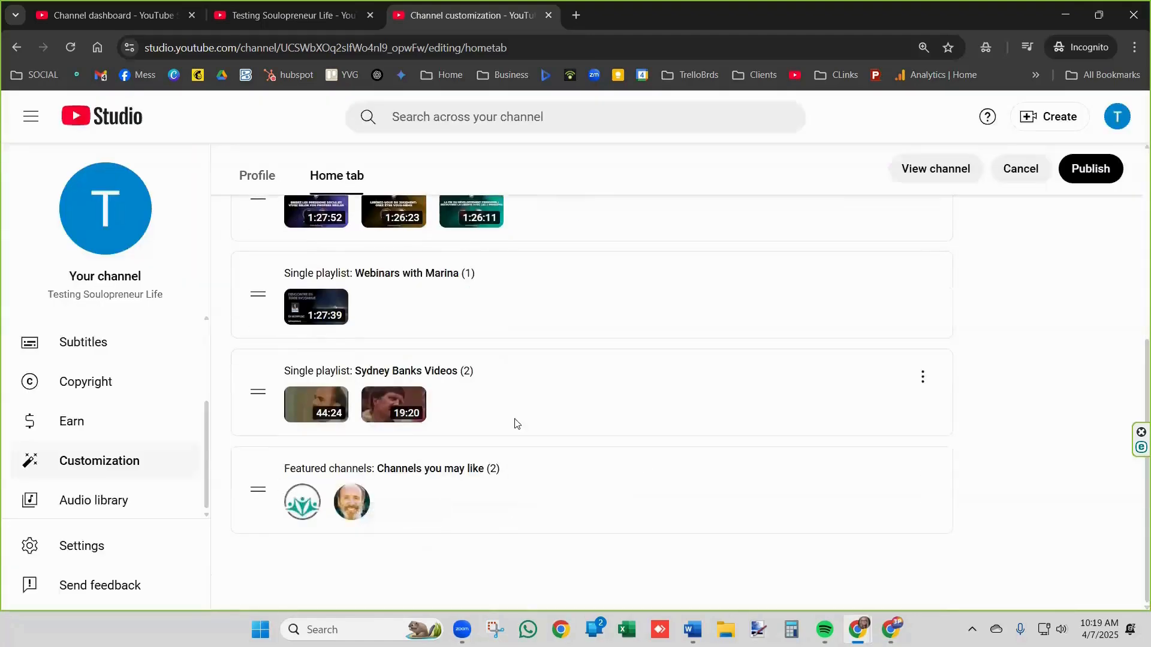
# Publish the home page layout and view the channel's Home page to check its playlist and featured channel sections
pyautogui.scroll(5, 516, 423)
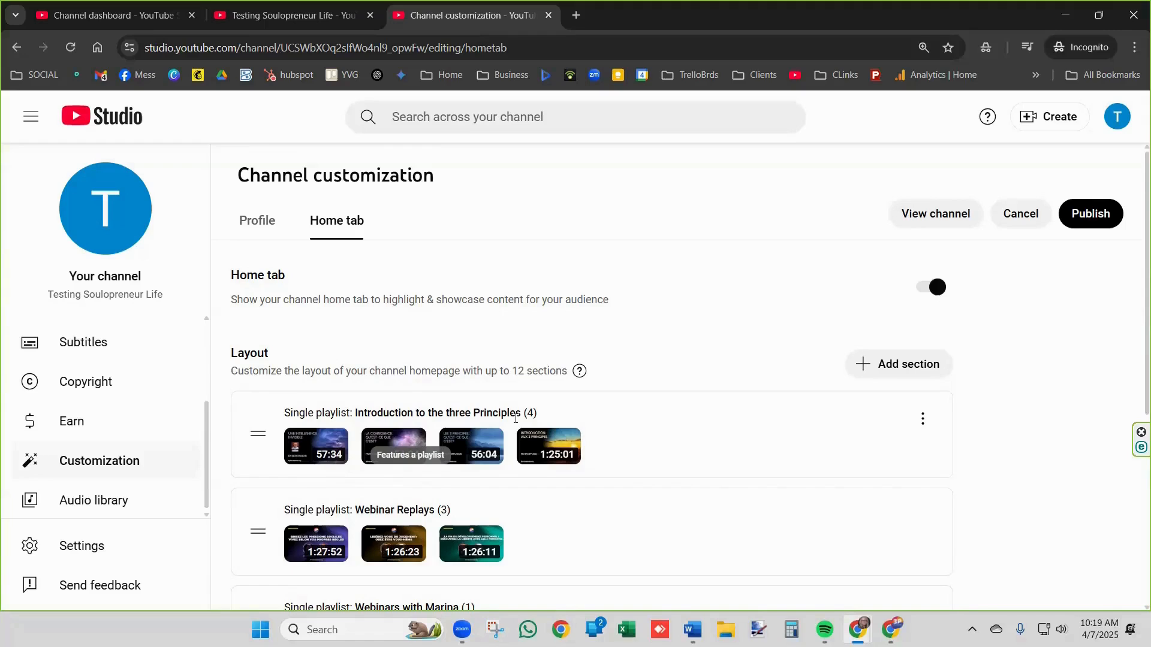
pyautogui.click(1080, 227)
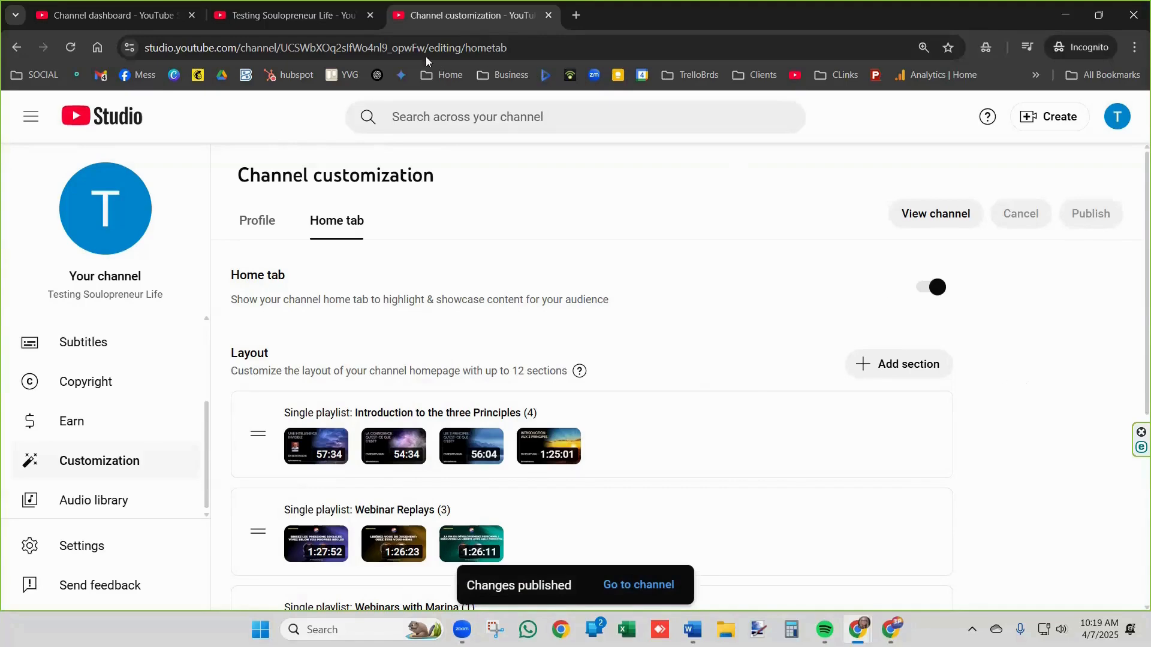
pyautogui.click(953, 227)
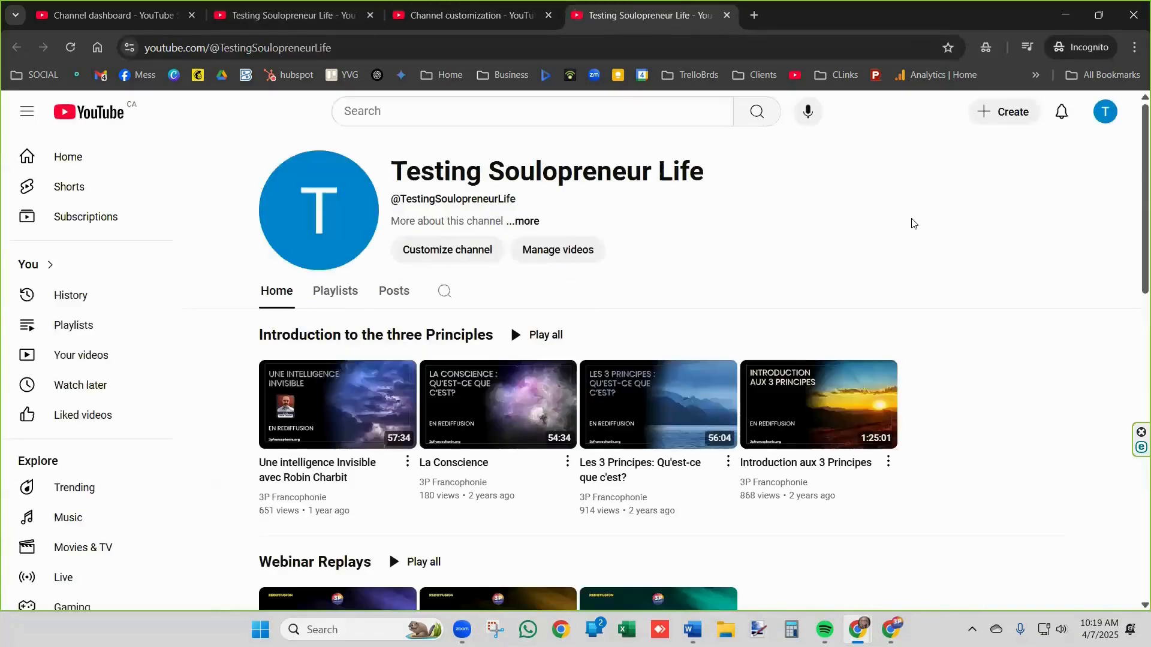
pyautogui.scroll(-7, 913, 223)
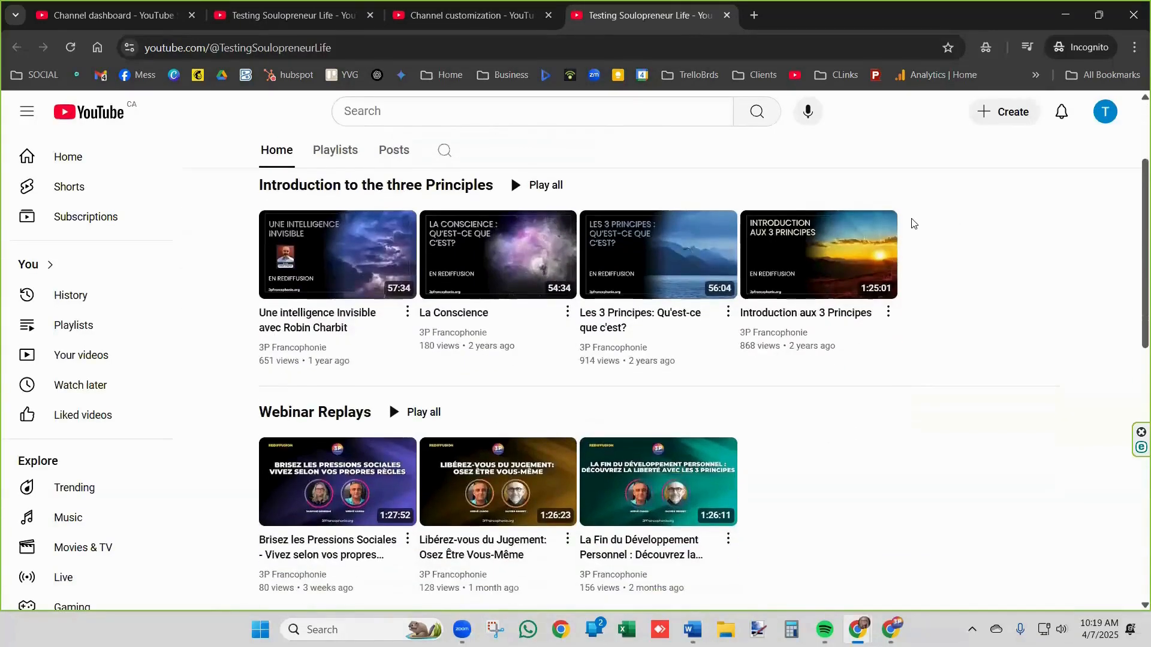
pyautogui.scroll(-7, 913, 223)
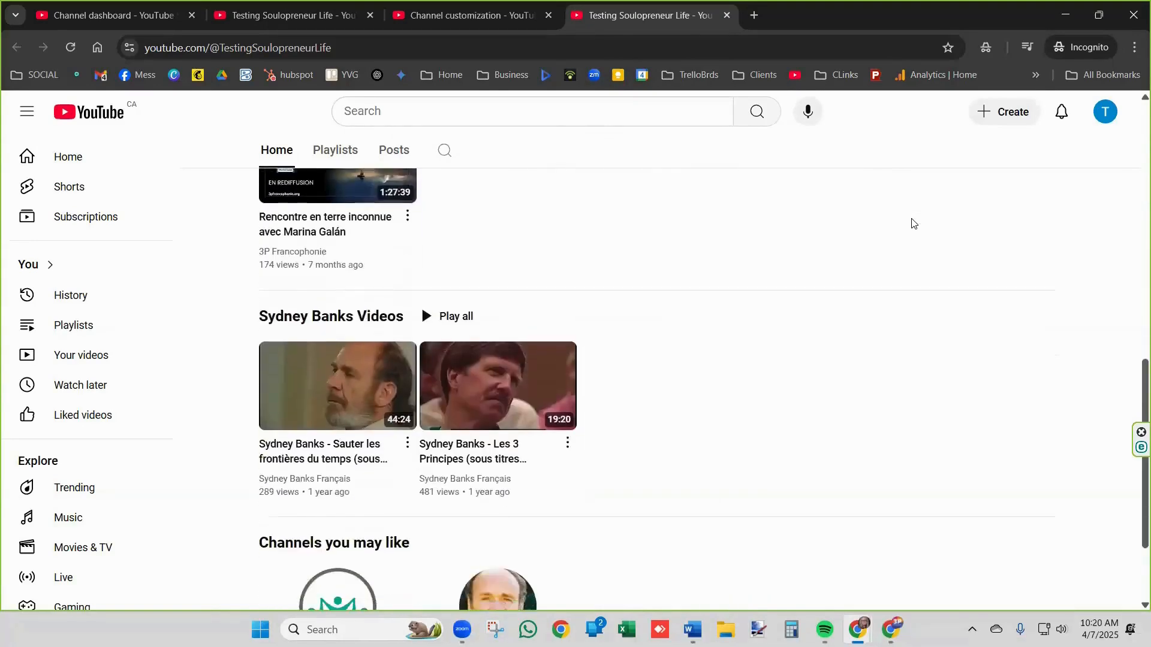
pyautogui.scroll(5, 913, 223)
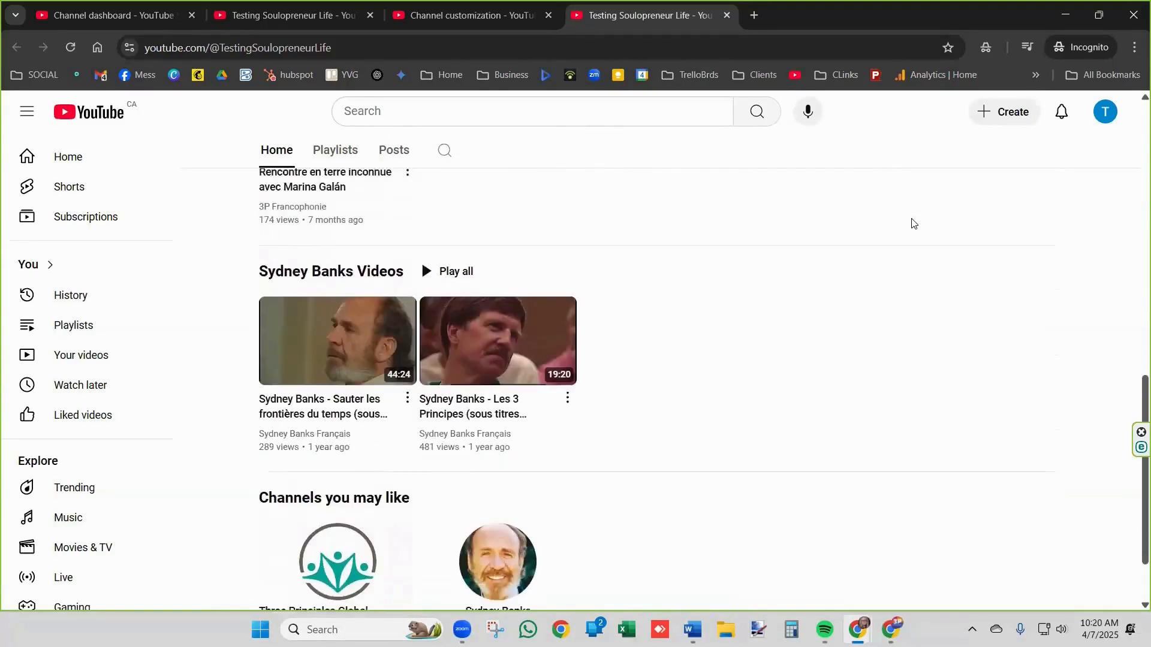
# Move the Sydney Banks Videos section up one place, move "Channels you may like" directly below Webinar Replays, and publish the reordered home layout
pyautogui.scroll(1, 913, 222)
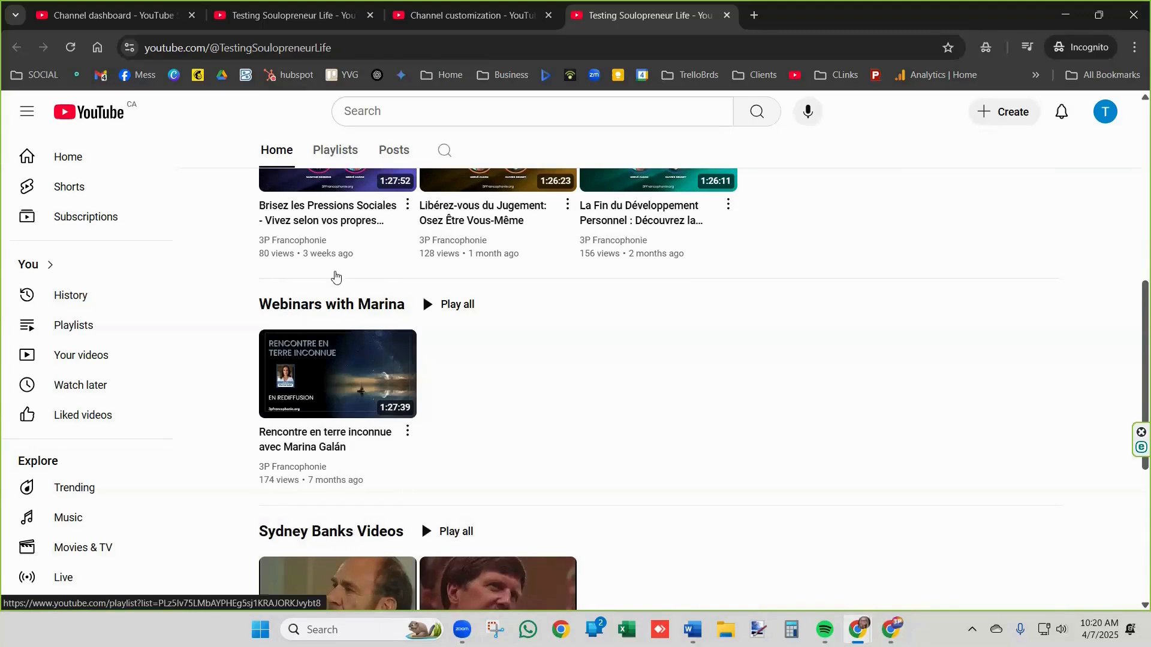
pyautogui.click(473, 17)
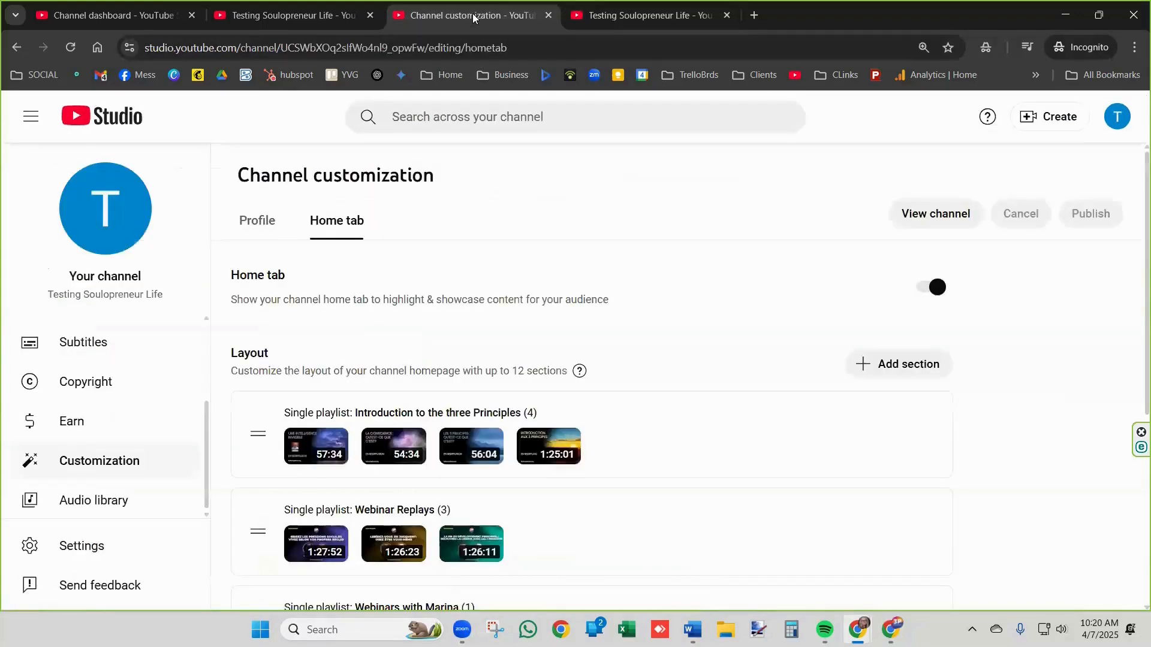
pyautogui.scroll(-4, 485, 236)
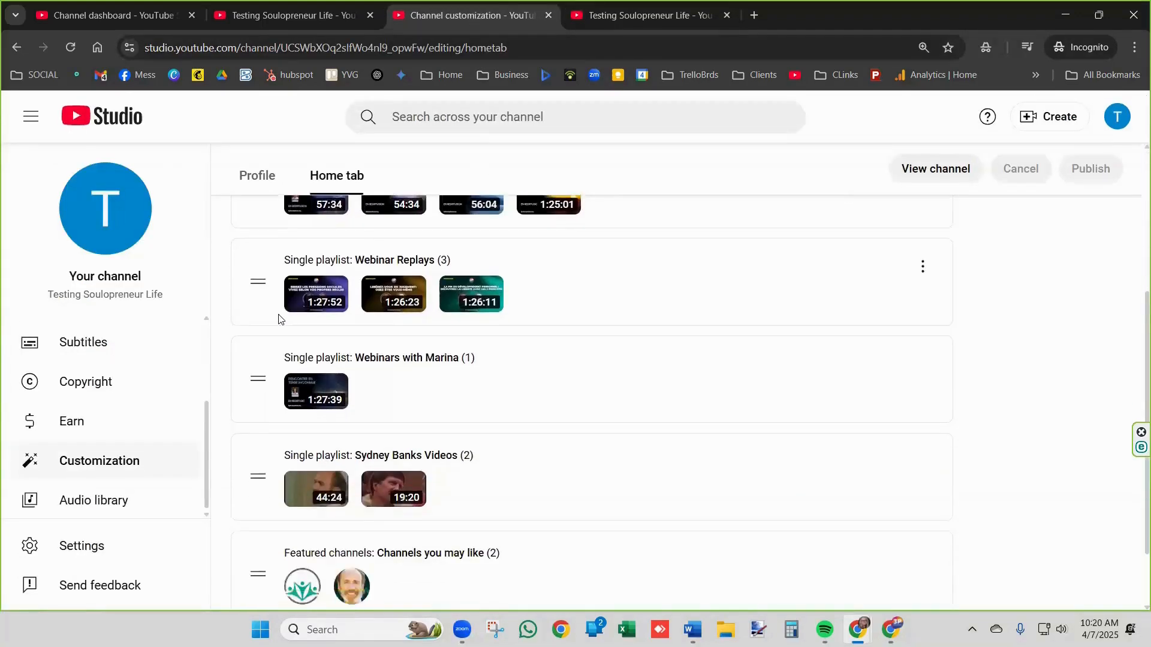
pyautogui.moveTo(259, 472); pyautogui.dragTo(279, 381)
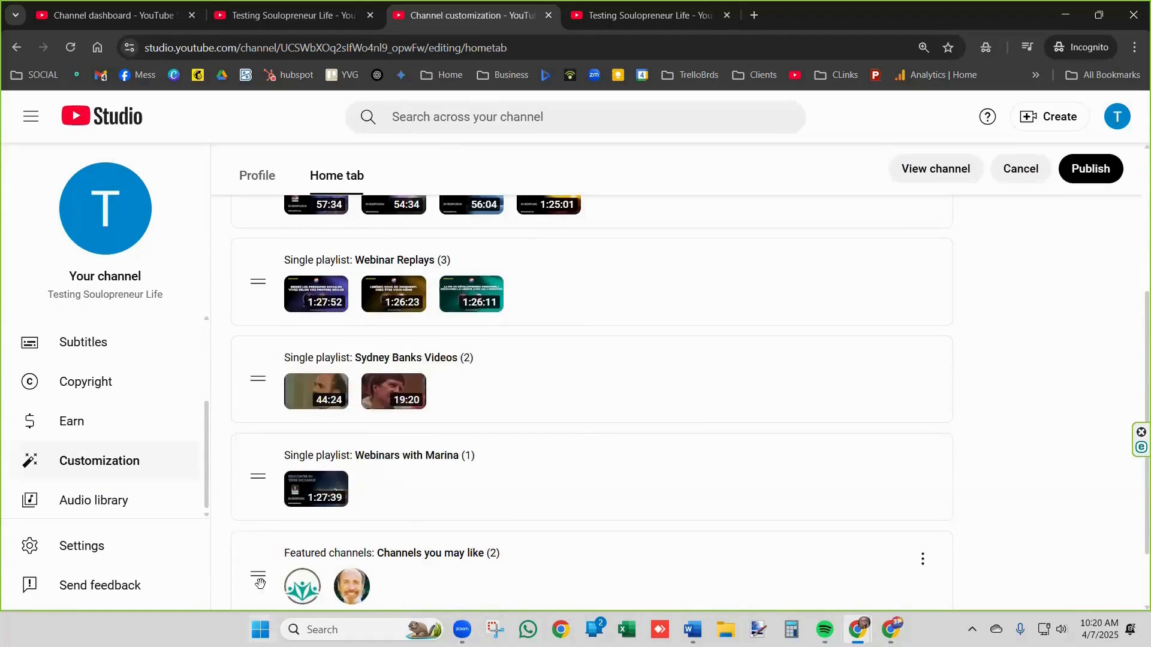
pyautogui.moveTo(268, 585); pyautogui.dragTo(264, 366)
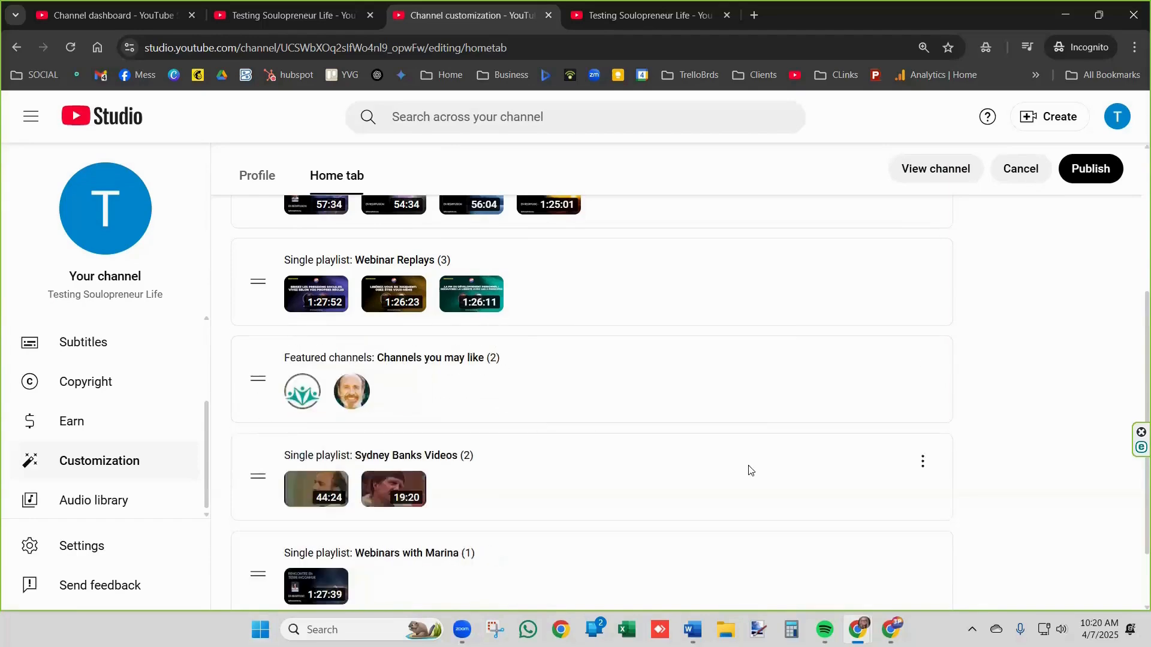
pyautogui.click(1094, 171)
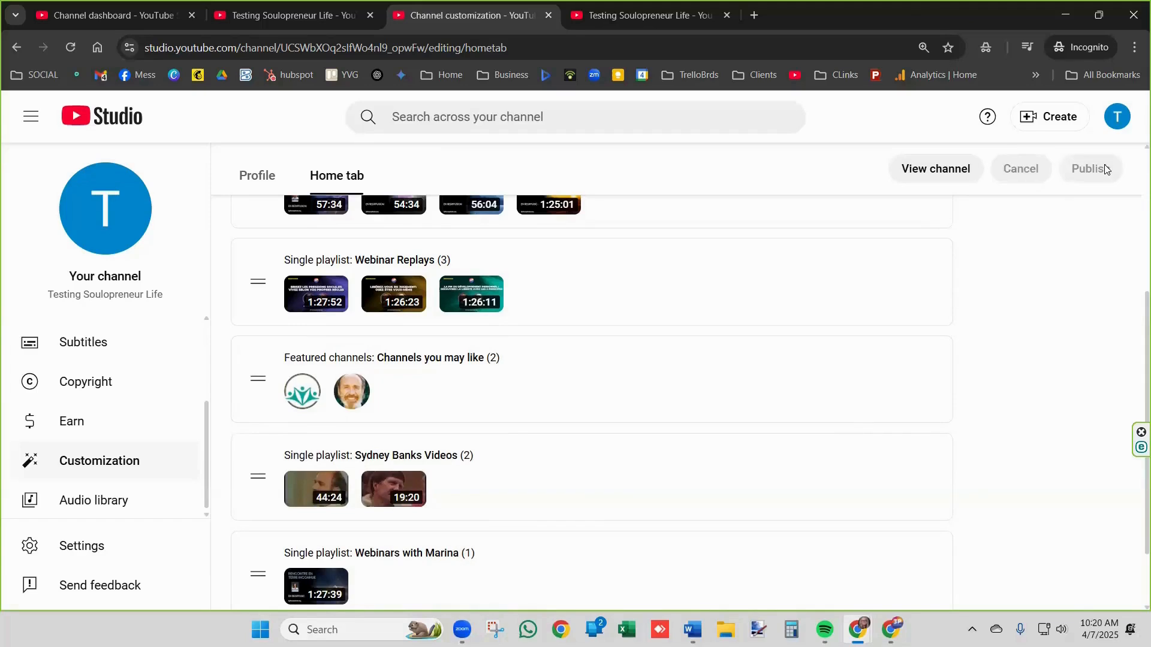
# Reload the public channel page and check the new order of its Home page sections
pyautogui.click(287, 15)
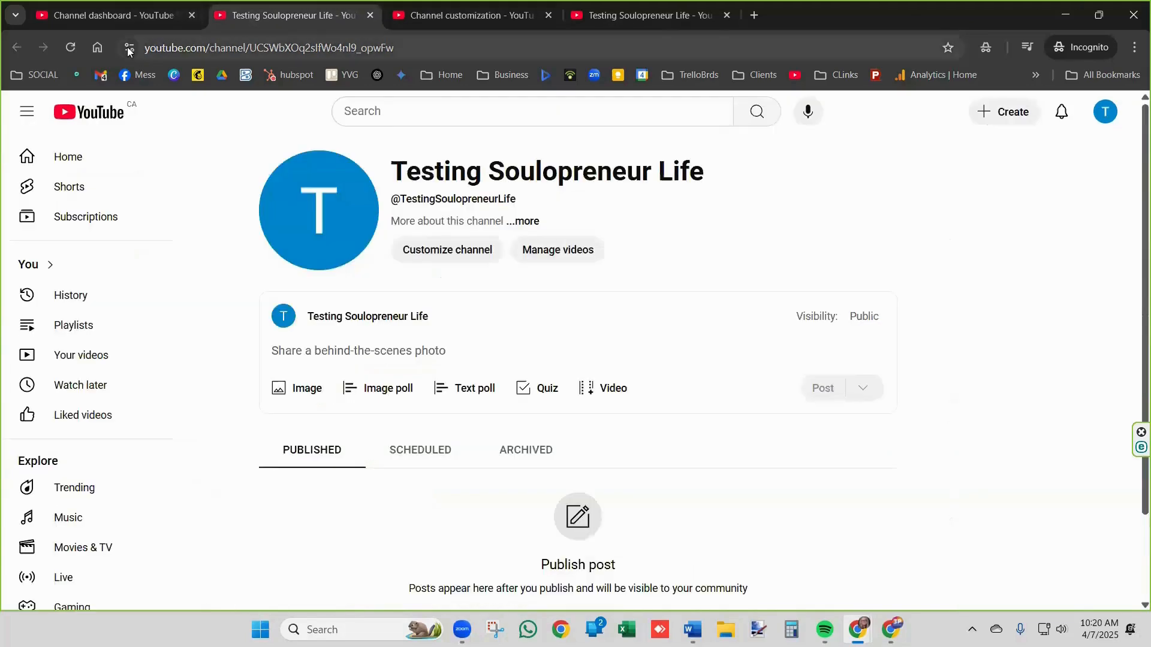
pyautogui.click(77, 47)
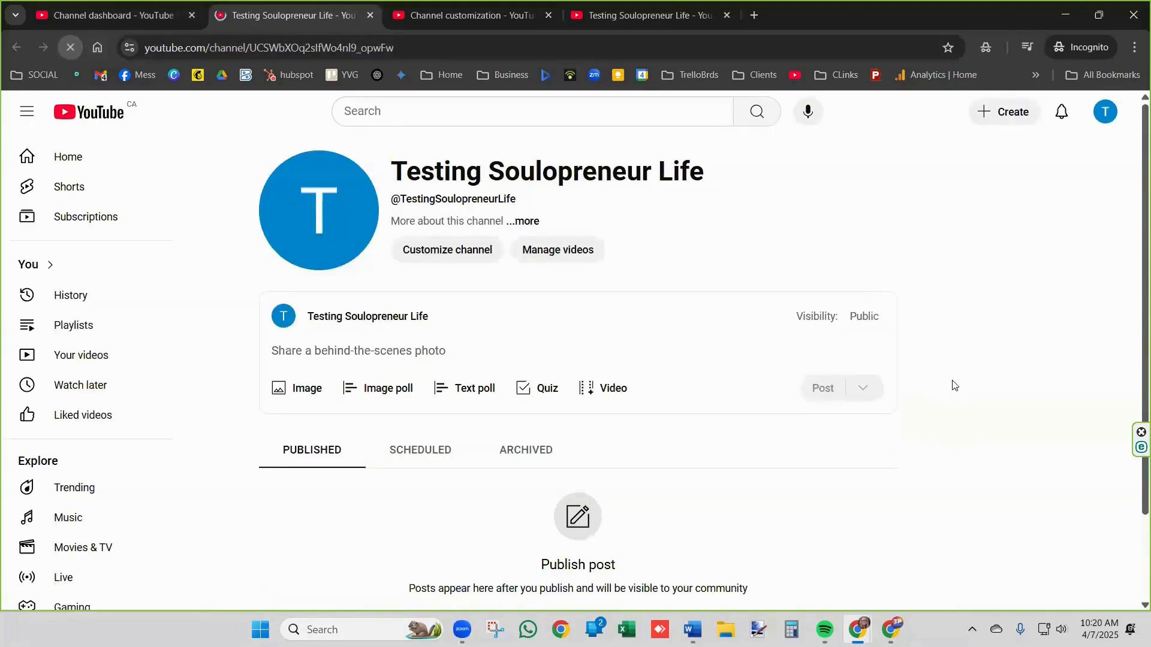
pyautogui.scroll(-10, 822, 388)
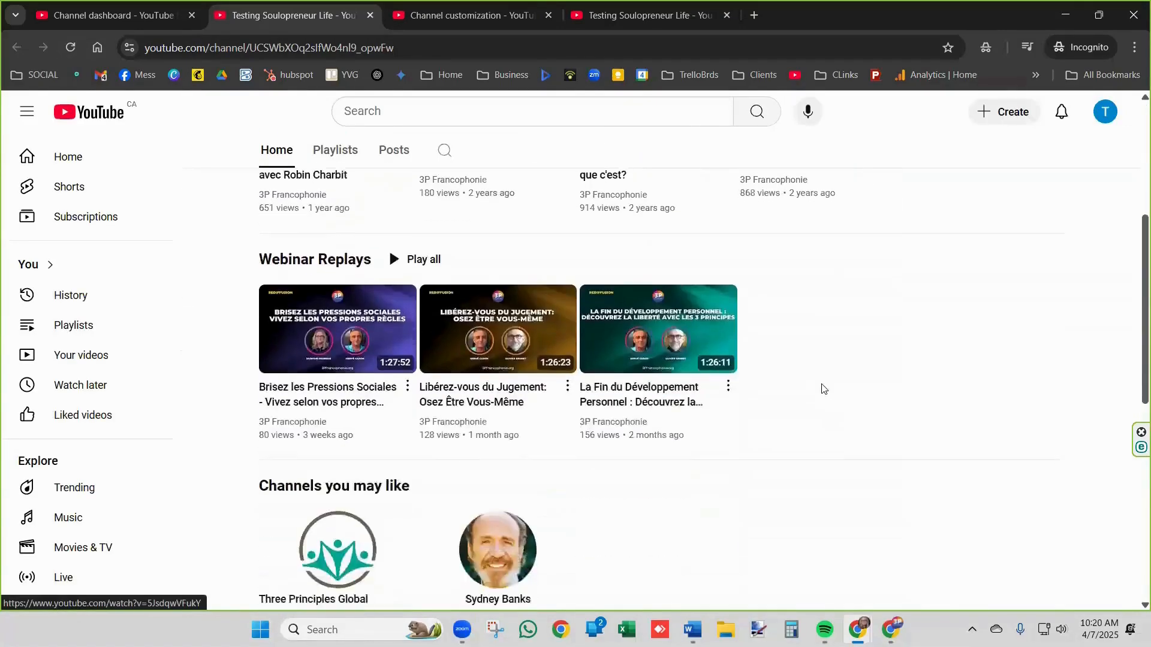
pyautogui.scroll(-4, 824, 388)
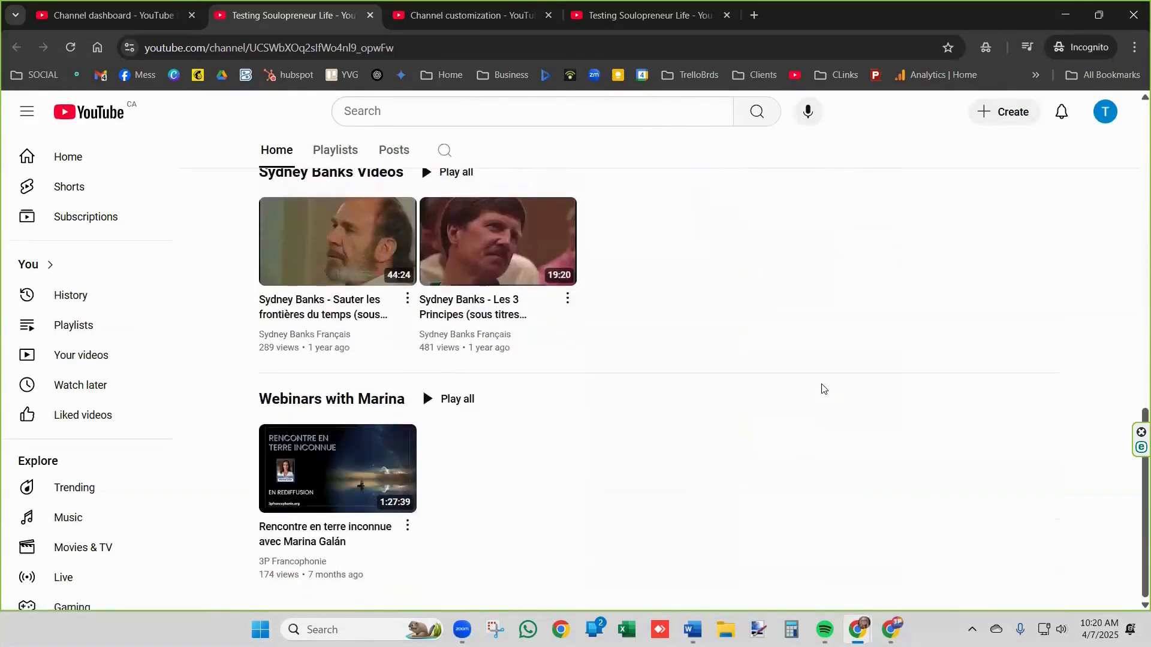
pyautogui.scroll(14, 824, 389)
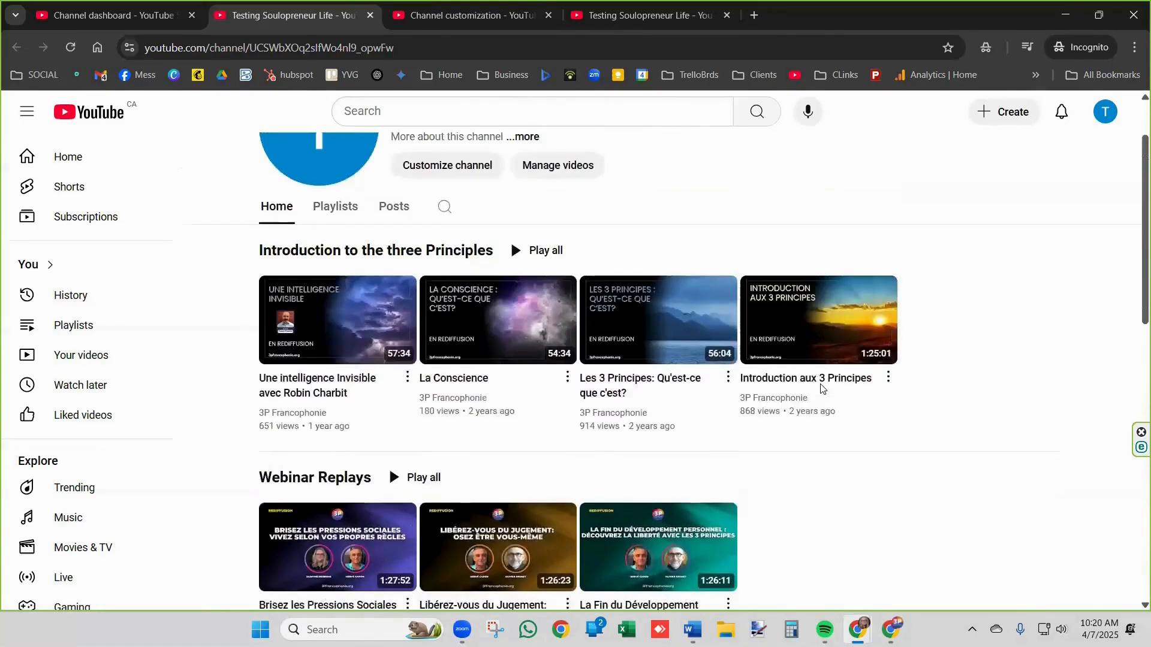
pyautogui.moveTo(821, 387)
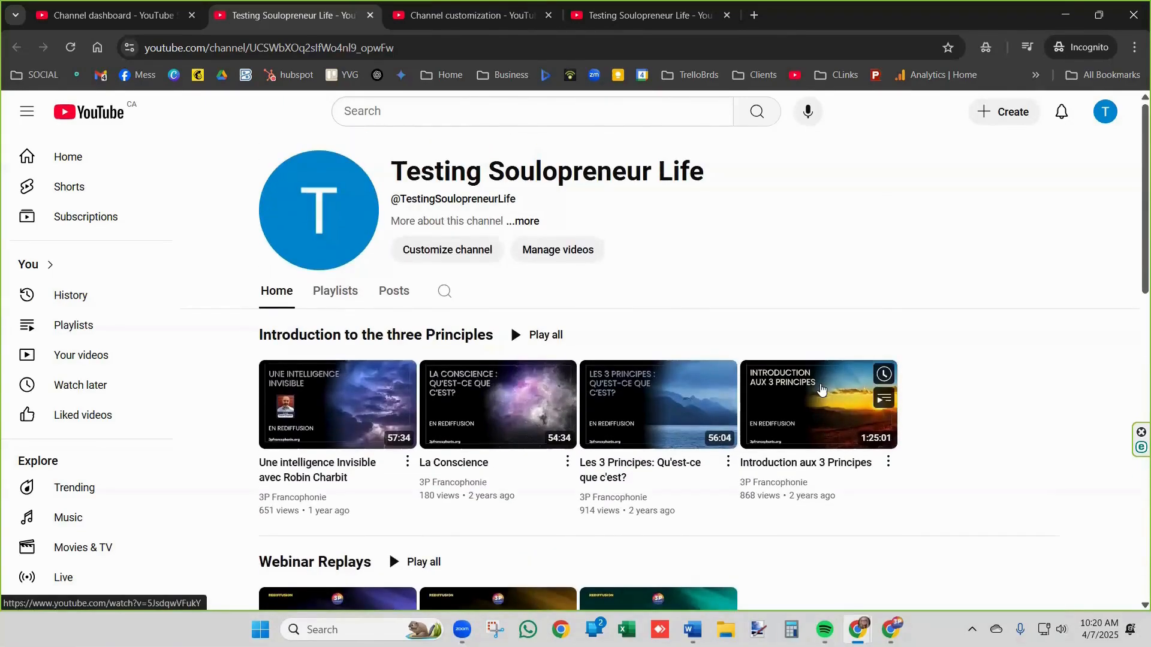